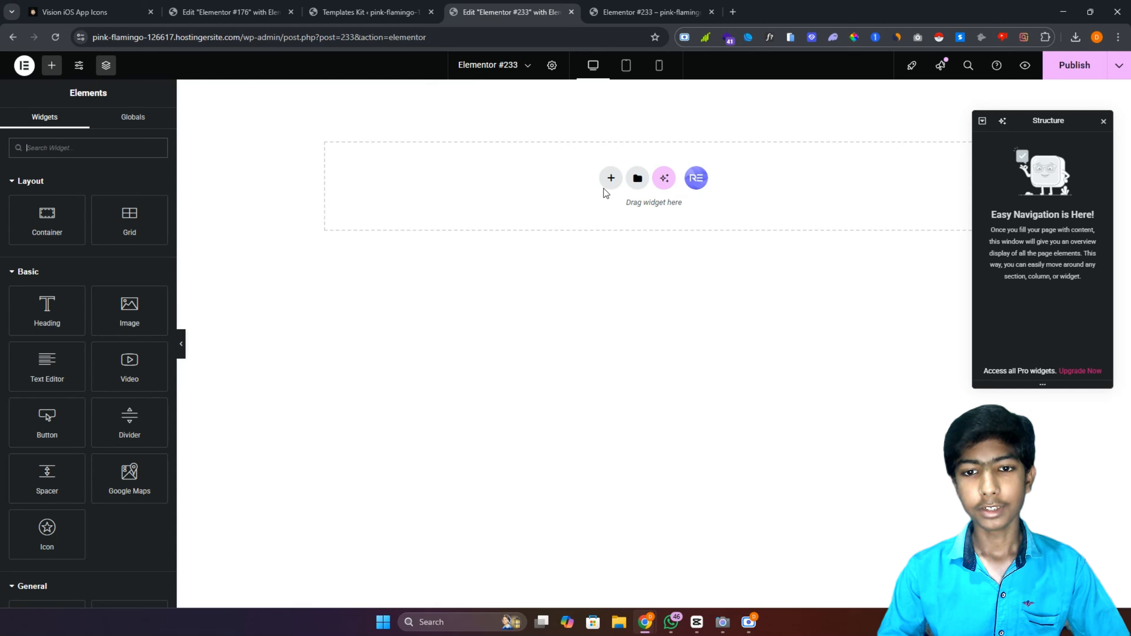
Add a new container to the empty page using the structure with four equal columns.
{"action": "left_click_drag", "start_coordinate": [610, 183], "coordinate": [620, 253]}
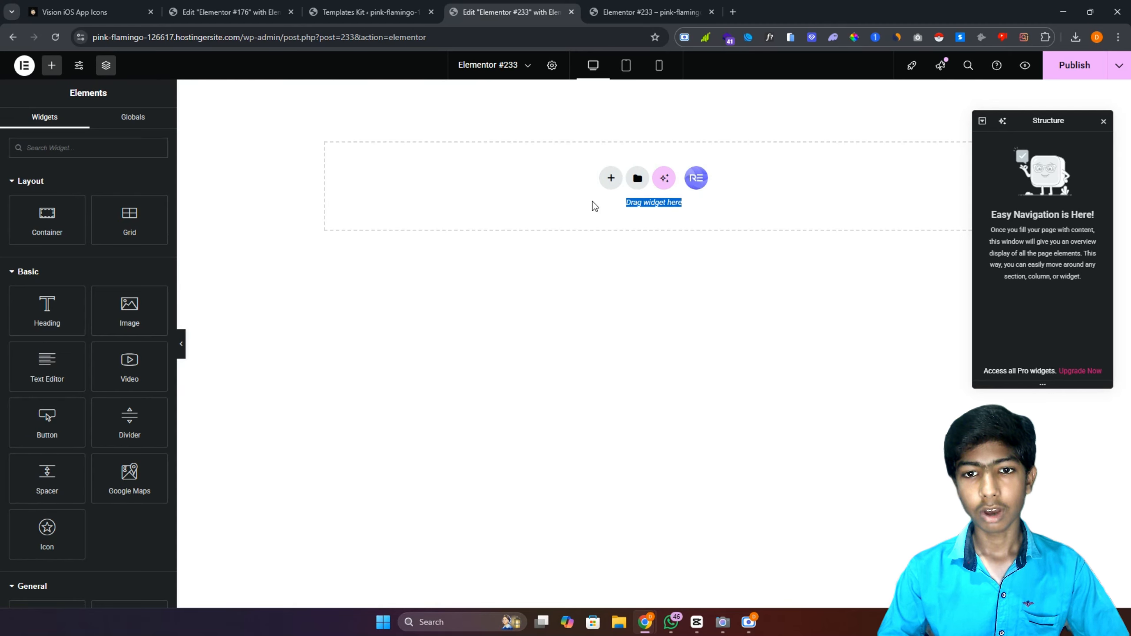
{"action": "left_click", "coordinate": [610, 178]}
{"action": "left_click", "coordinate": [611, 218]}
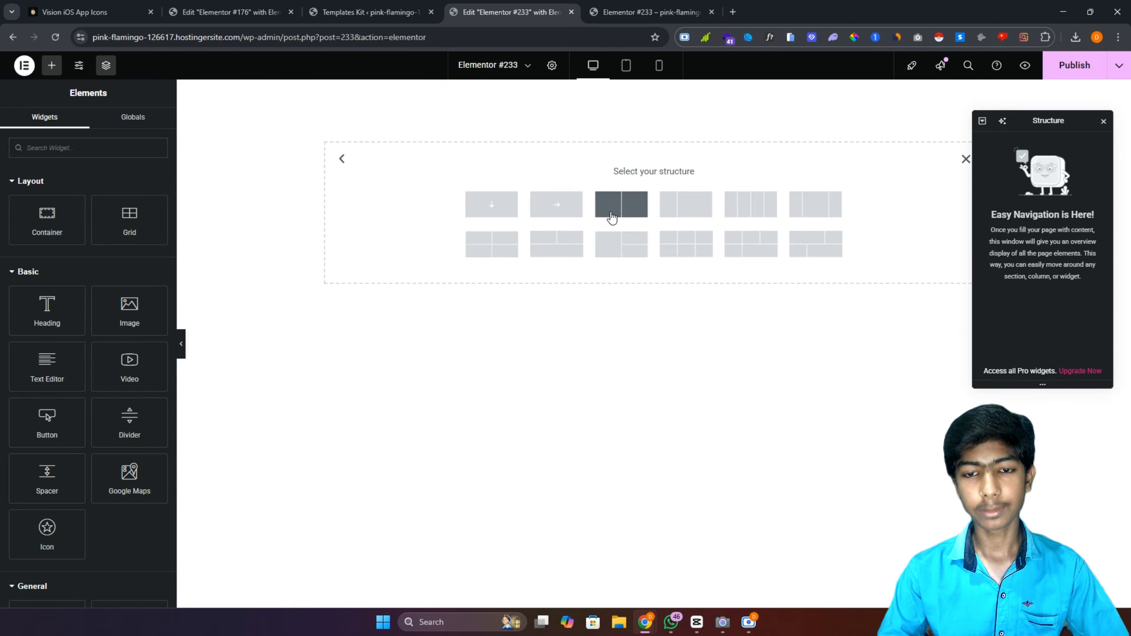
{"action": "left_click", "coordinate": [735, 214]}
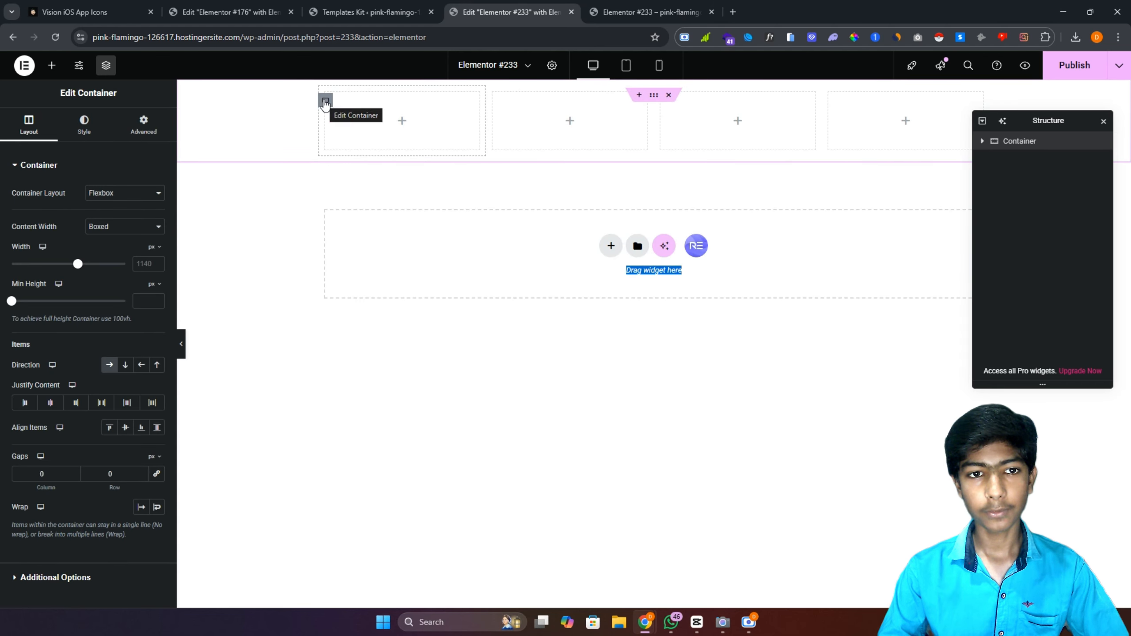
Set the first column's width to 20% and its padding to 15 px on all sides.
{"action": "left_click", "coordinate": [325, 101]}
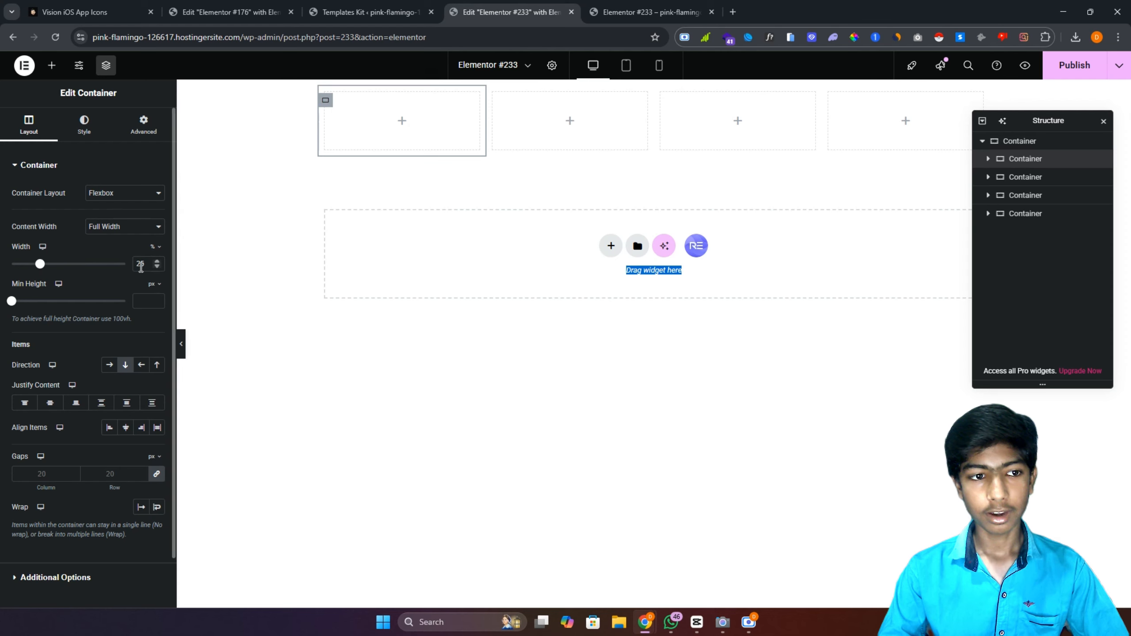
{"action": "type", "text": "20"}
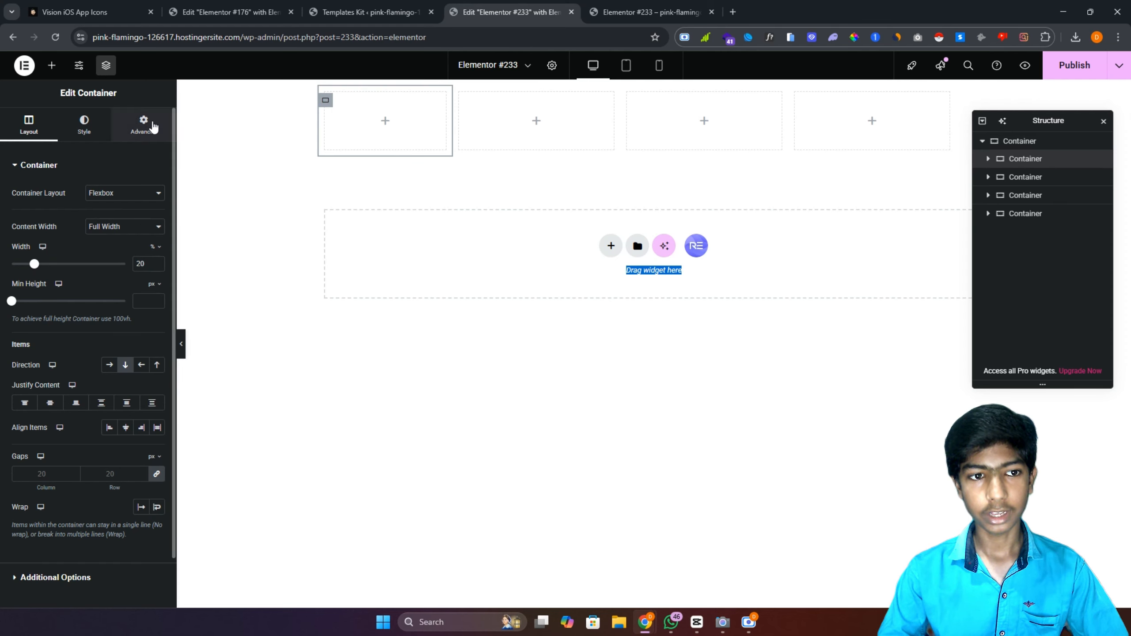
{"action": "left_click", "coordinate": [145, 124]}
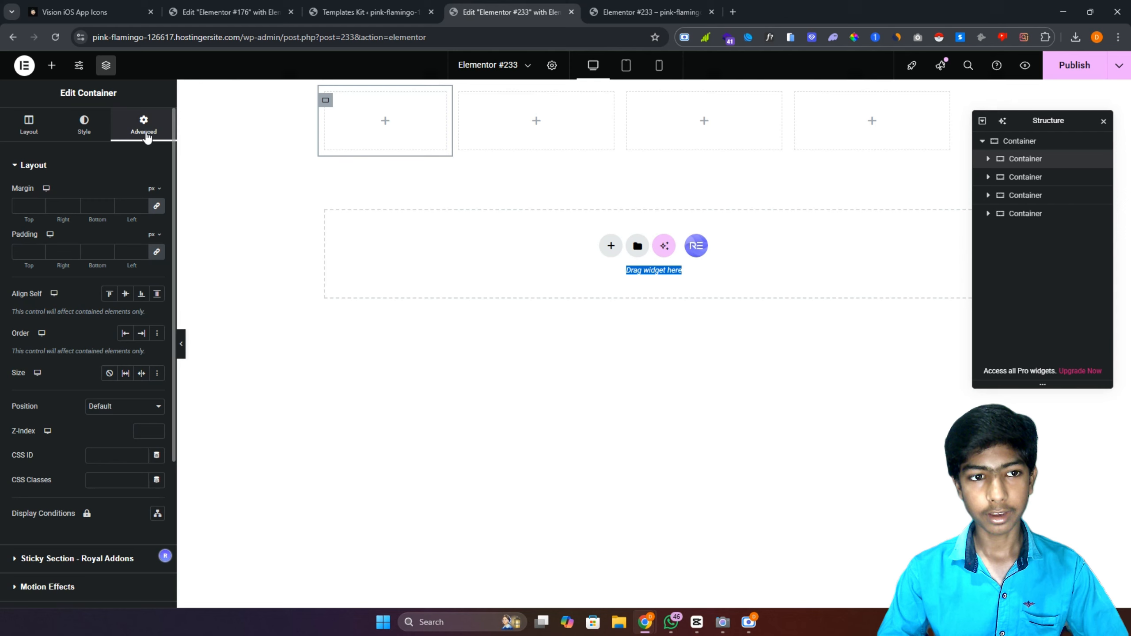
{"action": "left_click", "coordinate": [25, 253]}
{"action": "type", "text": "15"}
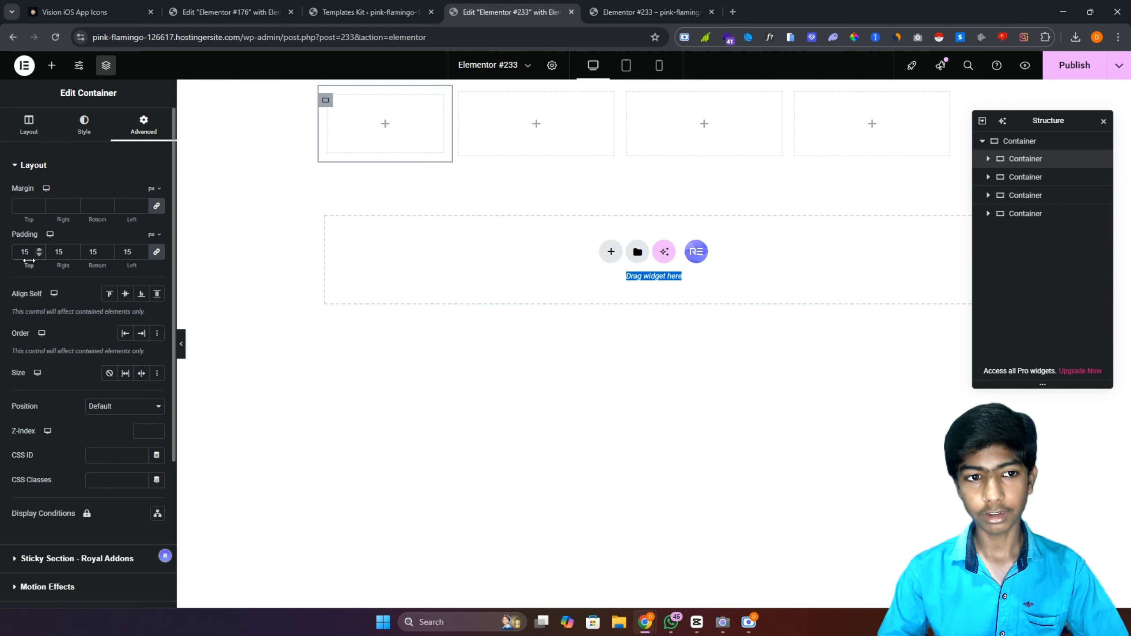
Copy the first column's style onto the second and third columns, and set the fourth column's width to 40%.
{"action": "right_click", "coordinate": [326, 101]}
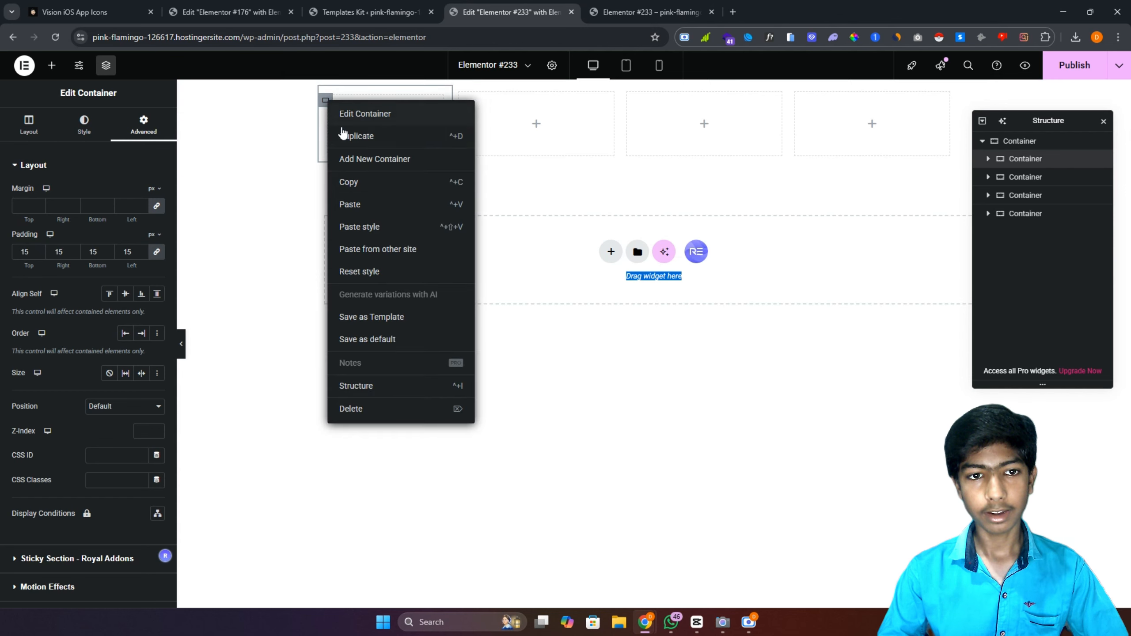
{"action": "left_click", "coordinate": [371, 181]}
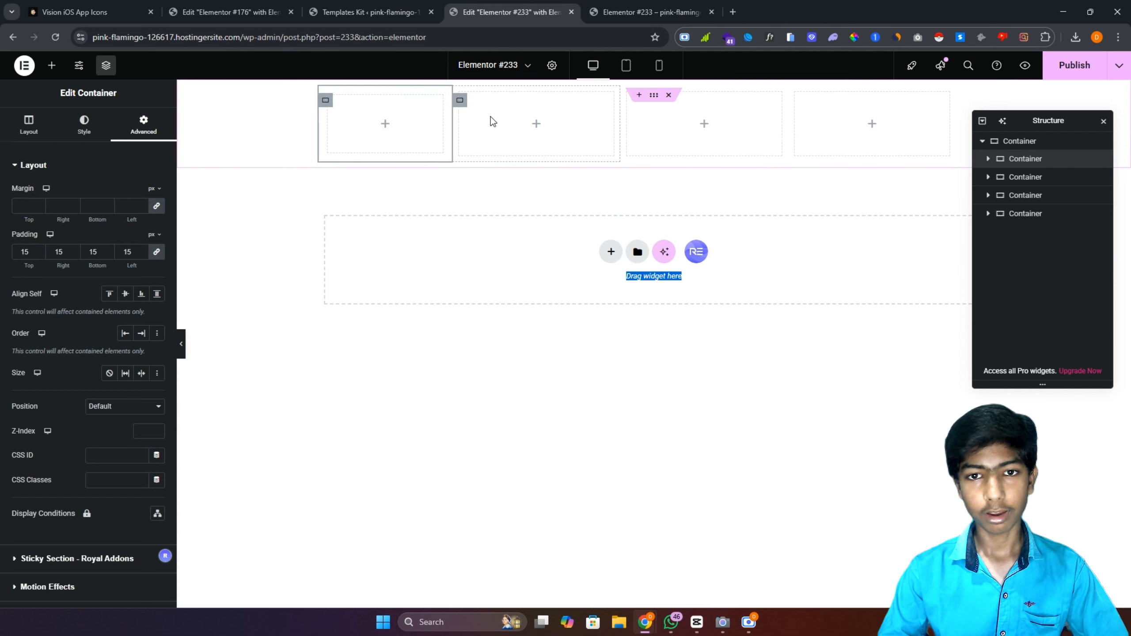
{"action": "right_click", "coordinate": [460, 100]}
{"action": "left_click", "coordinate": [501, 227]}
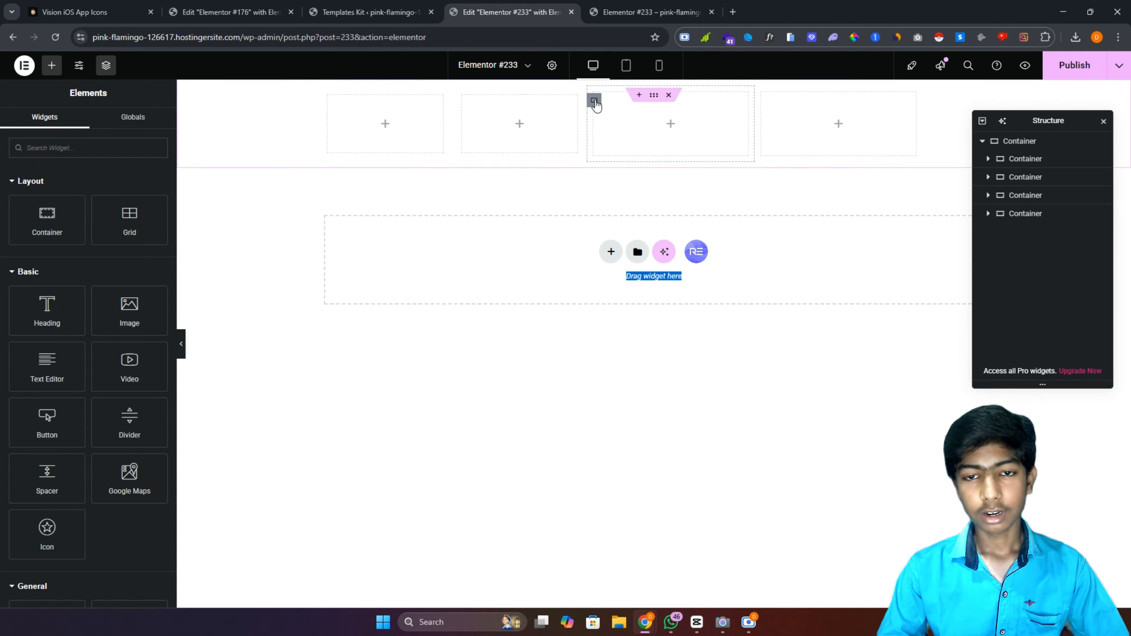
{"action": "right_click", "coordinate": [596, 102]}
{"action": "left_click", "coordinate": [630, 229]}
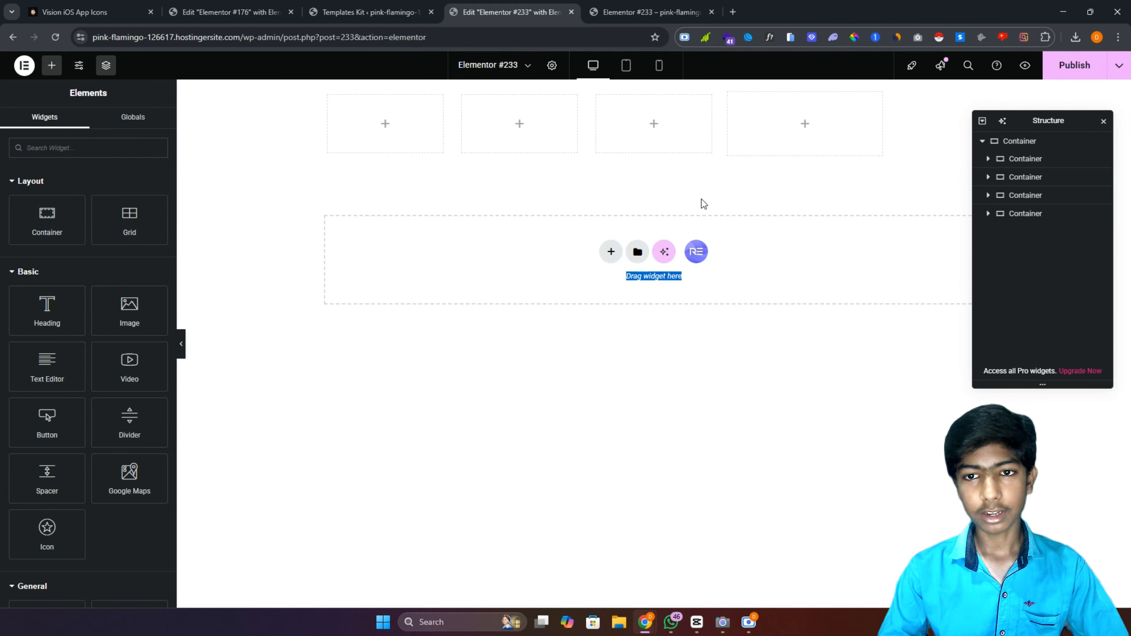
{"action": "left_click", "coordinate": [728, 101]}
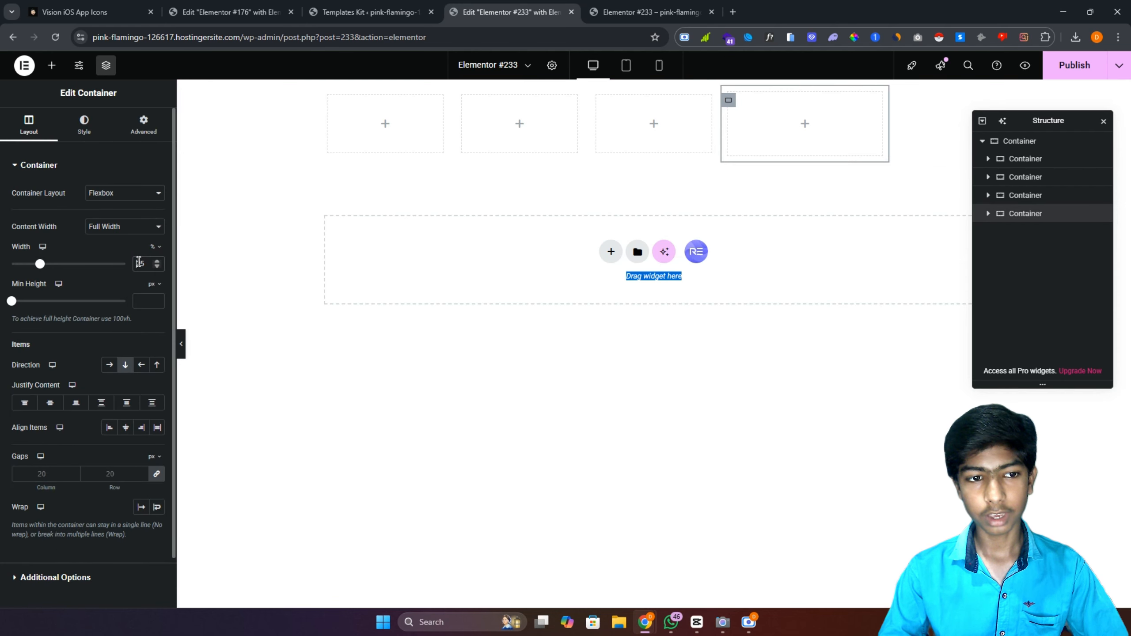
{"action": "type", "text": "40"}
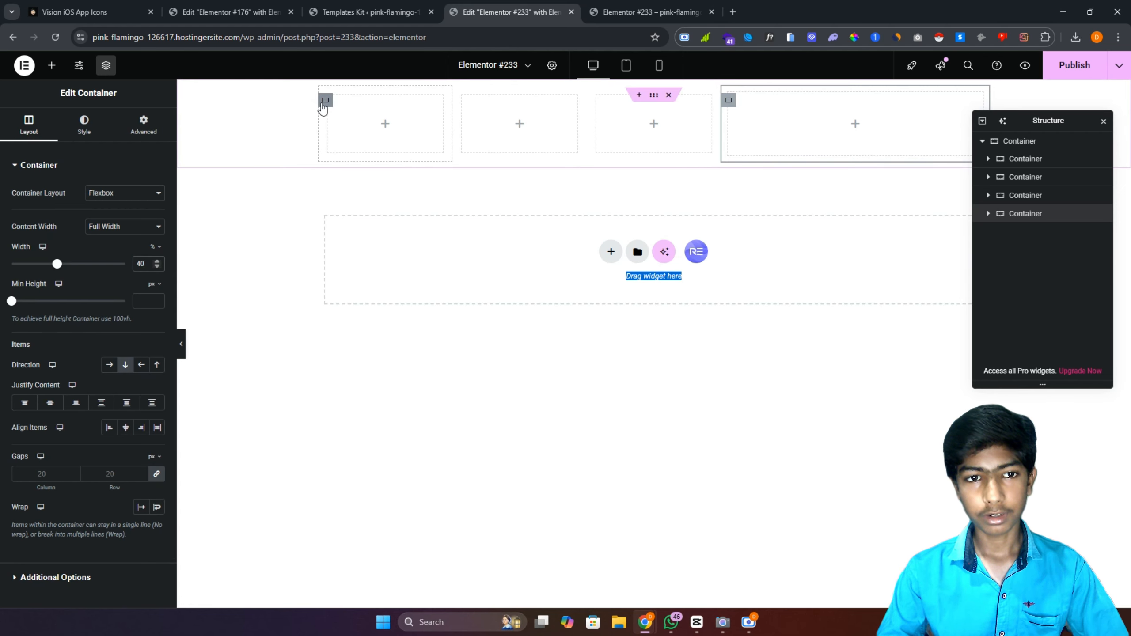
Examine the built-in Custom CSS section in the first column's advanced settings.
{"action": "left_click", "coordinate": [324, 106]}
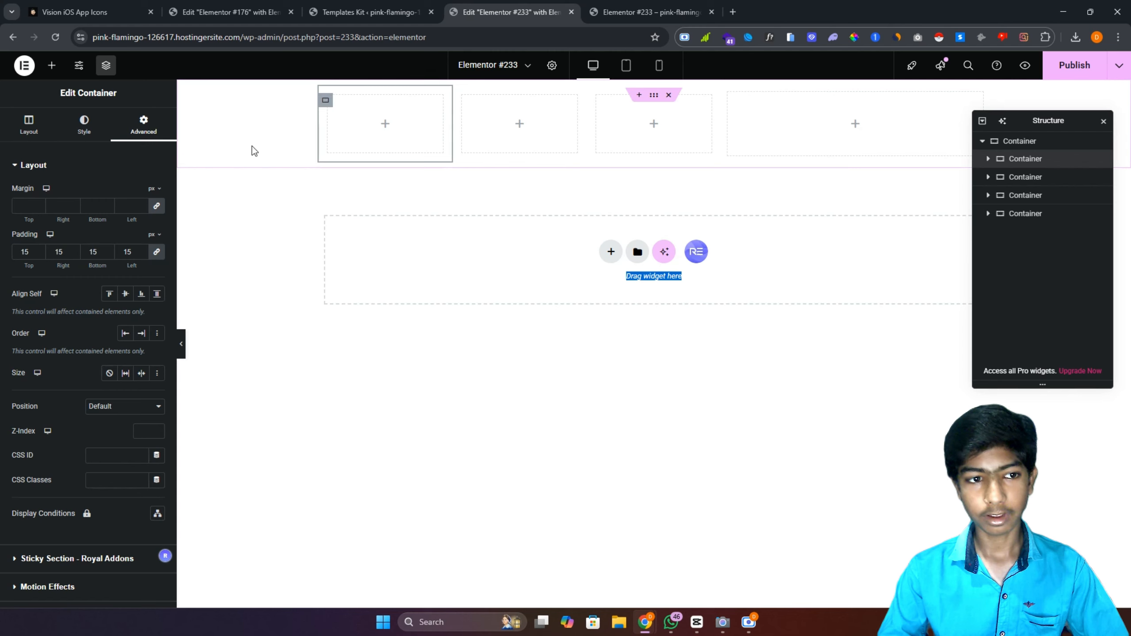
{"action": "scroll", "coordinate": [3, 405], "scroll_direction": "down", "scroll_amount": 5}
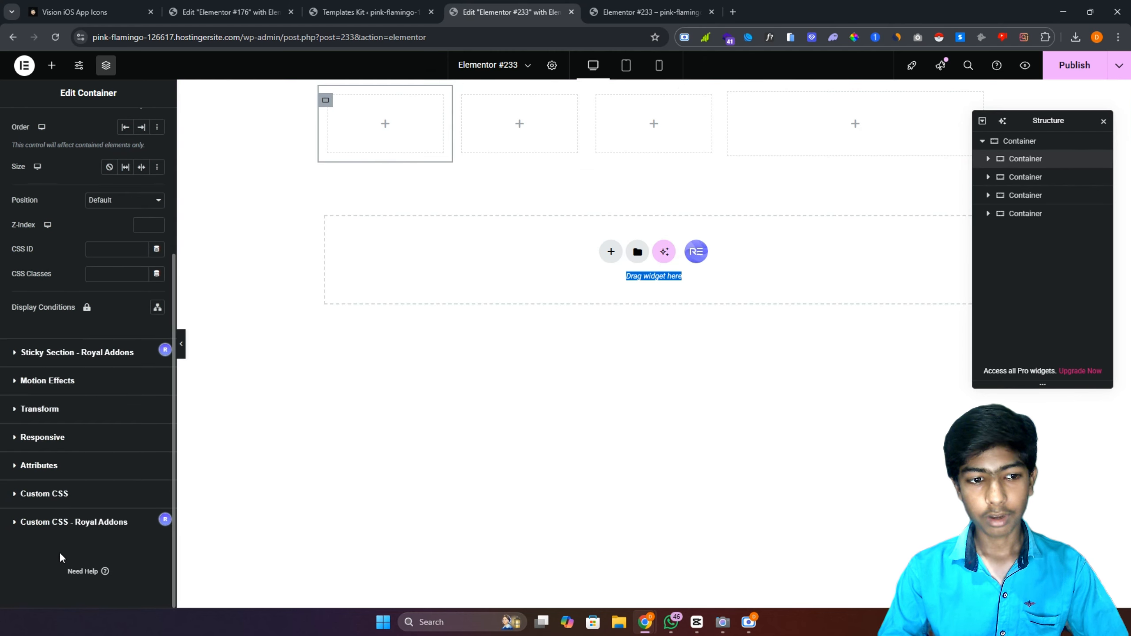
{"action": "left_click", "coordinate": [37, 494]}
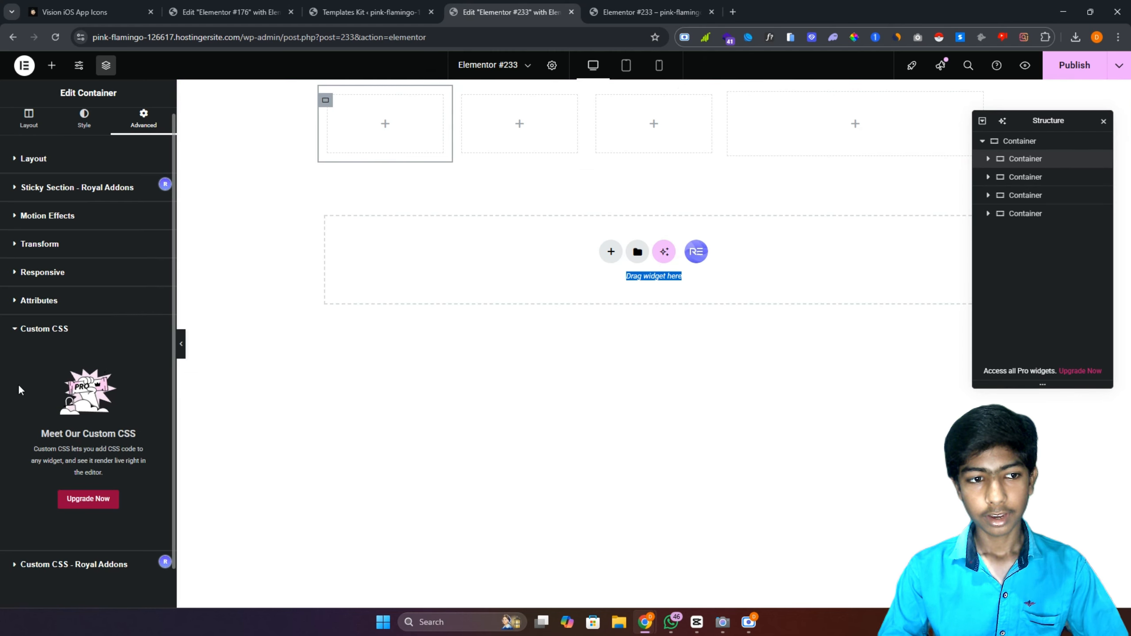
{"action": "left_click_drag", "start_coordinate": [43, 433], "coordinate": [135, 470]}
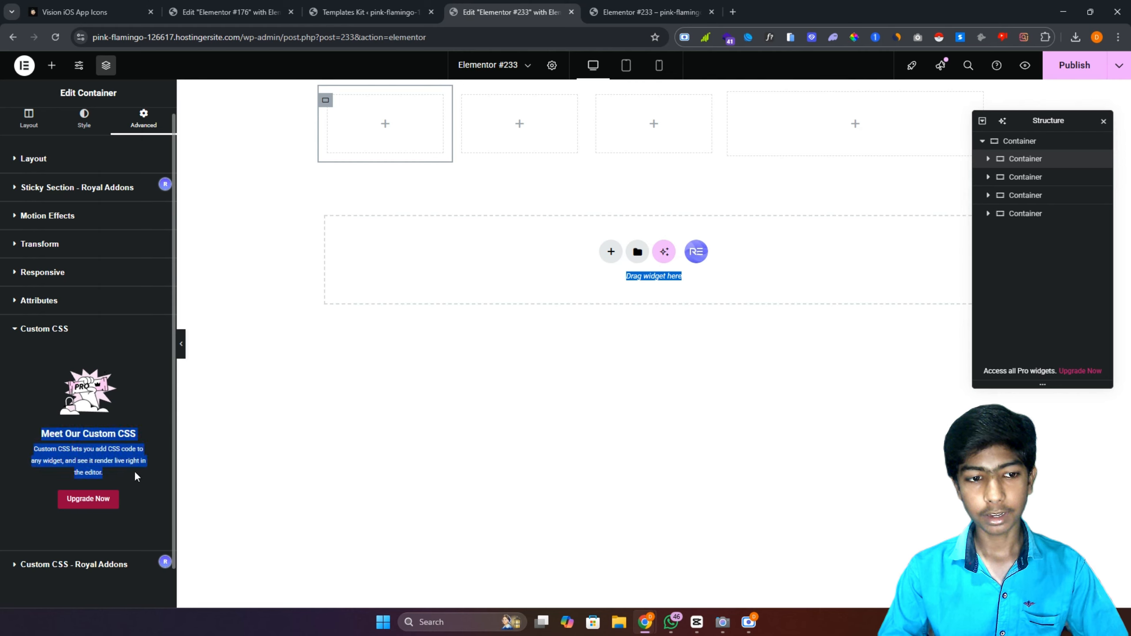
{"action": "left_click", "coordinate": [87, 437]}
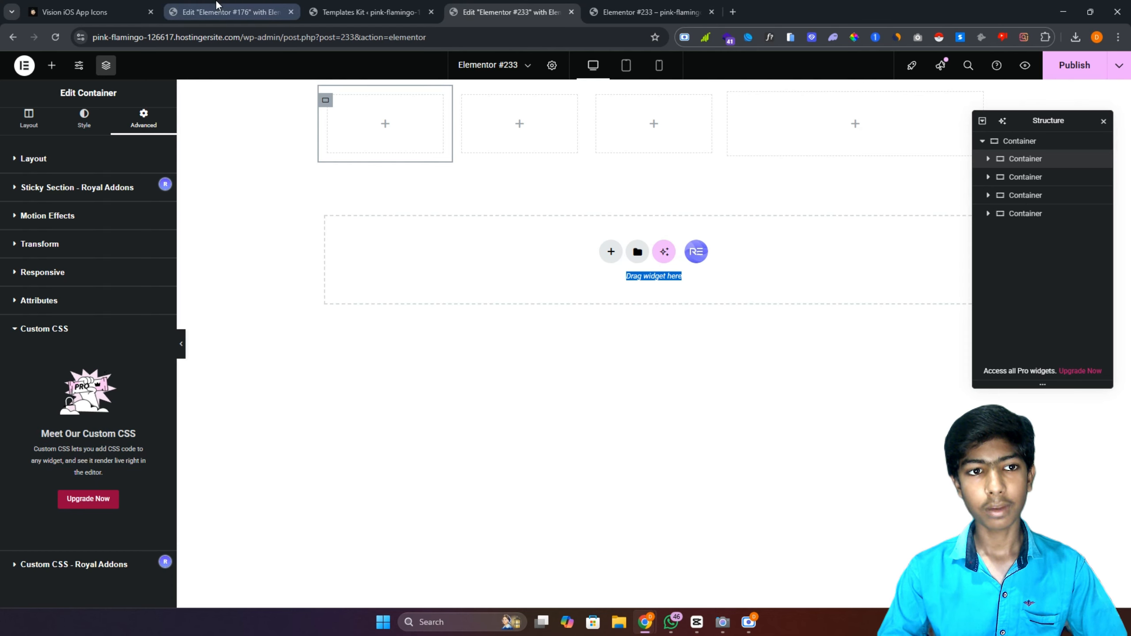
Switch to the WordPress dashboard's Add Plugins page and search the plugin directory for "royal".
{"action": "left_click", "coordinate": [373, 12]}
{"action": "scroll", "coordinate": [750, 326], "scroll_direction": "down", "scroll_amount": 2}
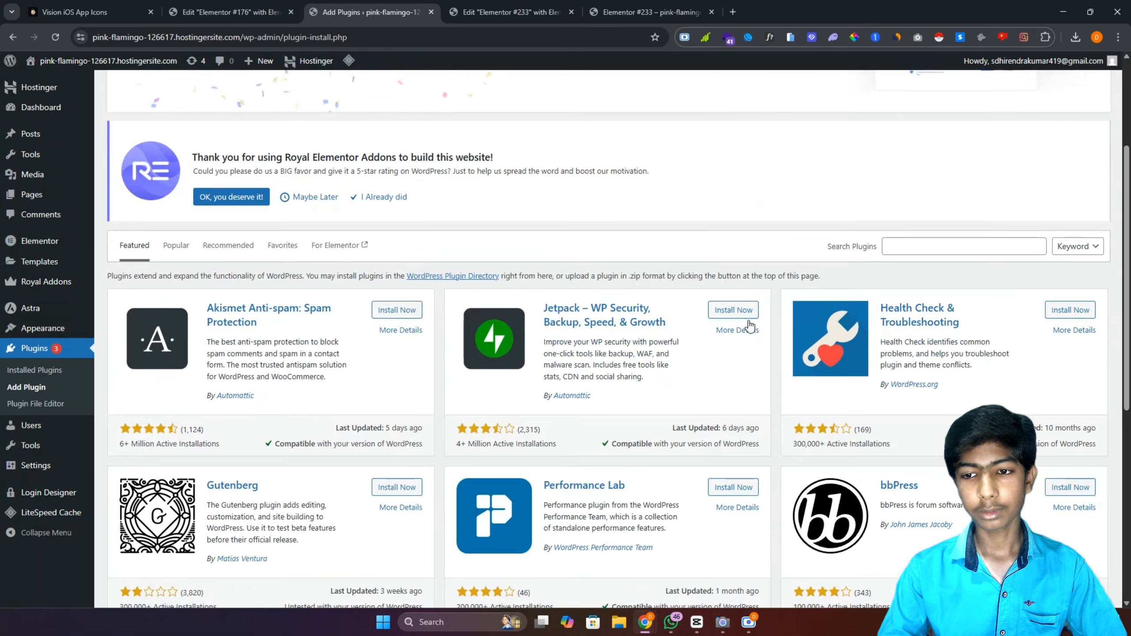
{"action": "left_click", "coordinate": [945, 246]}
{"action": "type", "text": "royal"}
{"action": "key", "text": "Return"}
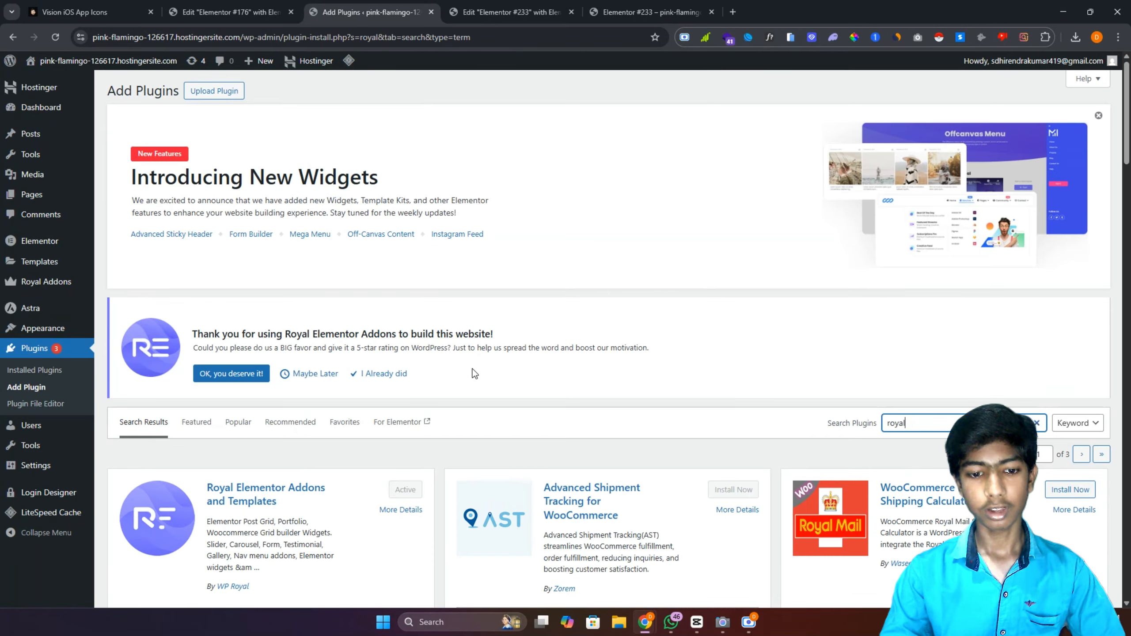
{"action": "scroll", "coordinate": [475, 374], "scroll_direction": "down", "scroll_amount": 4}
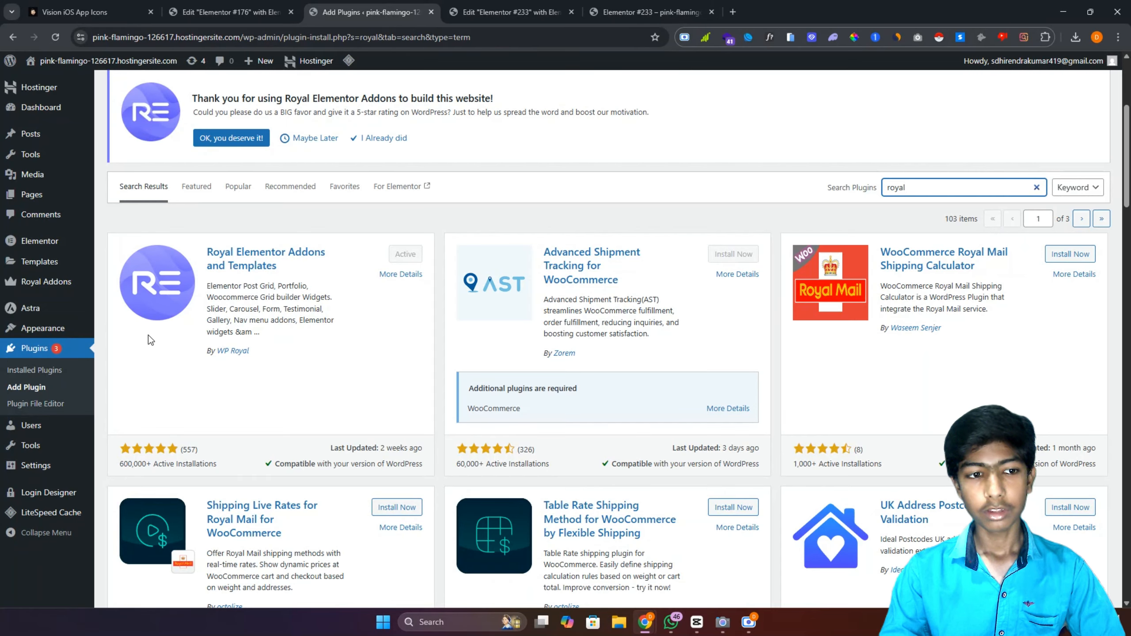
Find Royal Elementor Addons among the installed plugins and open its settings.
{"action": "left_click", "coordinate": [31, 373]}
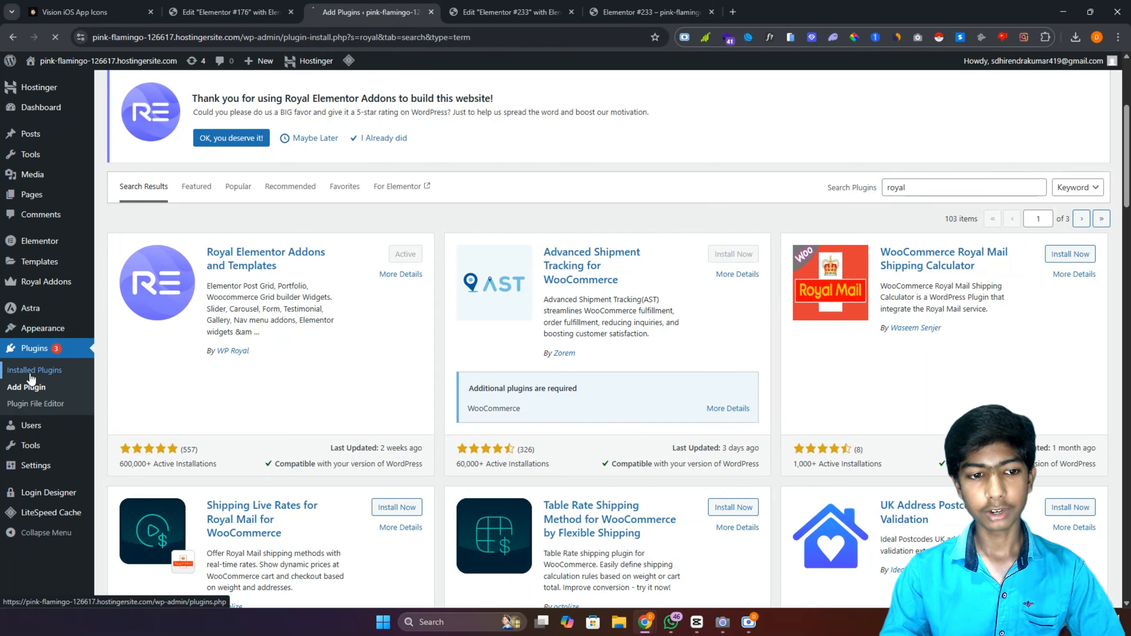
{"action": "scroll", "coordinate": [370, 356], "scroll_direction": "down", "scroll_amount": 4}
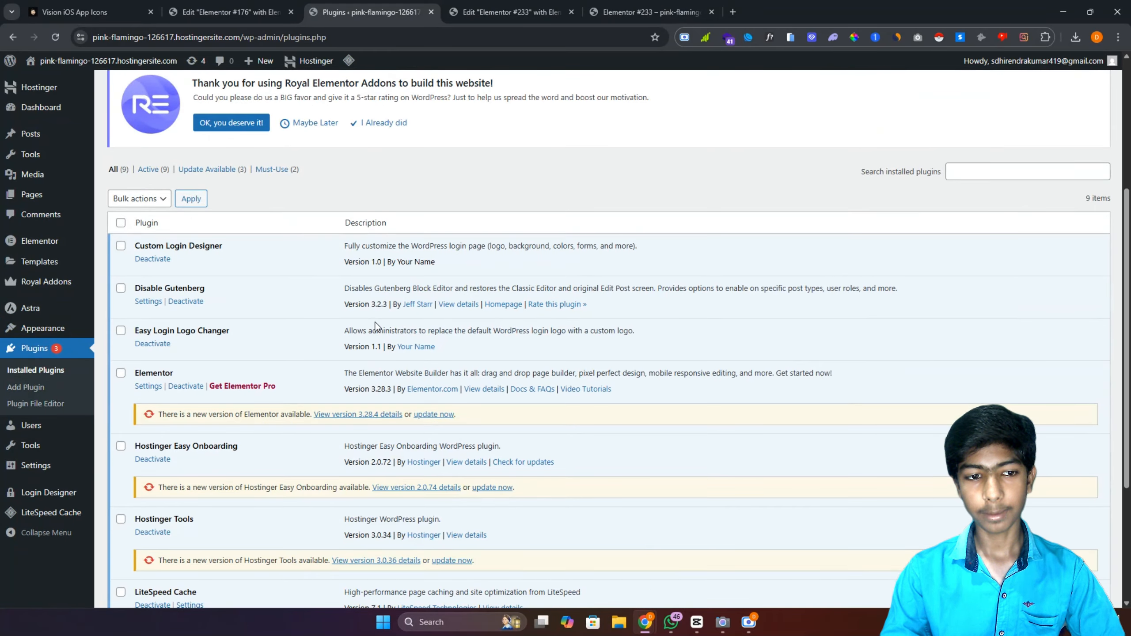
{"action": "scroll", "coordinate": [375, 326], "scroll_direction": "down", "scroll_amount": 4}
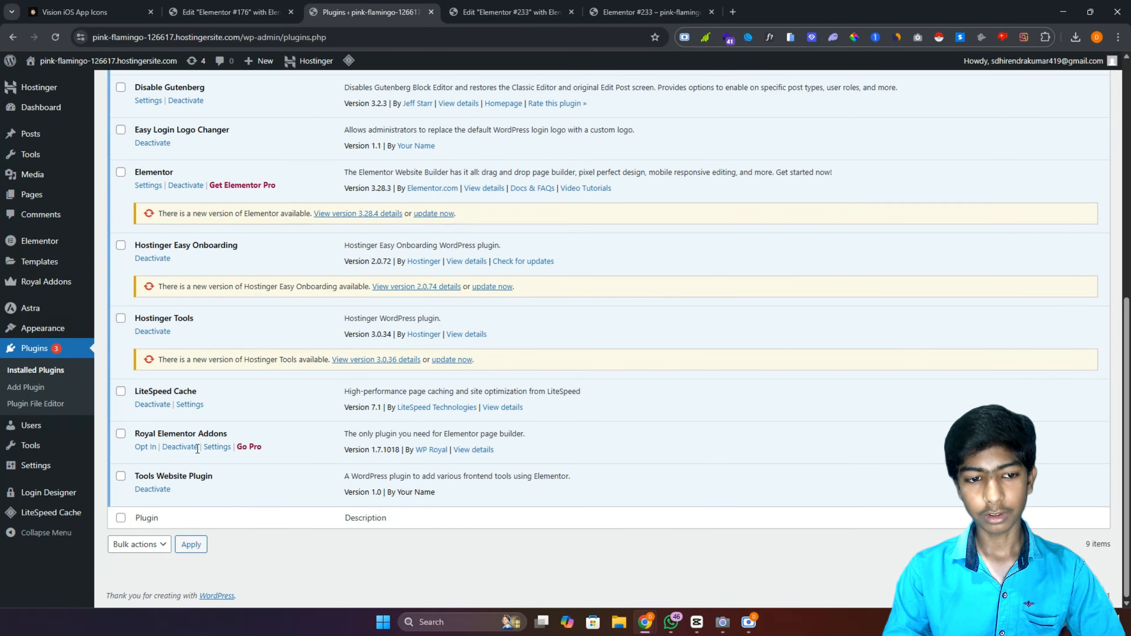
{"action": "left_click", "coordinate": [217, 447]}
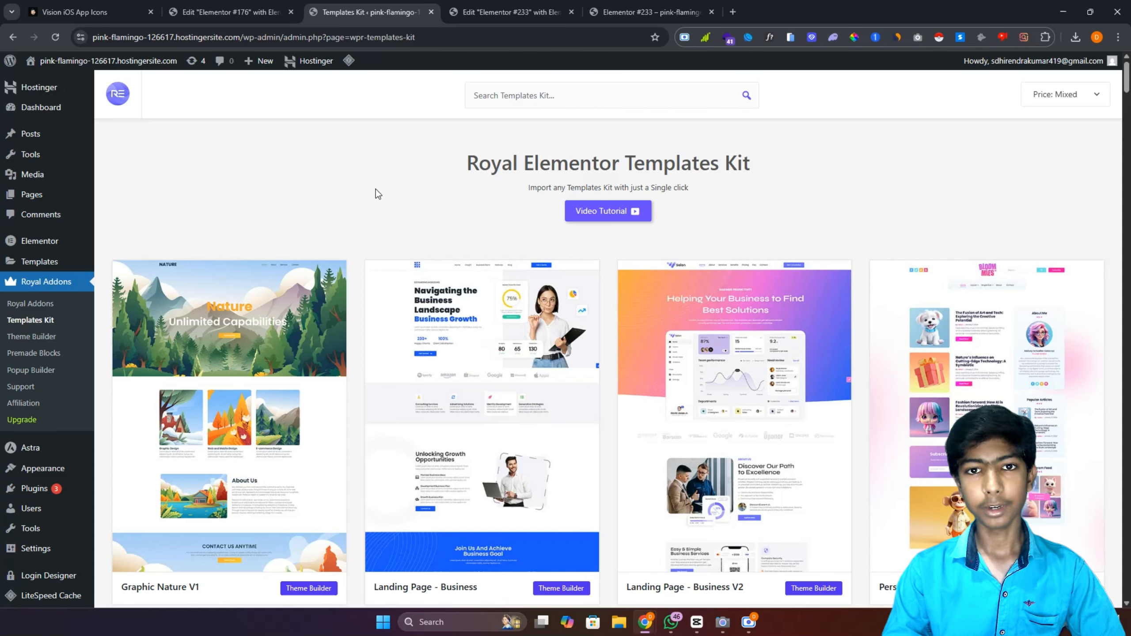
Back in the page editor, paste the copied .image1, #column1 and looping keyframes code into the first column's Royal Addons custom CSS.
{"action": "left_click", "coordinate": [491, 7]}
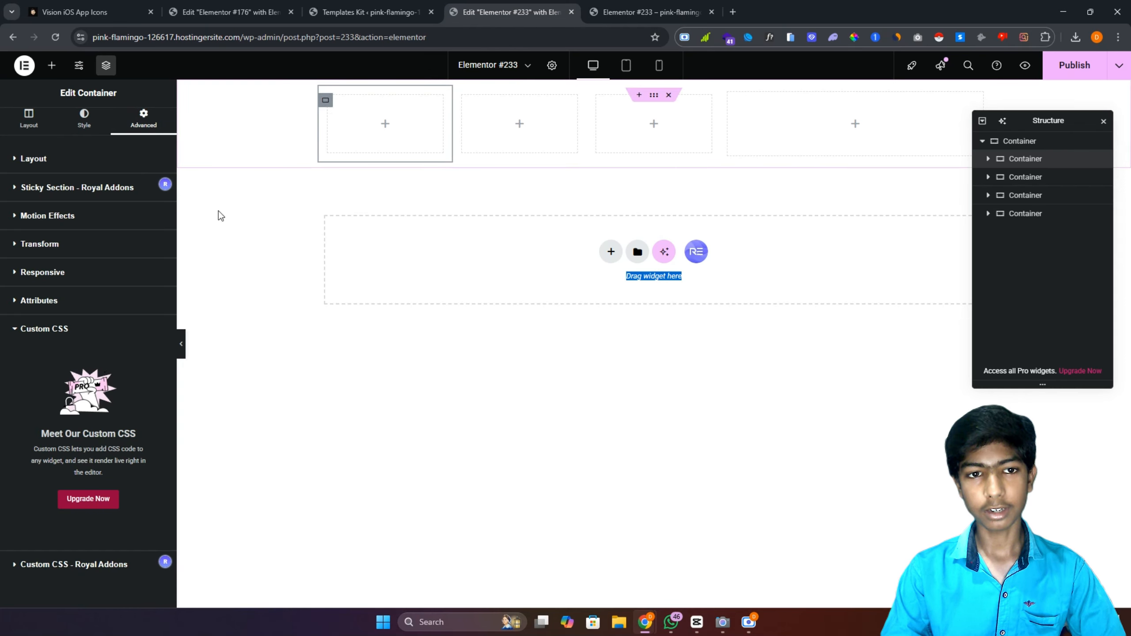
{"action": "left_click", "coordinate": [66, 565]}
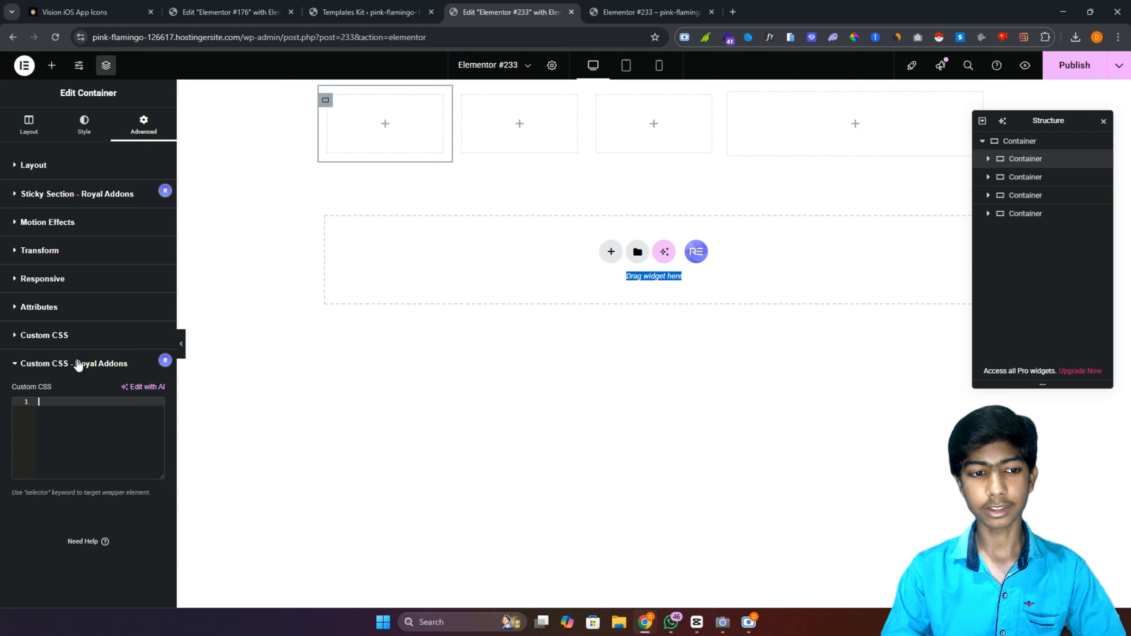
{"action": "left_click", "coordinate": [59, 439]}
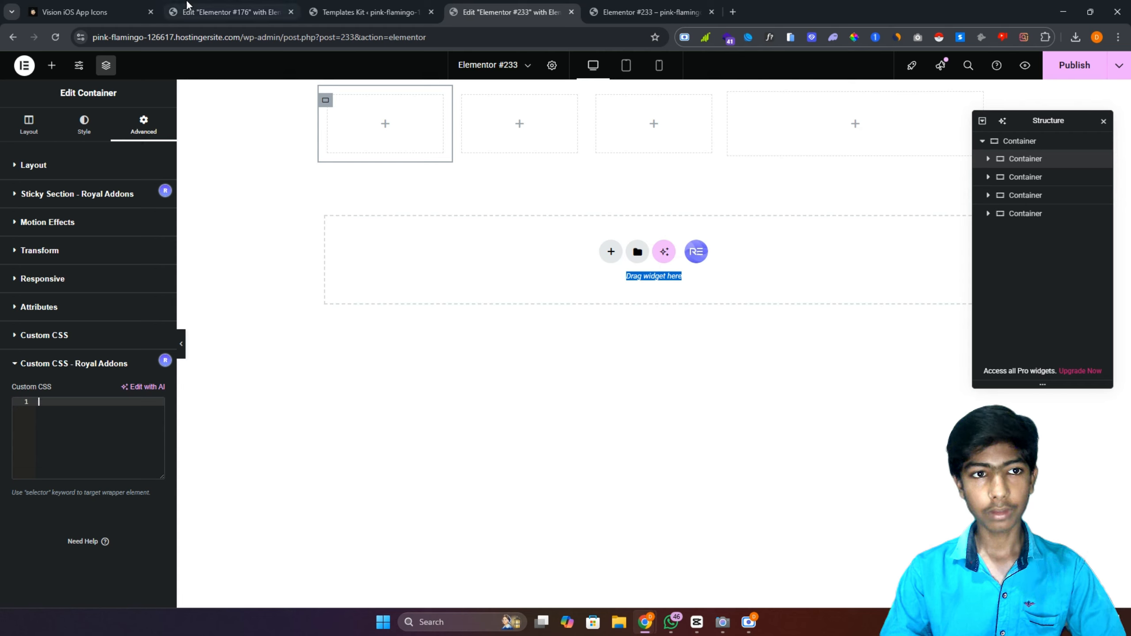
{"action": "key", "text": "ctrl+v"}
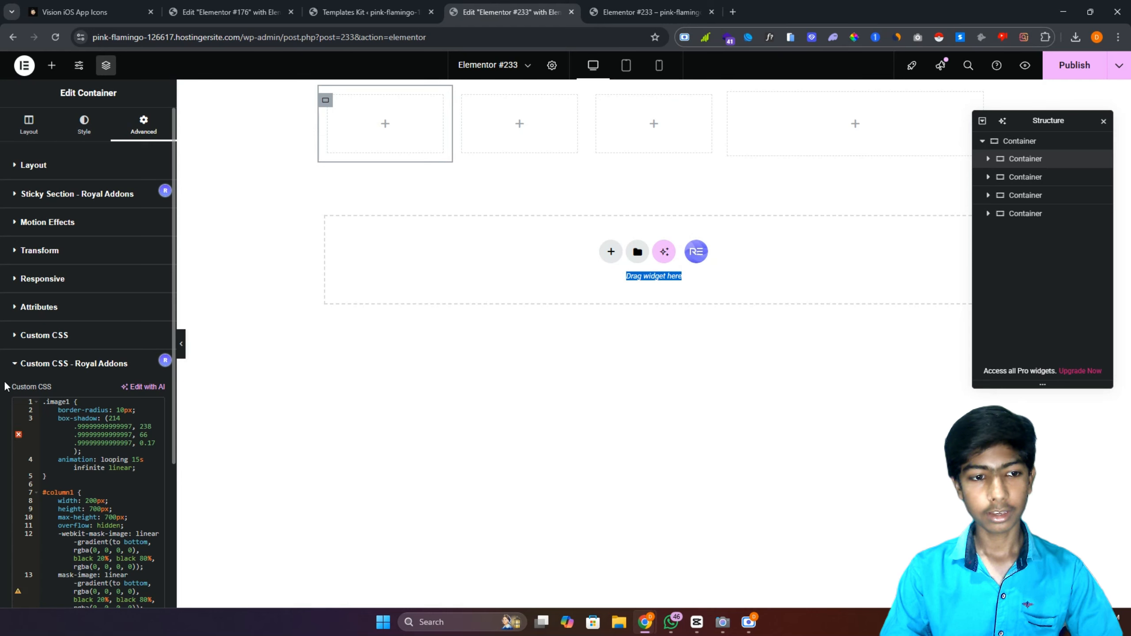
{"action": "scroll", "coordinate": [5, 385], "scroll_direction": "down", "scroll_amount": 4}
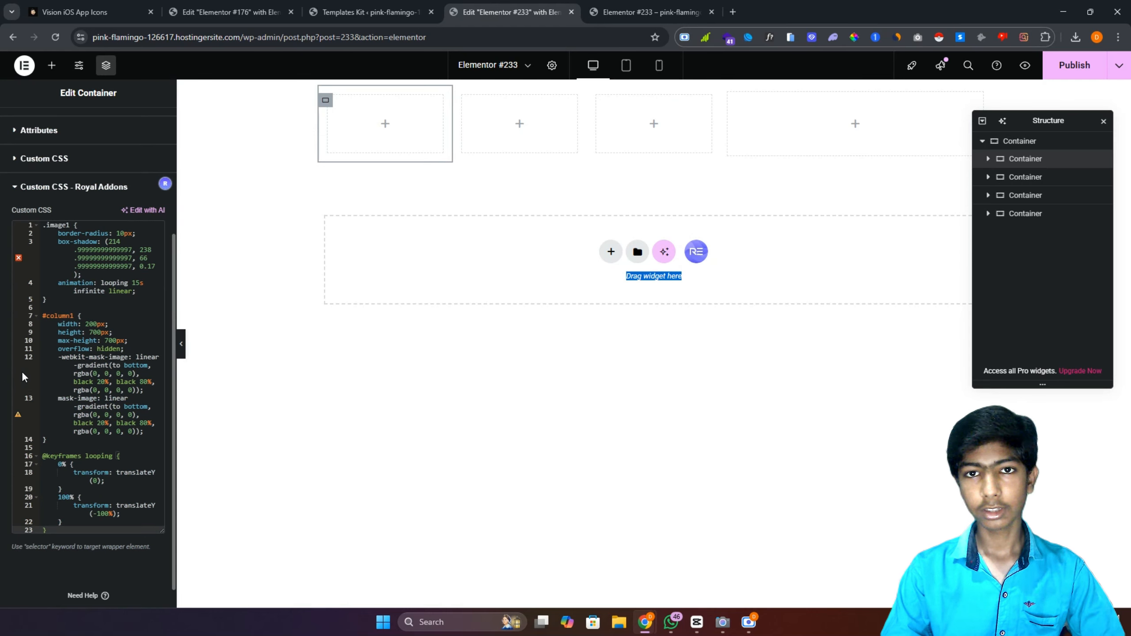
{"action": "scroll", "coordinate": [23, 372], "scroll_direction": "up", "scroll_amount": 4}
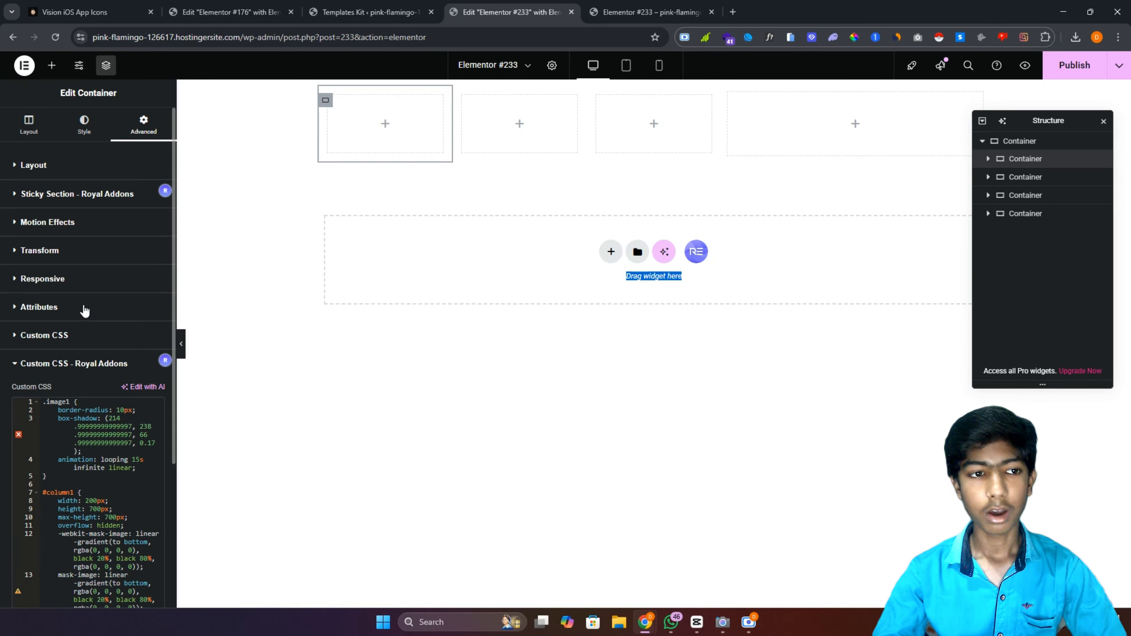
Set the first column's CSS ID to column1, matching the selector in the custom CSS.
{"action": "left_click", "coordinate": [48, 490]}
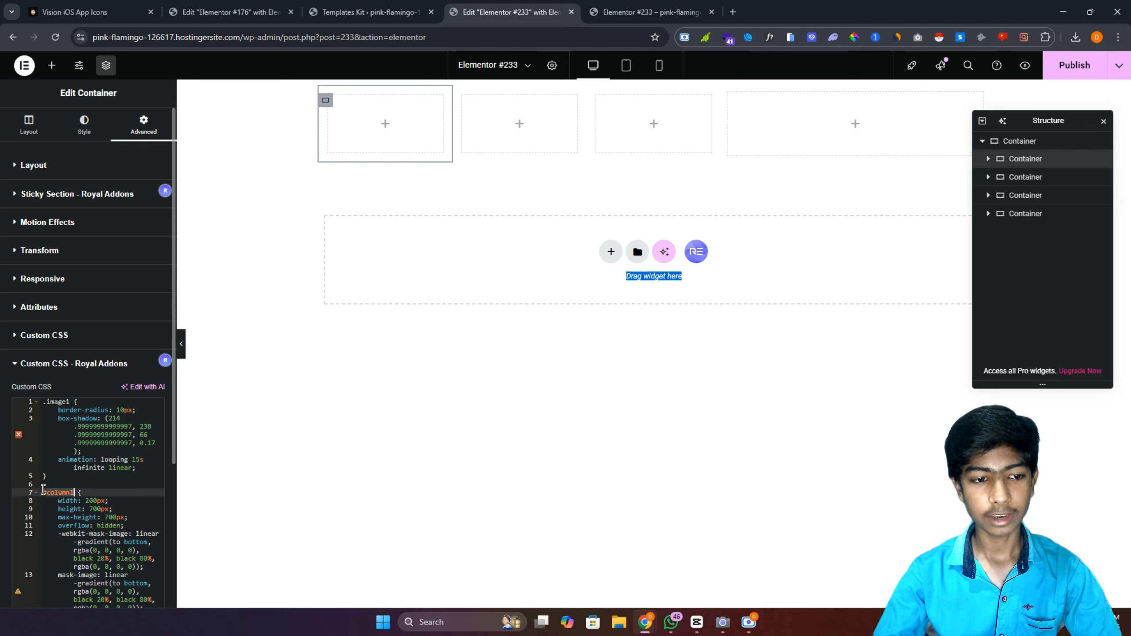
{"action": "left_click", "coordinate": [57, 175]}
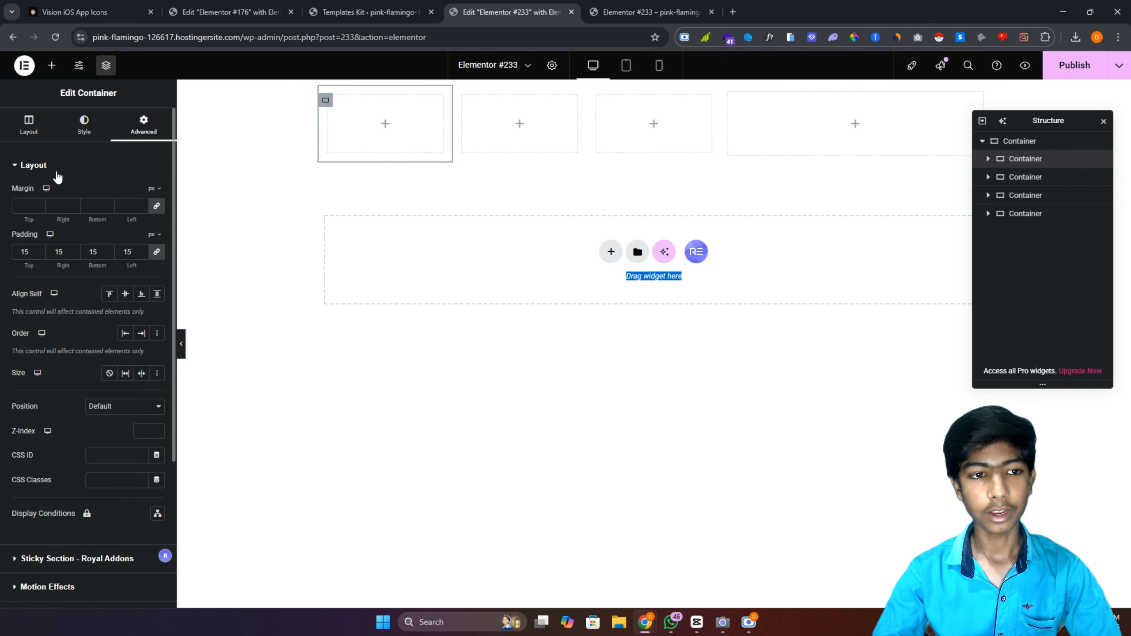
{"action": "left_click", "coordinate": [94, 454]}
{"action": "type", "text": "column1"}
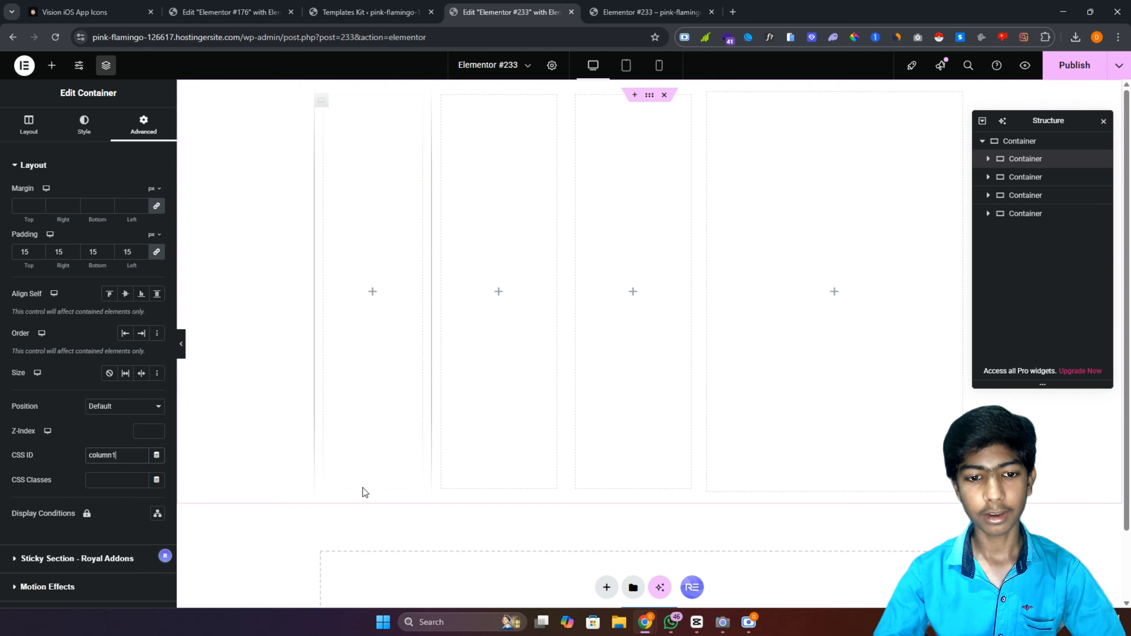
Add an Image widget to the first column and fill it with the dirt road photo from the media library.
{"action": "left_click", "coordinate": [372, 292]}
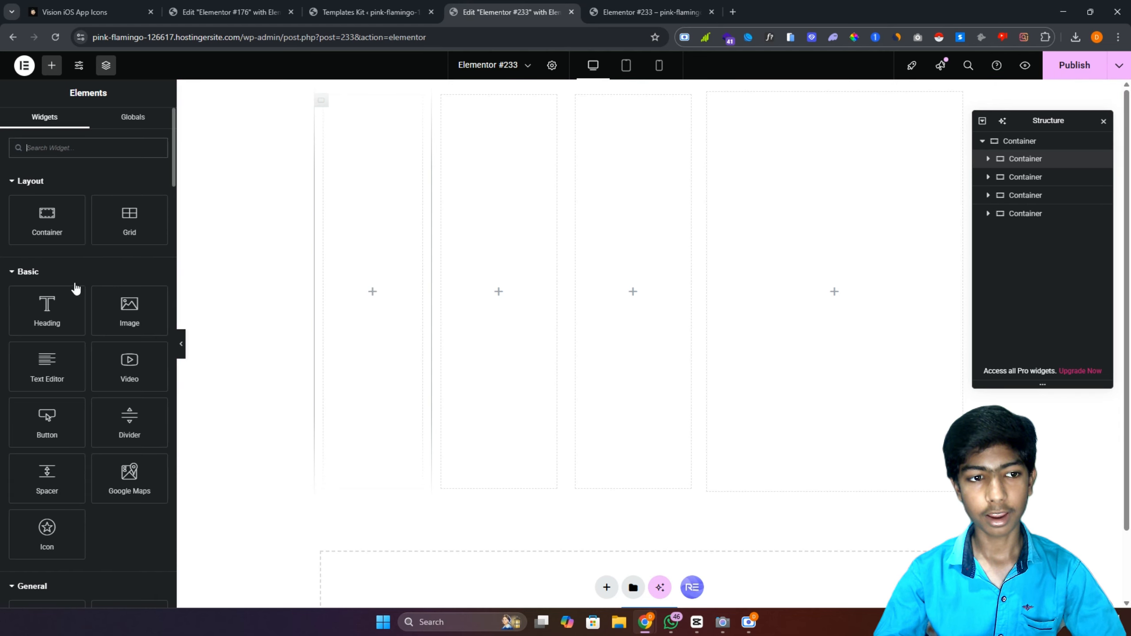
{"action": "left_click_drag", "start_coordinate": [107, 319], "coordinate": [342, 269]}
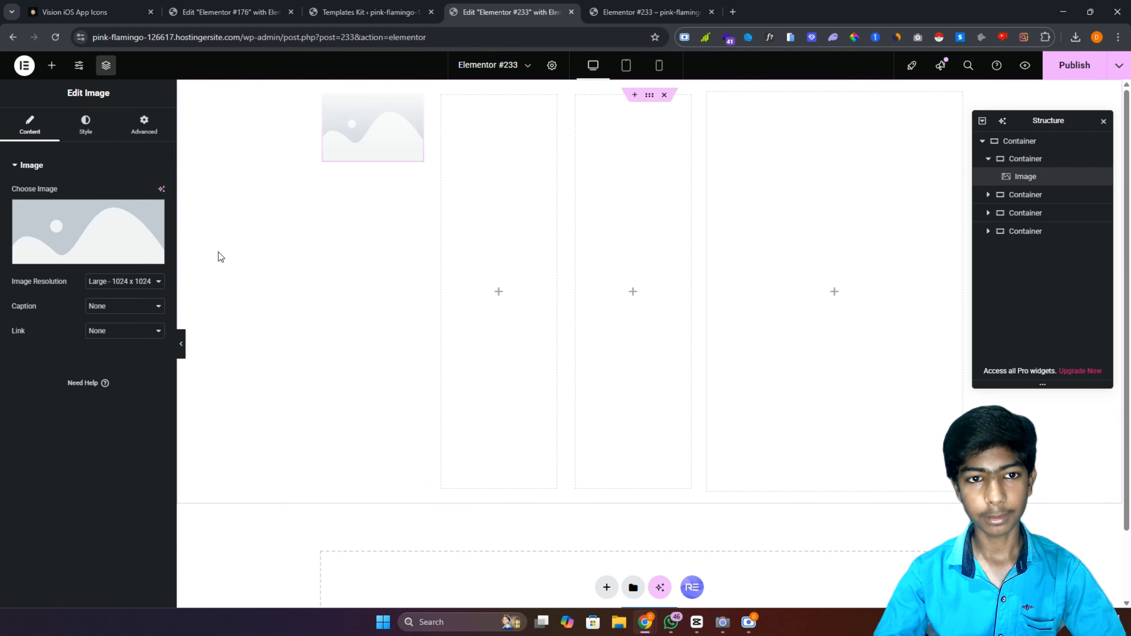
{"action": "left_click", "coordinate": [56, 241]}
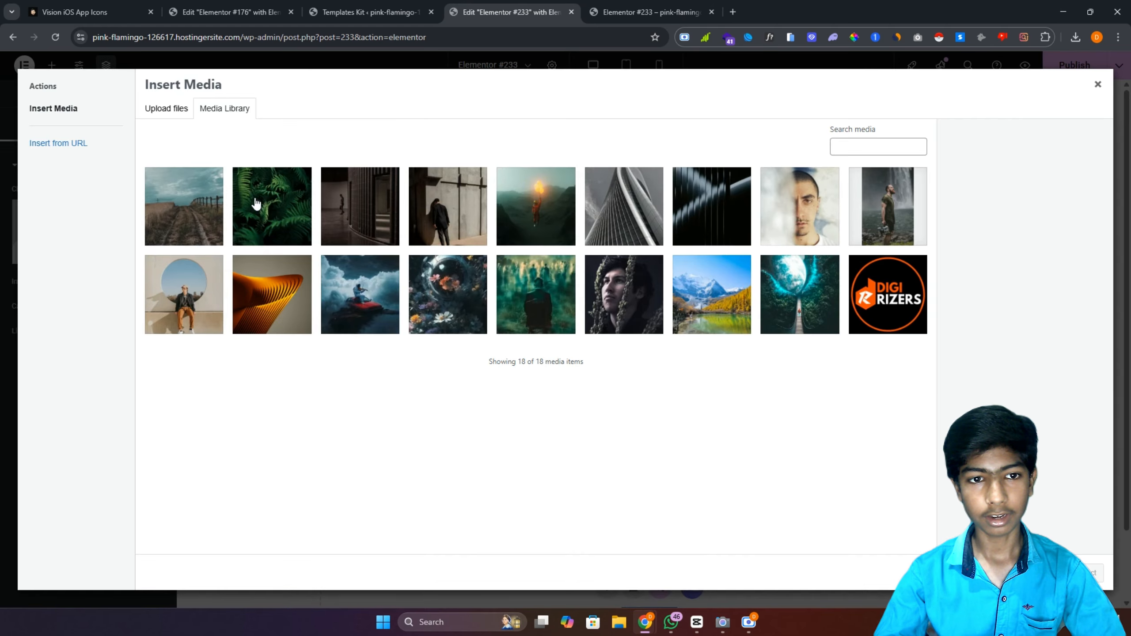
{"action": "left_click", "coordinate": [182, 214]}
{"action": "left_click", "coordinate": [1083, 574]}
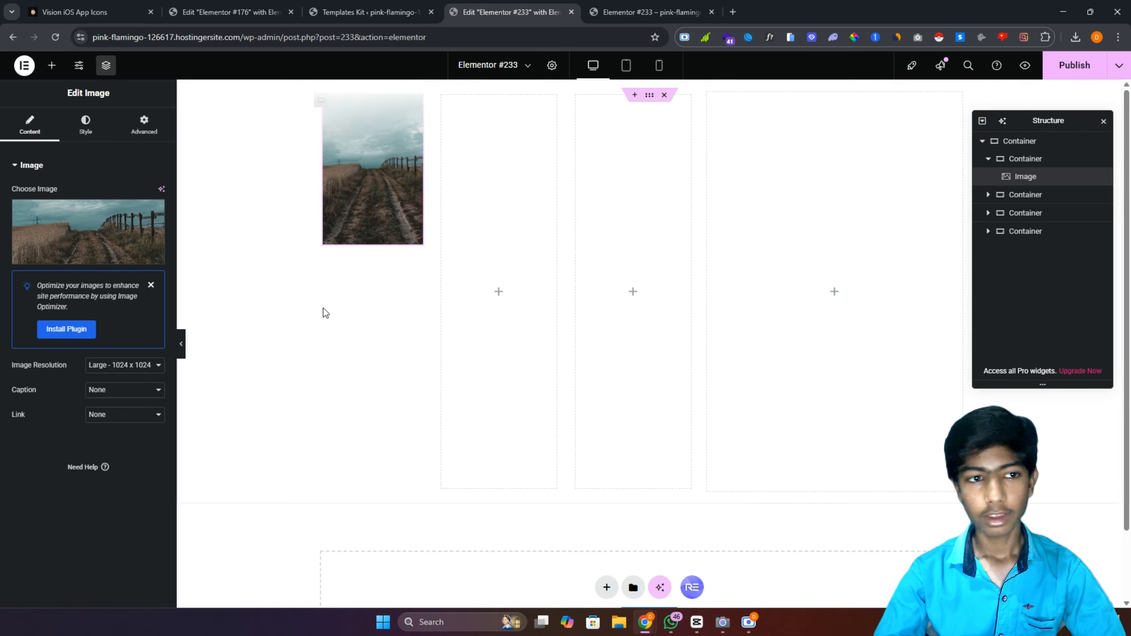
Style the road image with 100% width, 250 px height, Cover object fit, Center Center position and a 15 px border radius.
{"action": "left_click", "coordinate": [87, 127]}
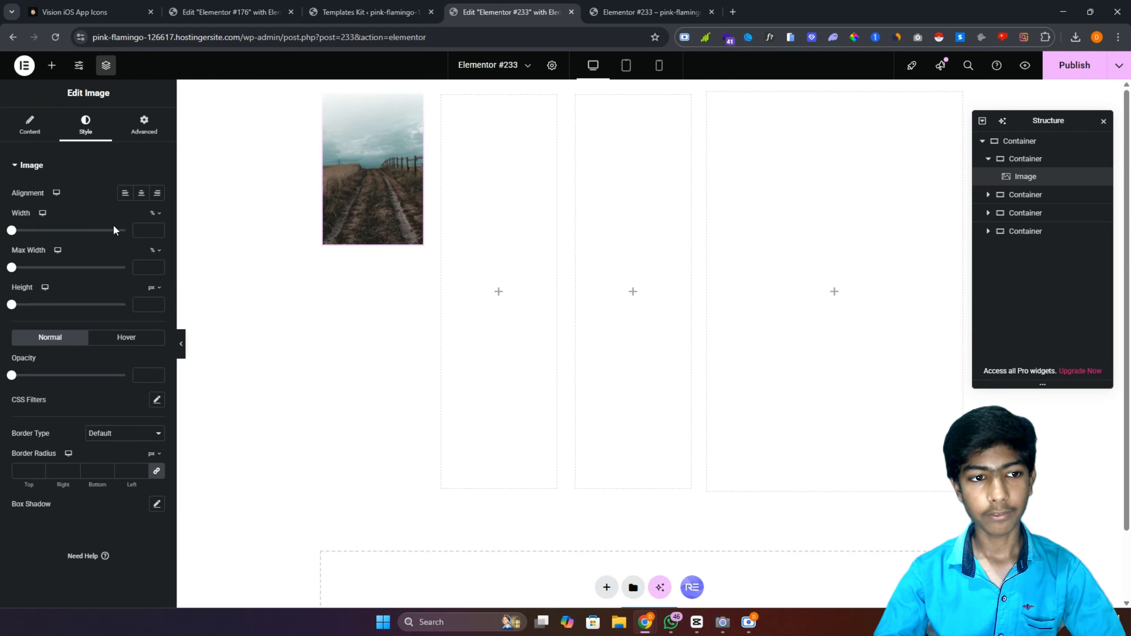
{"action": "type", "text": "100"}
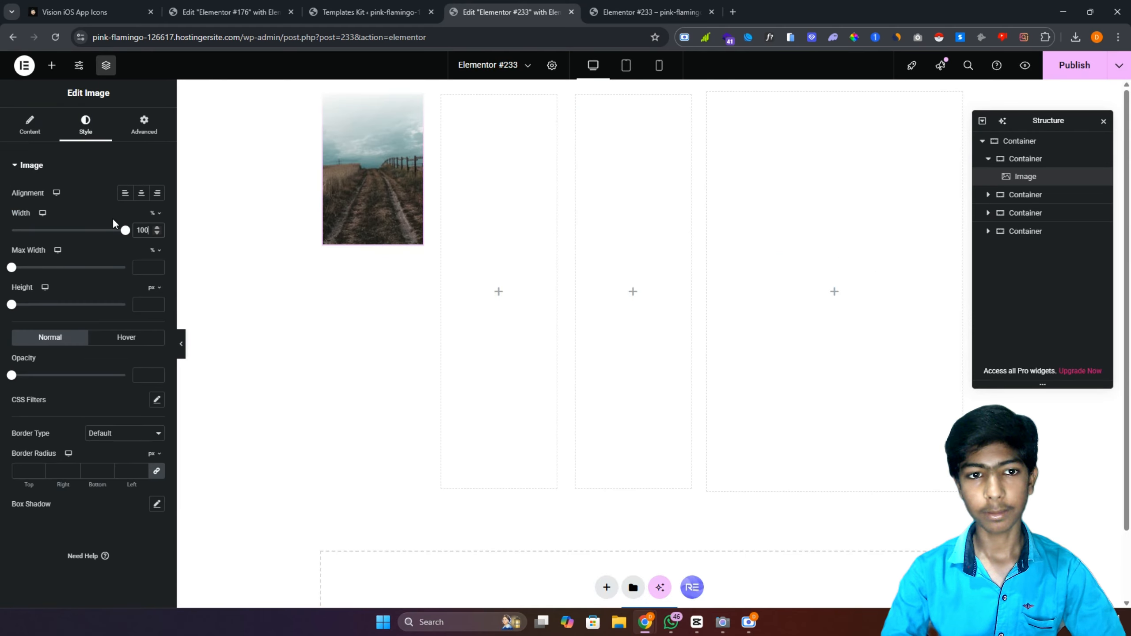
{"action": "left_click", "coordinate": [147, 305]}
{"action": "type", "text": "250"}
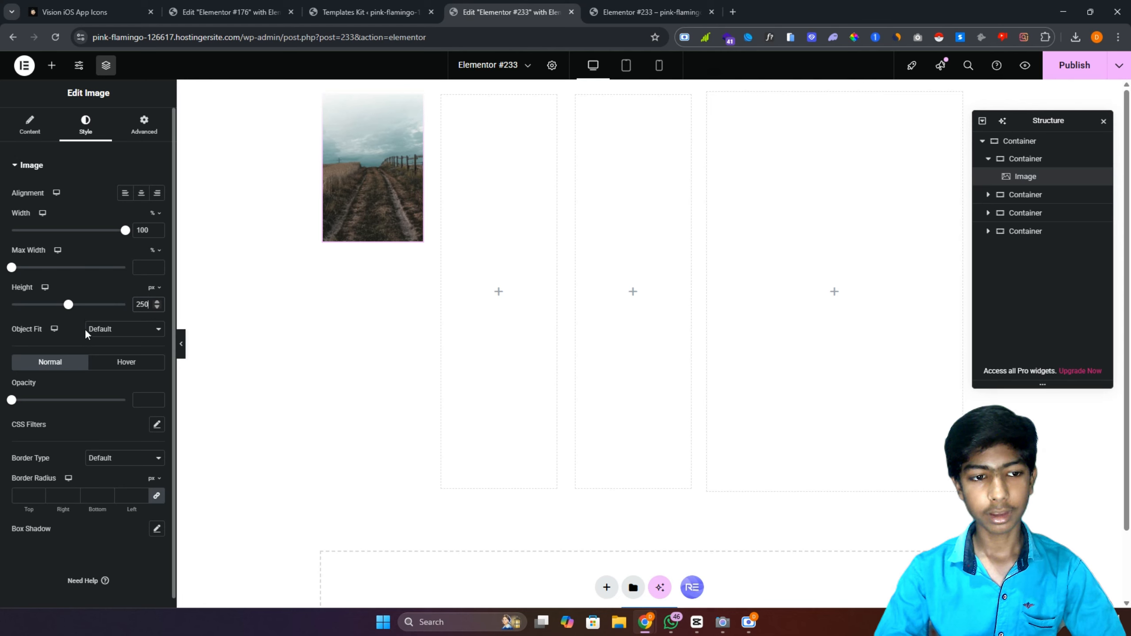
{"action": "left_click", "coordinate": [129, 331]}
{"action": "left_click", "coordinate": [123, 373]}
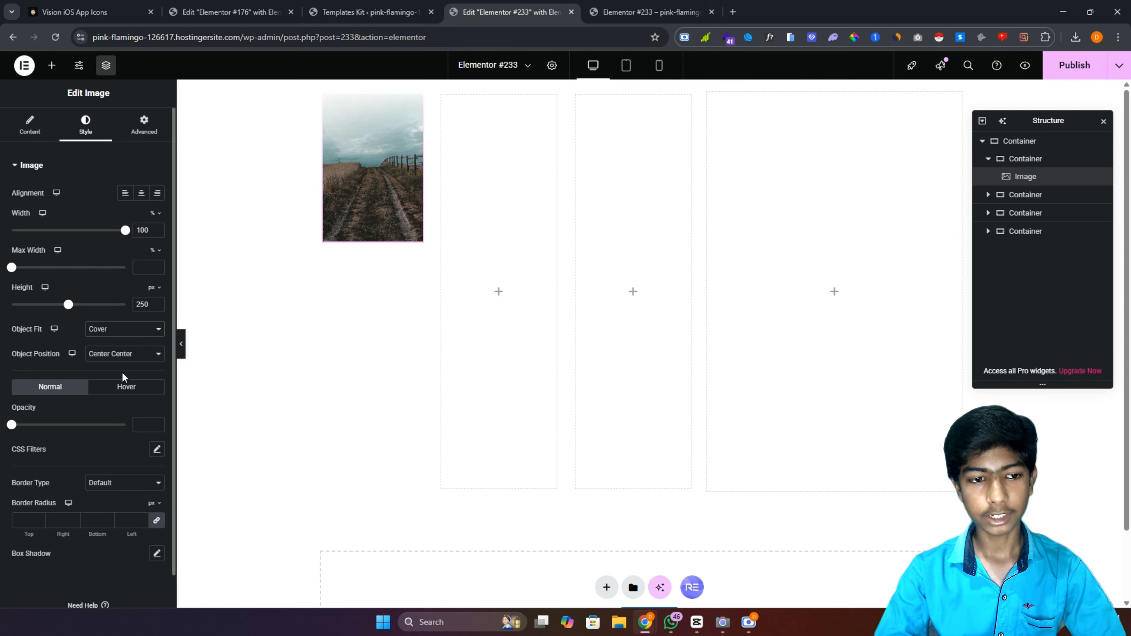
{"action": "left_click", "coordinate": [109, 354]}
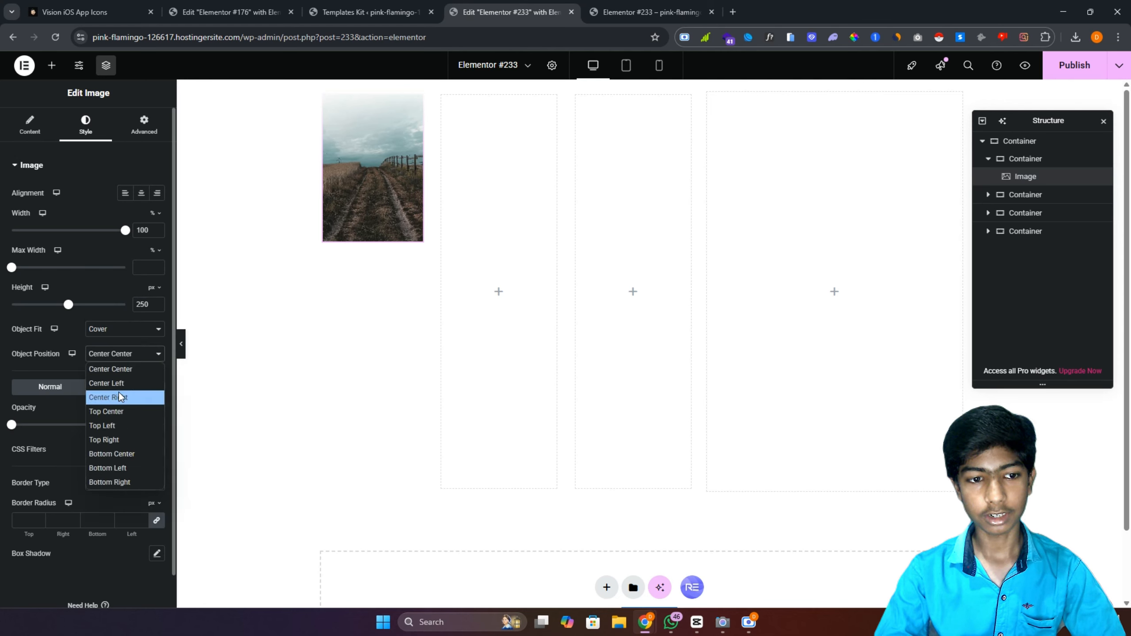
{"action": "left_click", "coordinate": [131, 372]}
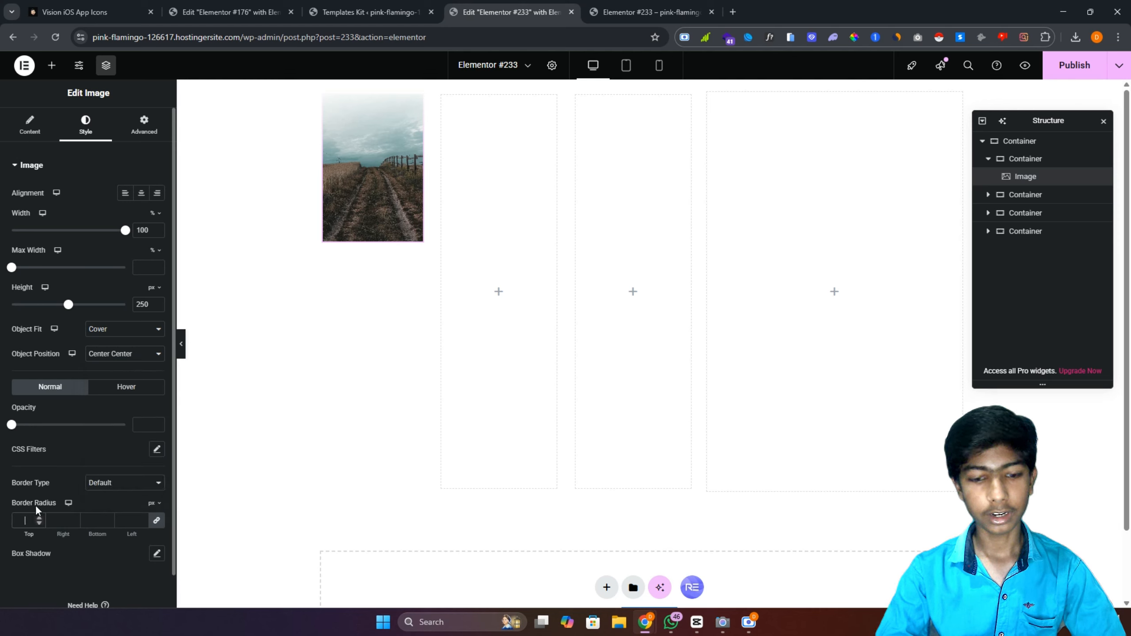
{"action": "type", "text": "15"}
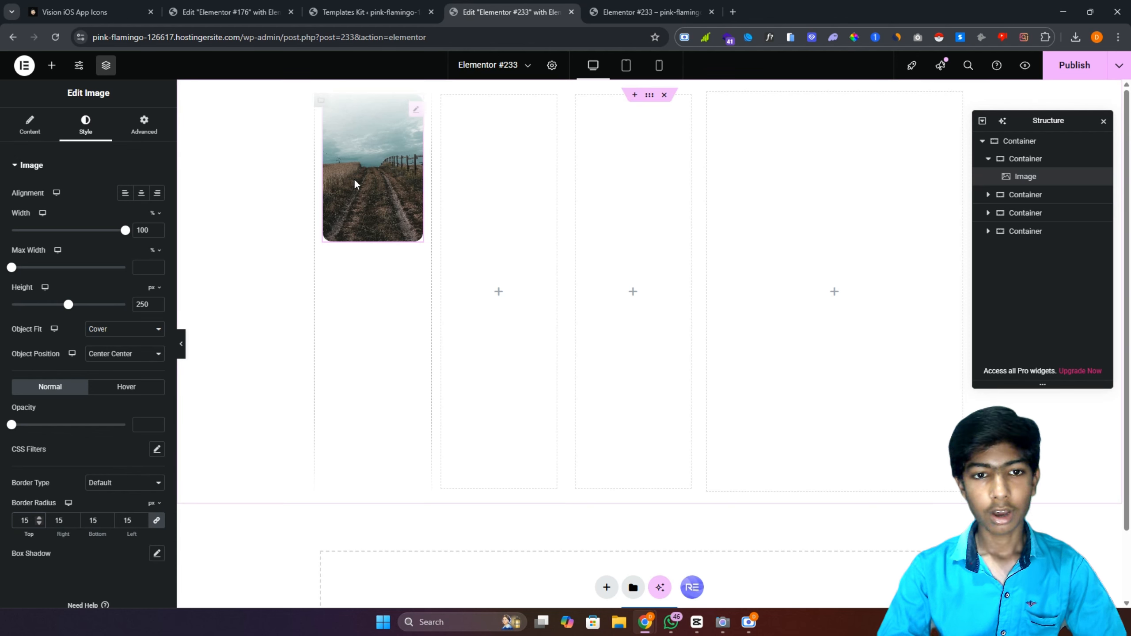
Check the class selector in the first column's Royal Addons custom CSS and set the road image's CSS class to image1.
{"action": "left_click", "coordinate": [147, 121]}
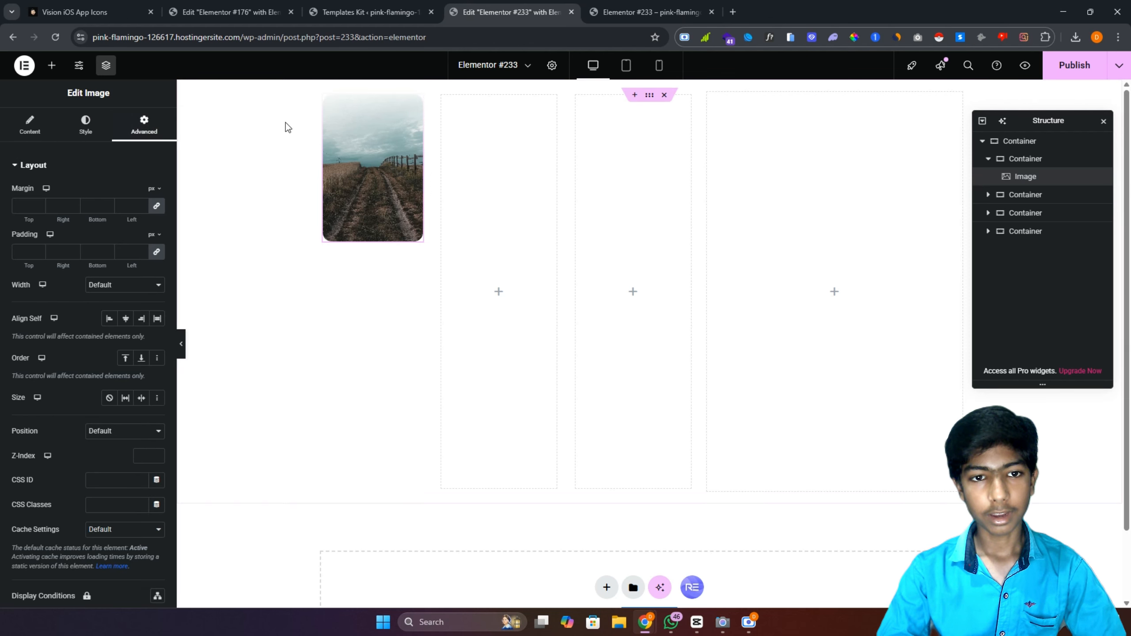
{"action": "scroll", "coordinate": [104, 379], "scroll_direction": "down", "scroll_amount": 3}
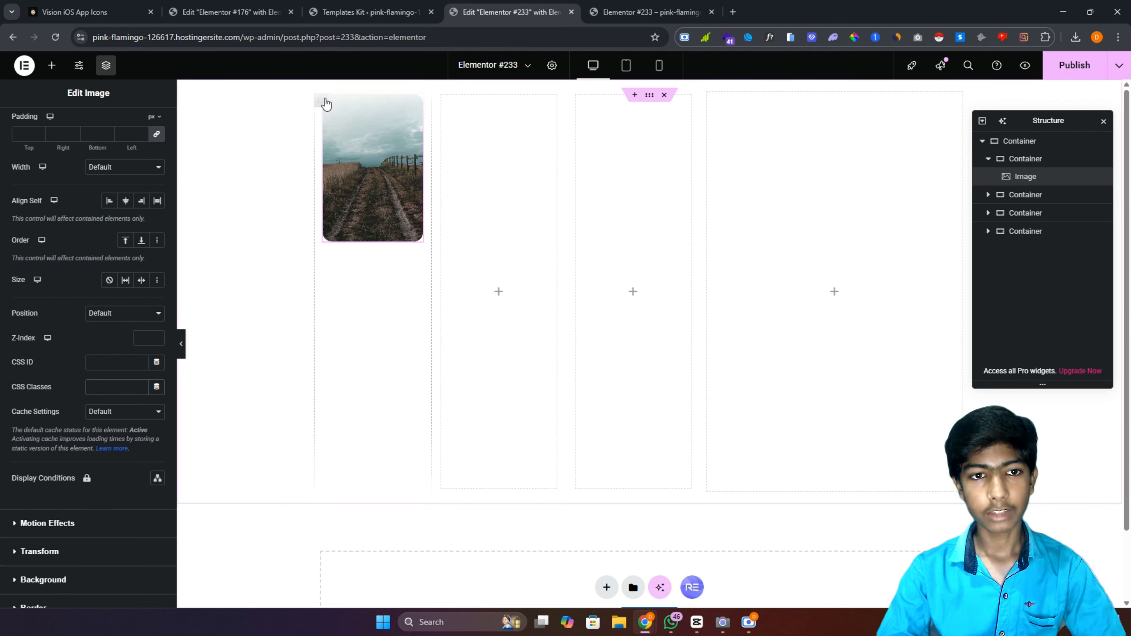
{"action": "left_click", "coordinate": [326, 104]}
{"action": "scroll", "coordinate": [107, 232], "scroll_direction": "down", "scroll_amount": 5}
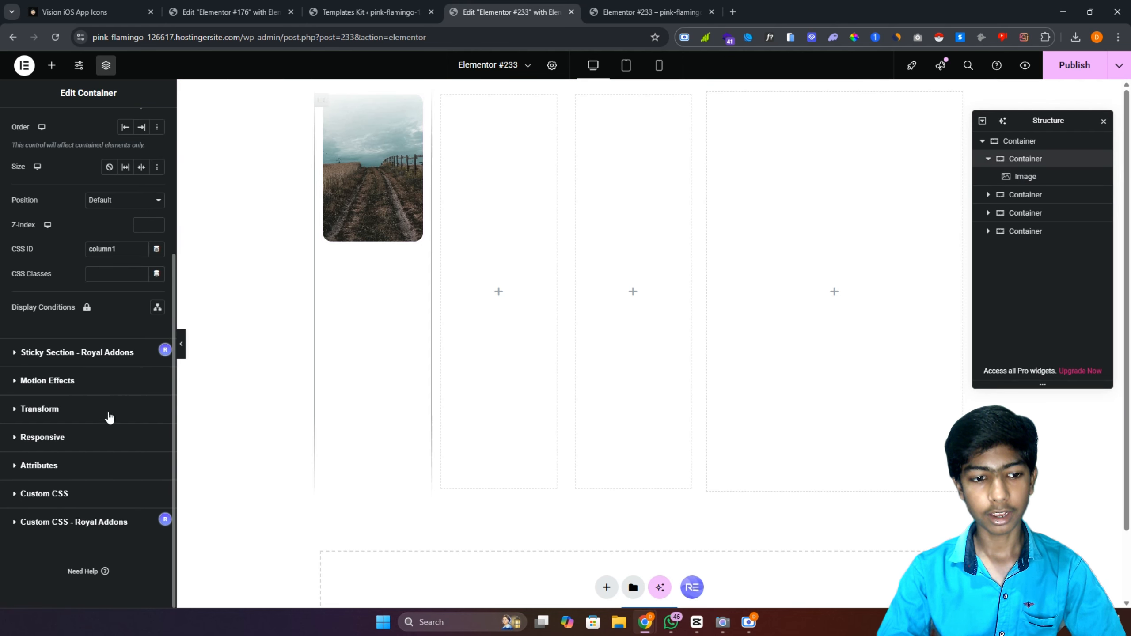
{"action": "left_click", "coordinate": [59, 529]}
{"action": "scroll", "coordinate": [36, 424], "scroll_direction": "down", "scroll_amount": 3}
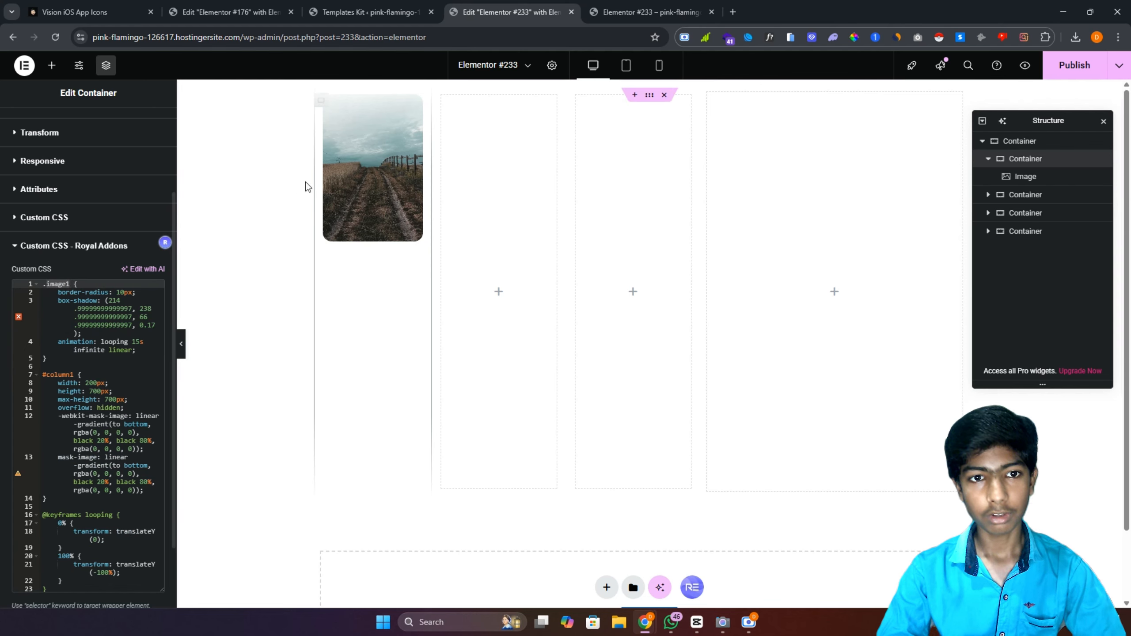
{"action": "left_click", "coordinate": [367, 156]}
{"action": "scroll", "coordinate": [78, 446], "scroll_direction": "down", "scroll_amount": 2}
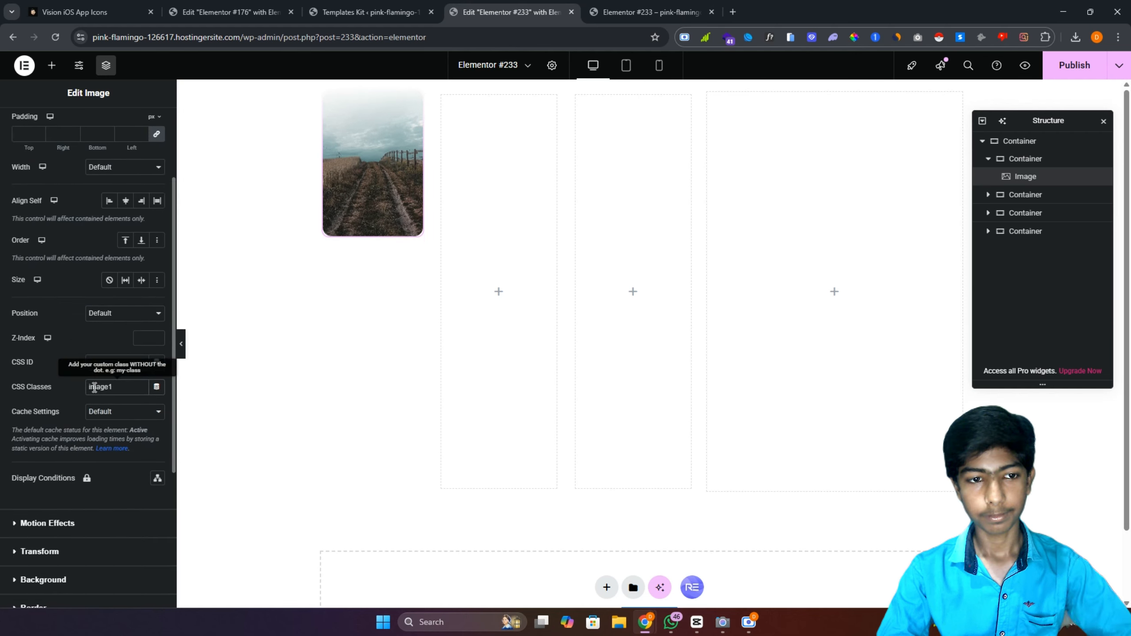
Duplicate the road image in the first column and replace the copy's picture with the green fern photo.
{"action": "right_click", "coordinate": [371, 150]}
{"action": "left_click", "coordinate": [374, 184]}
{"action": "left_click", "coordinate": [78, 236]}
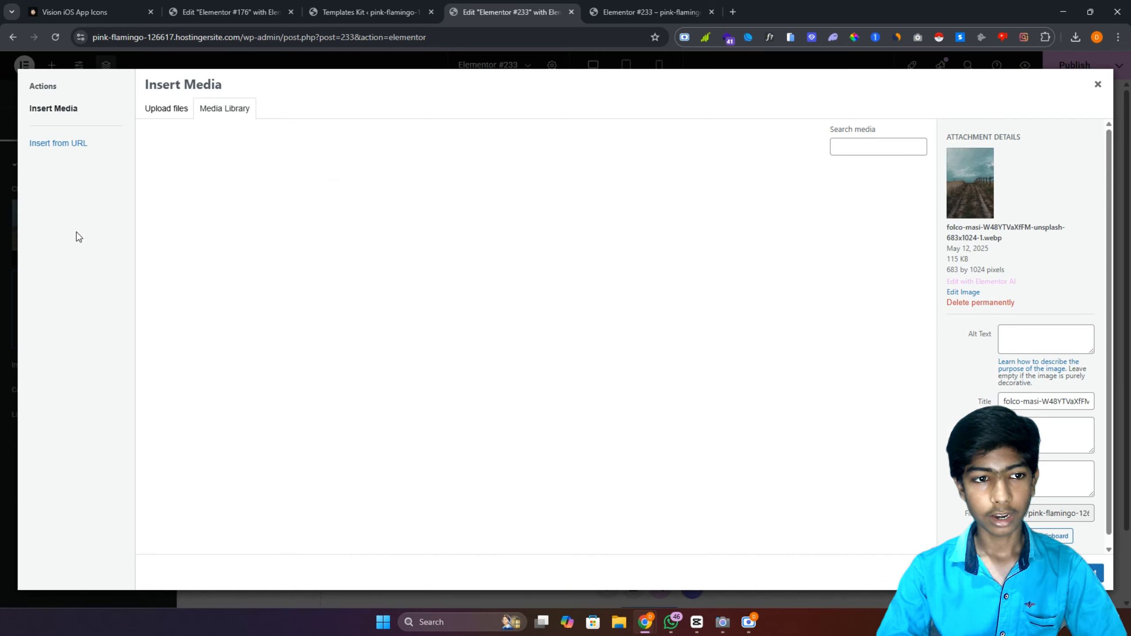
{"action": "left_click", "coordinate": [278, 215]}
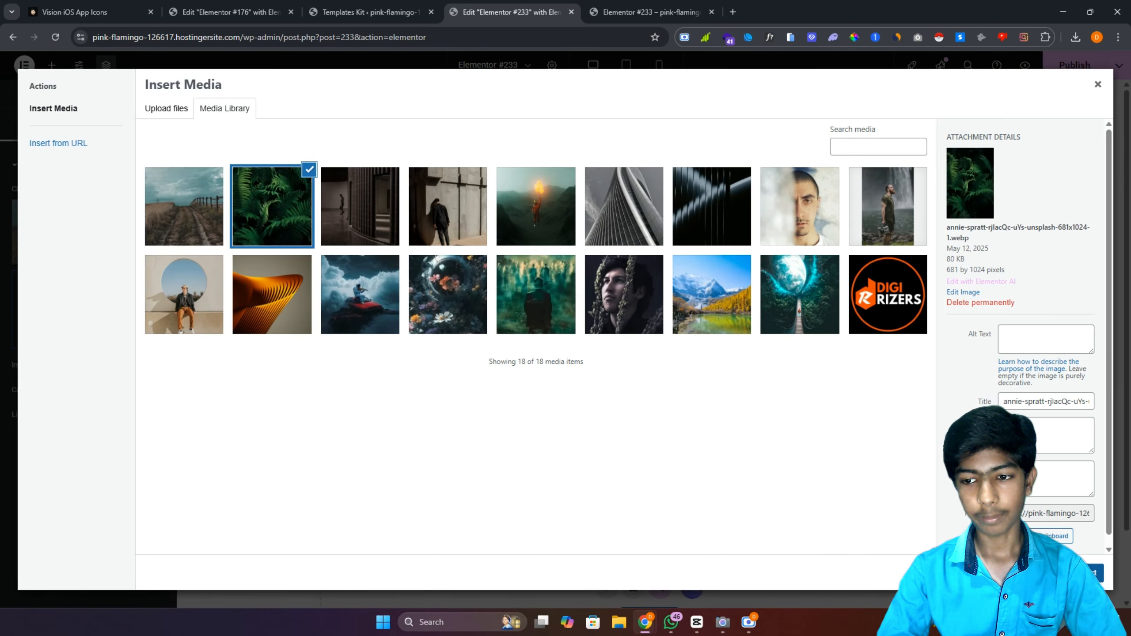
{"action": "left_click", "coordinate": [1077, 574]}
Duplicate the fern image and replace the copy's picture with the dark slatted-wall interior photo.
{"action": "right_click", "coordinate": [365, 285]}
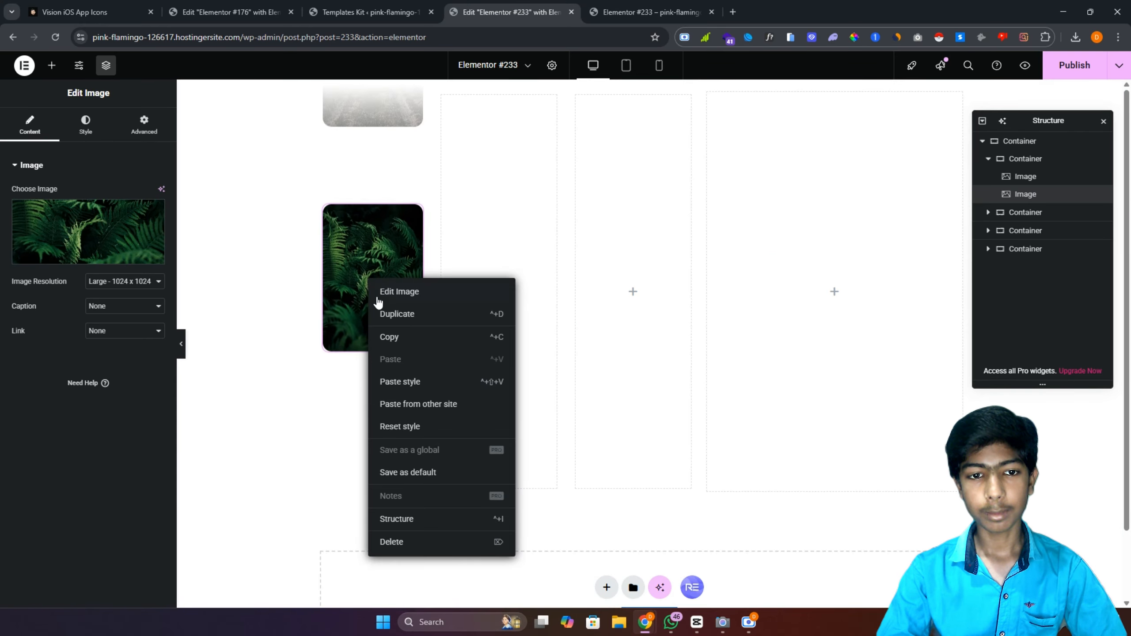
{"action": "left_click", "coordinate": [387, 315]}
{"action": "left_click", "coordinate": [88, 232]}
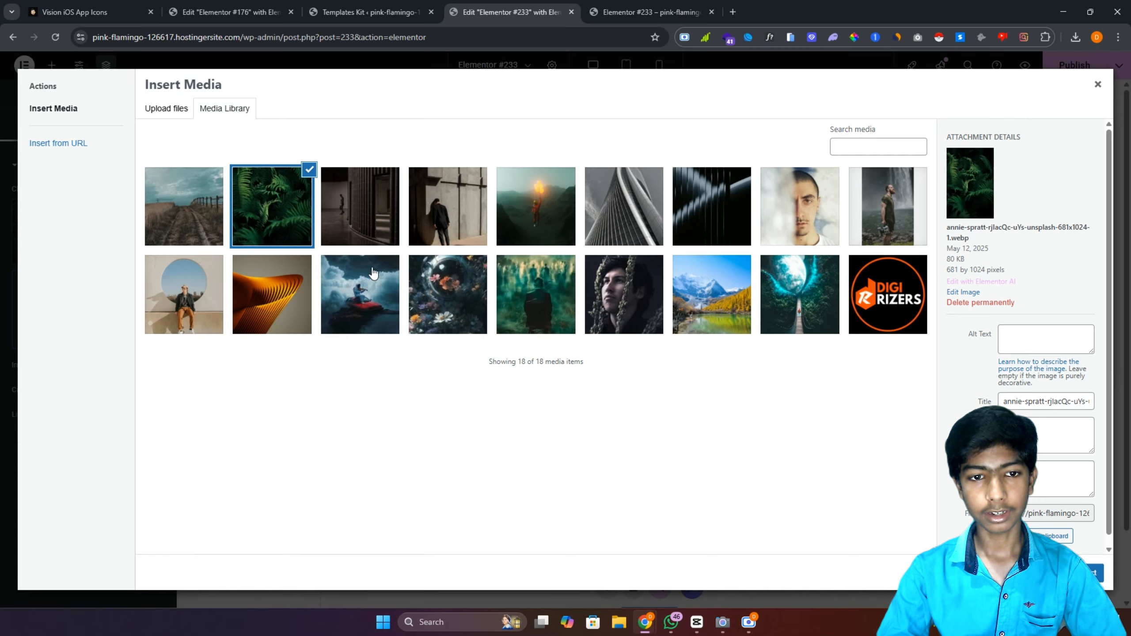
{"action": "left_click", "coordinate": [352, 214]}
{"action": "left_click", "coordinate": [1078, 574]}
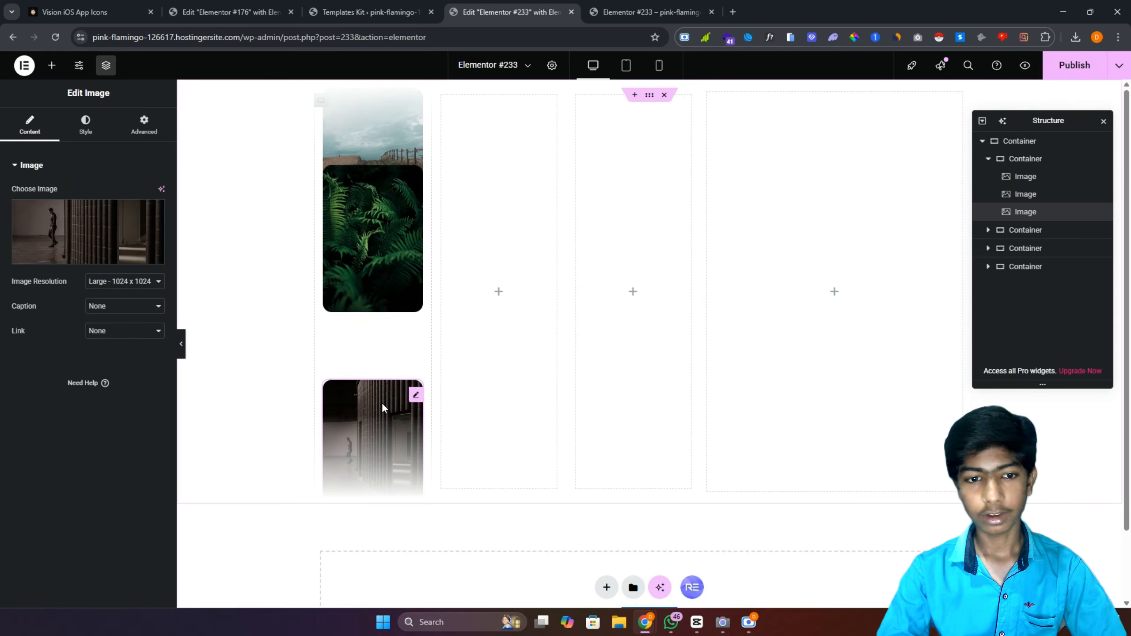
Add a fourth image to the first column by duplication, using the photo of the dark-coated figure against a concrete wall.
{"action": "left_click", "coordinate": [88, 232]}
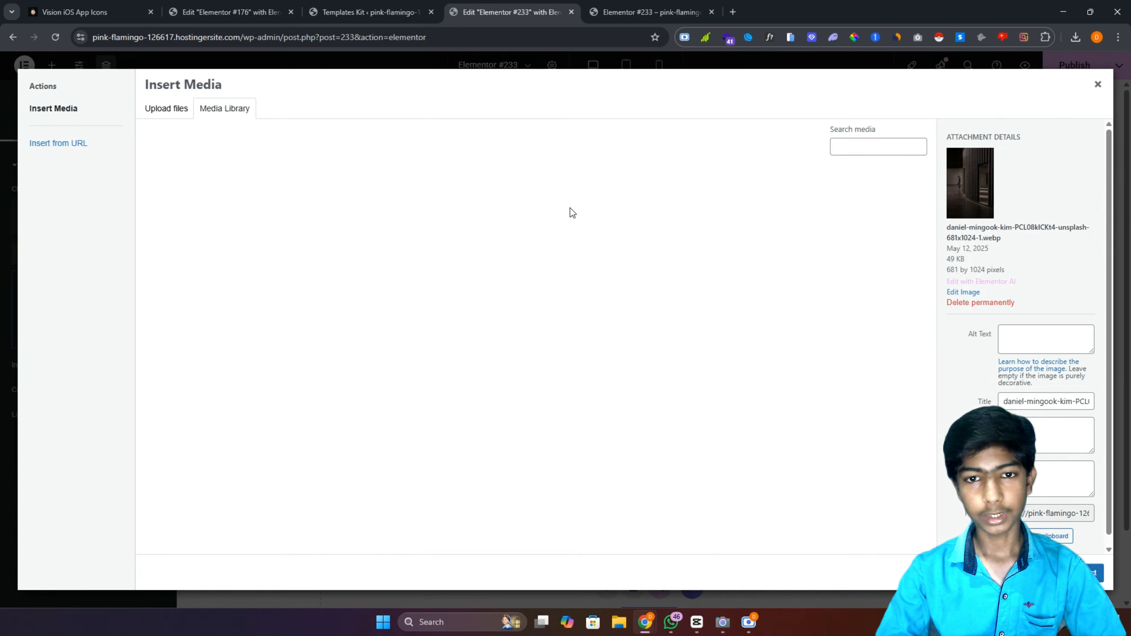
{"action": "left_click", "coordinate": [450, 217]}
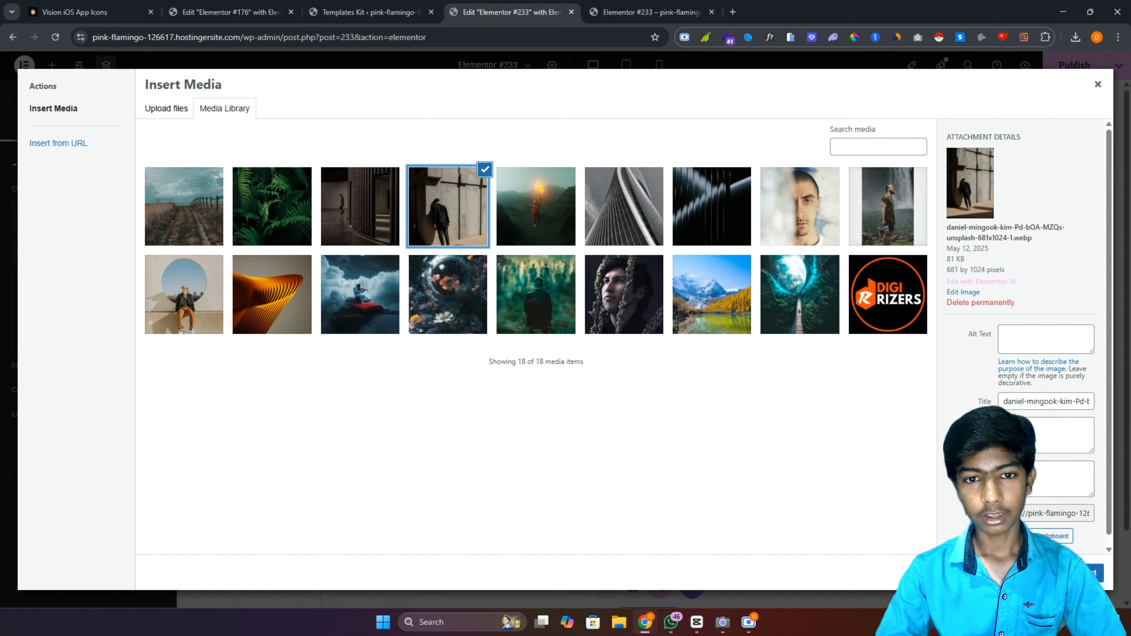
{"action": "left_click", "coordinate": [1091, 574]}
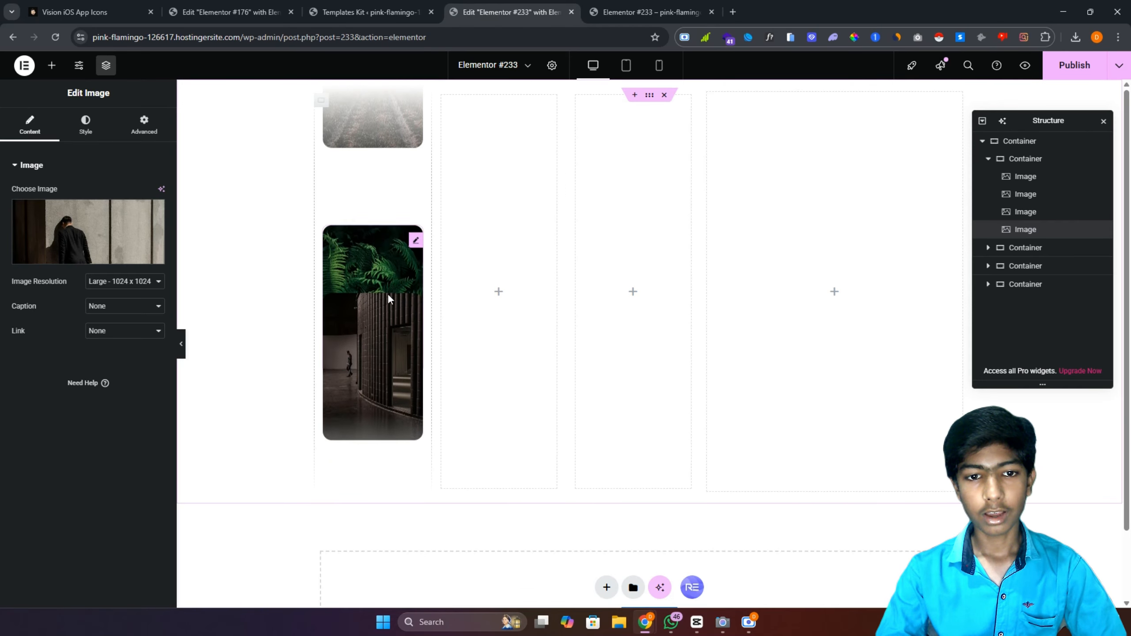
Duplicate the slatted-wall interior image in the first column and move the copy into the empty second column.
{"action": "right_click", "coordinate": [363, 289]}
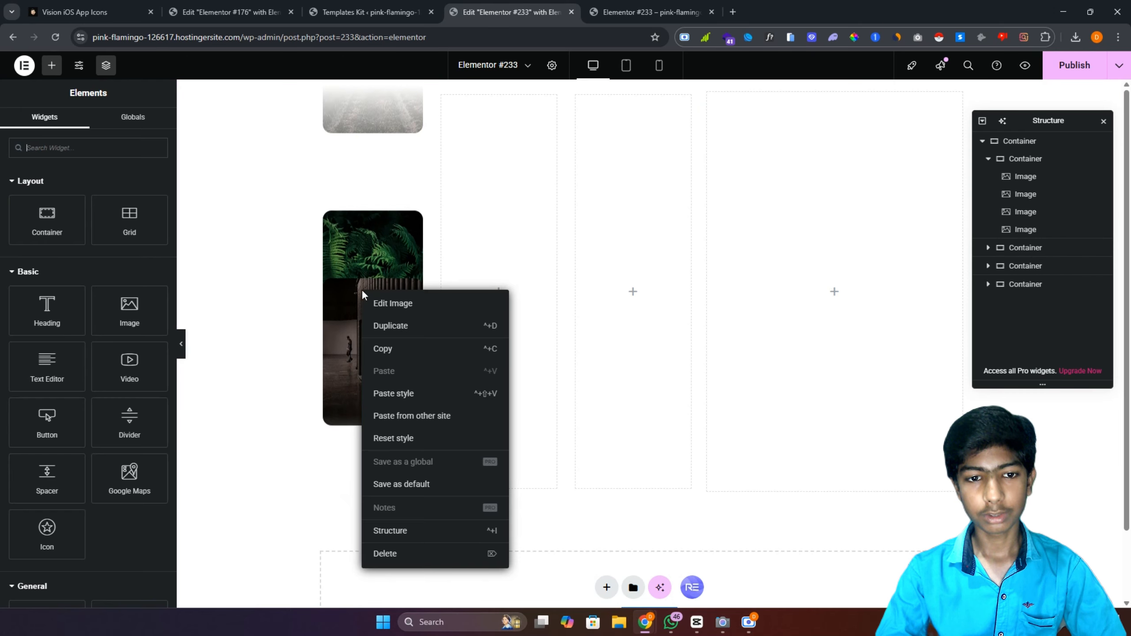
{"action": "left_click", "coordinate": [407, 329]}
{"action": "left_click_drag", "start_coordinate": [368, 430], "coordinate": [491, 288]}
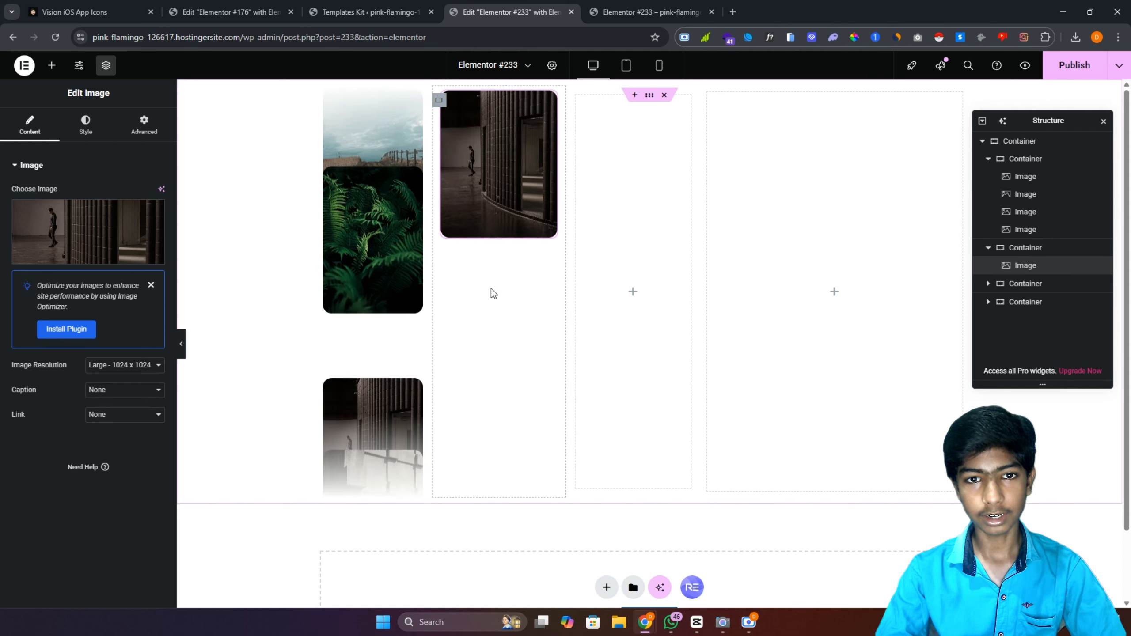
Paste the .image2 and #column2 reverse looping code into the second column's Royal Addons custom CSS.
{"action": "left_click", "coordinate": [439, 101]}
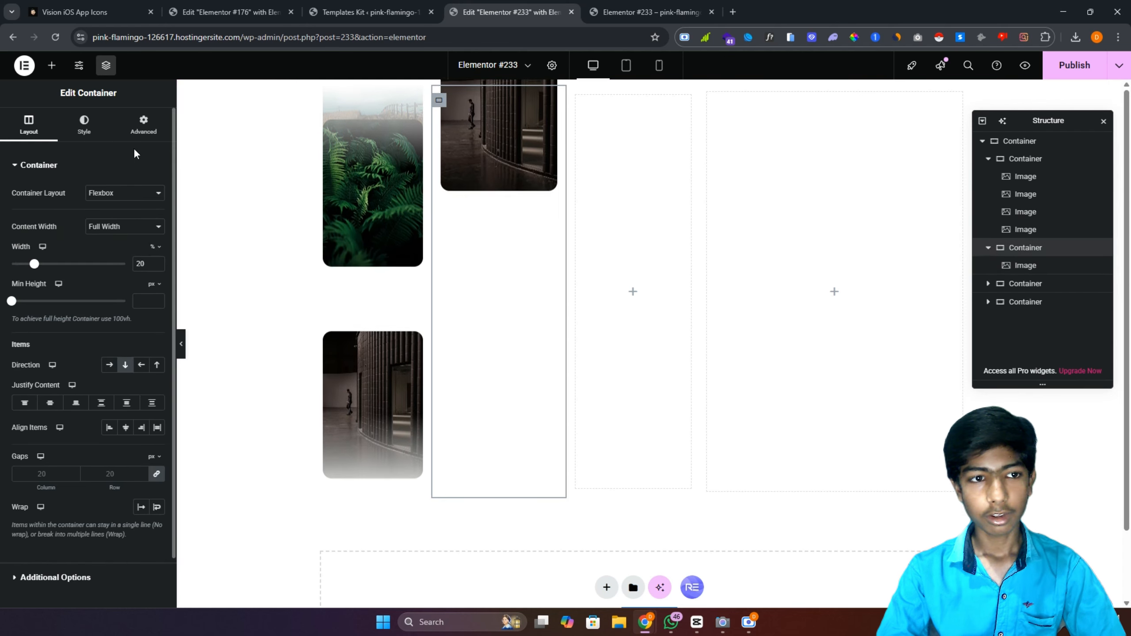
{"action": "left_click", "coordinate": [136, 129]}
{"action": "scroll", "coordinate": [37, 324], "scroll_direction": "down", "scroll_amount": 5}
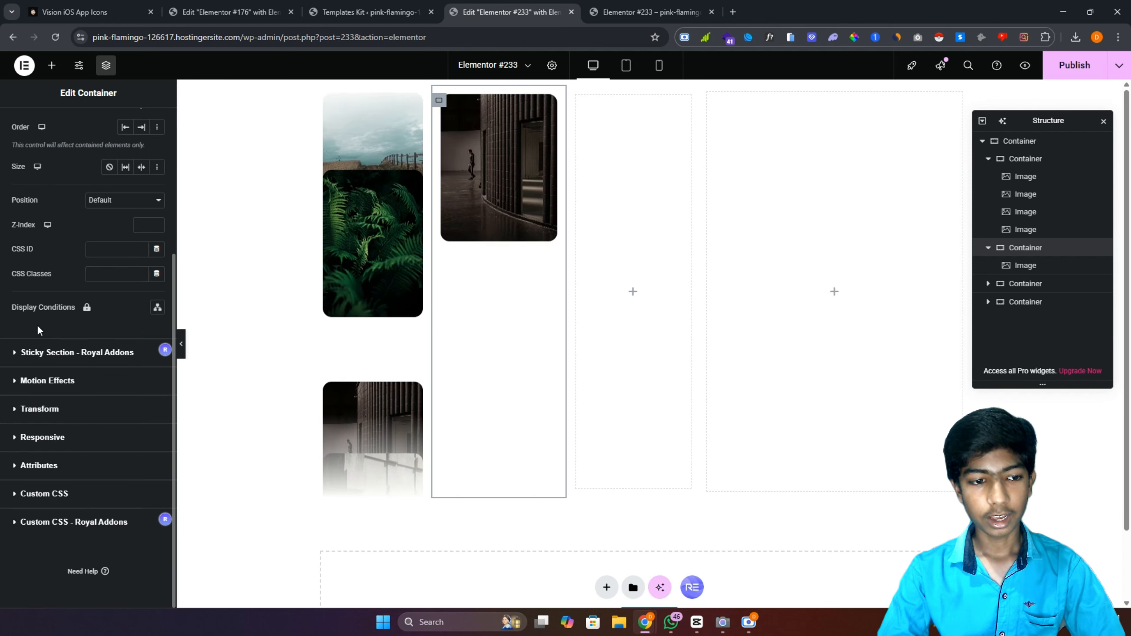
{"action": "left_click", "coordinate": [58, 526]}
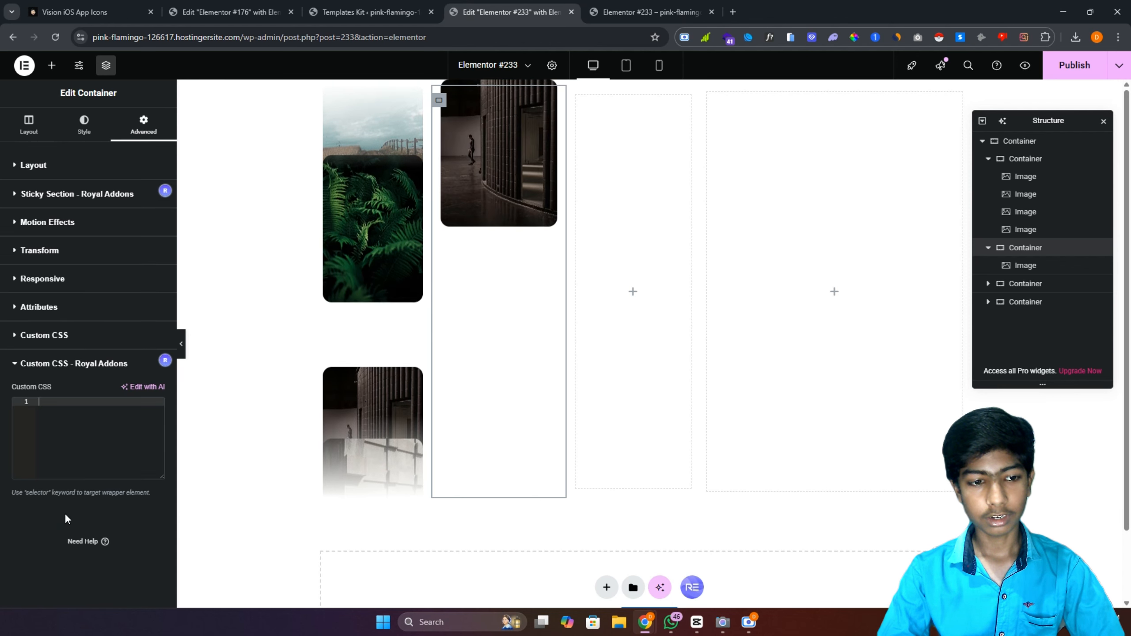
{"action": "left_click", "coordinate": [80, 410]}
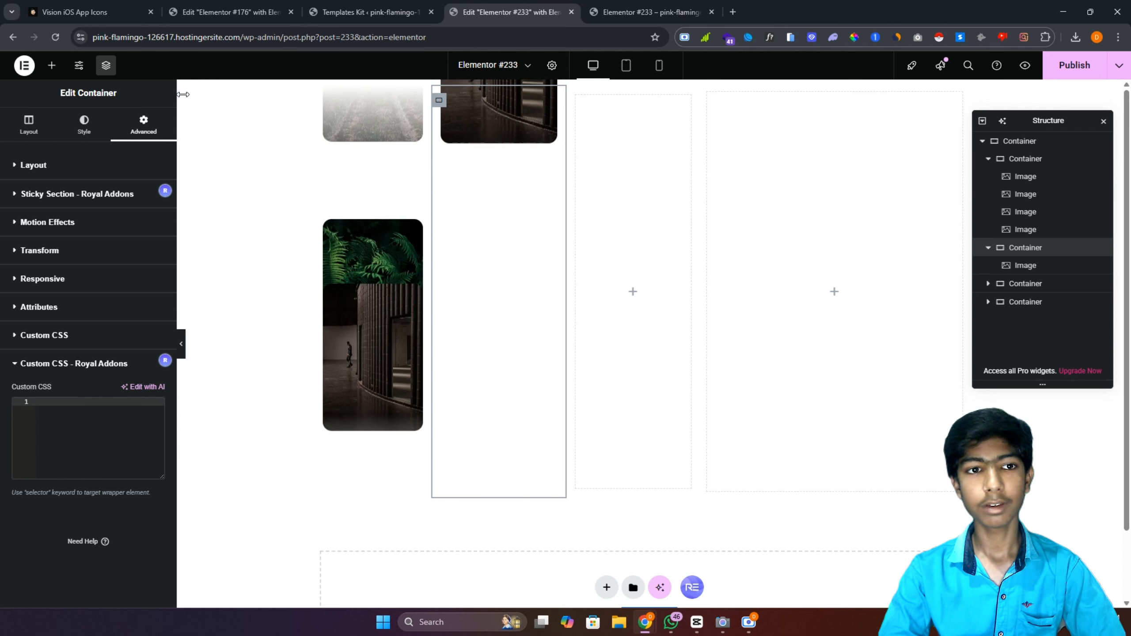
{"action": "key", "text": "ctrl+v"}
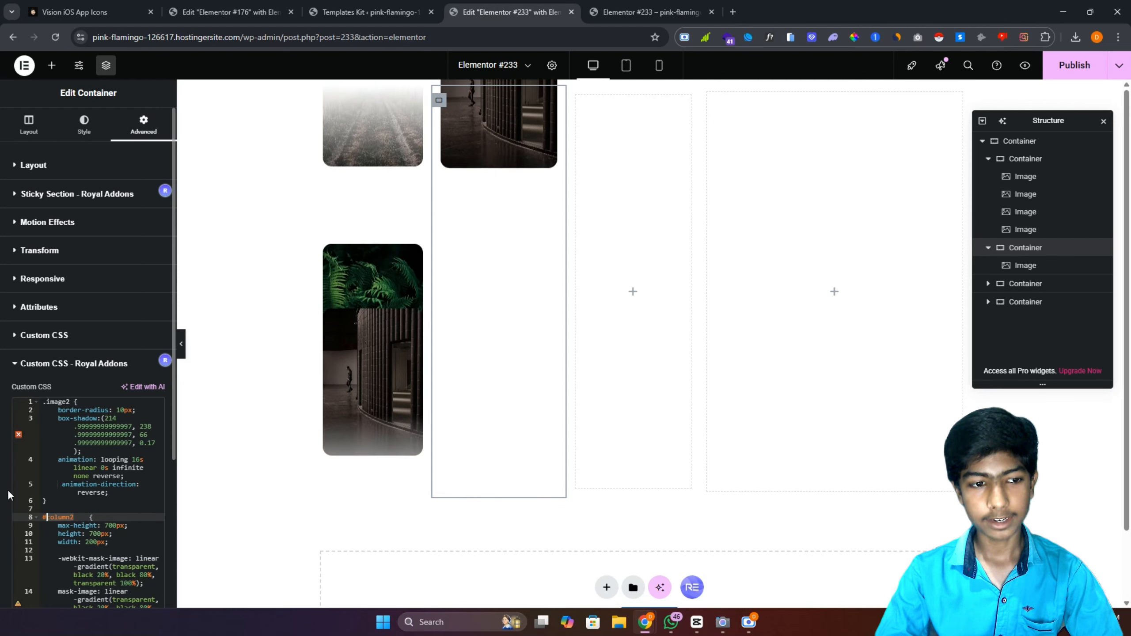
Set the second column's CSS ID to column2, matching the selector in its custom CSS.
{"action": "left_click", "coordinate": [61, 167]}
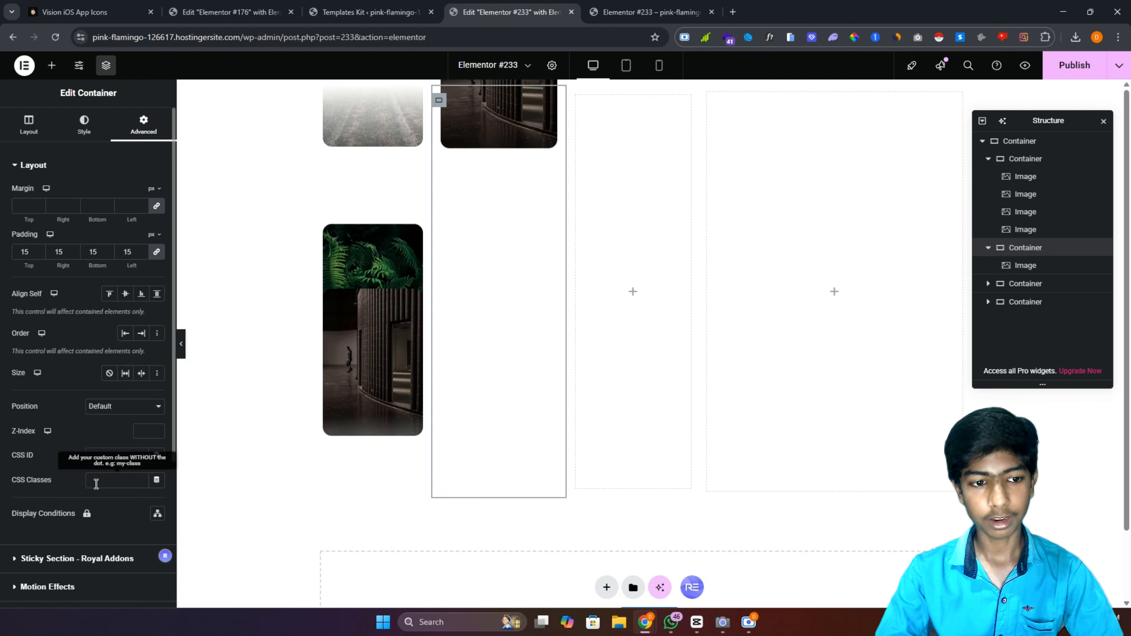
{"action": "left_click", "coordinate": [96, 461]}
{"action": "type", "text": "column2"}
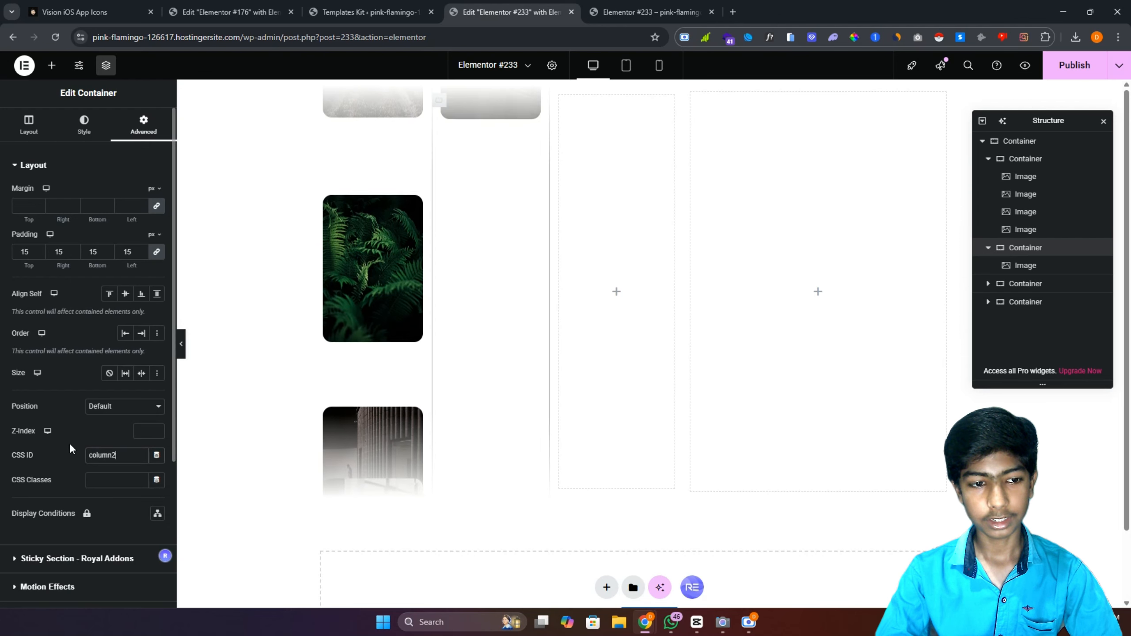
Change the CSS class of the second column's image to image2.
{"action": "left_click", "coordinate": [1051, 266]}
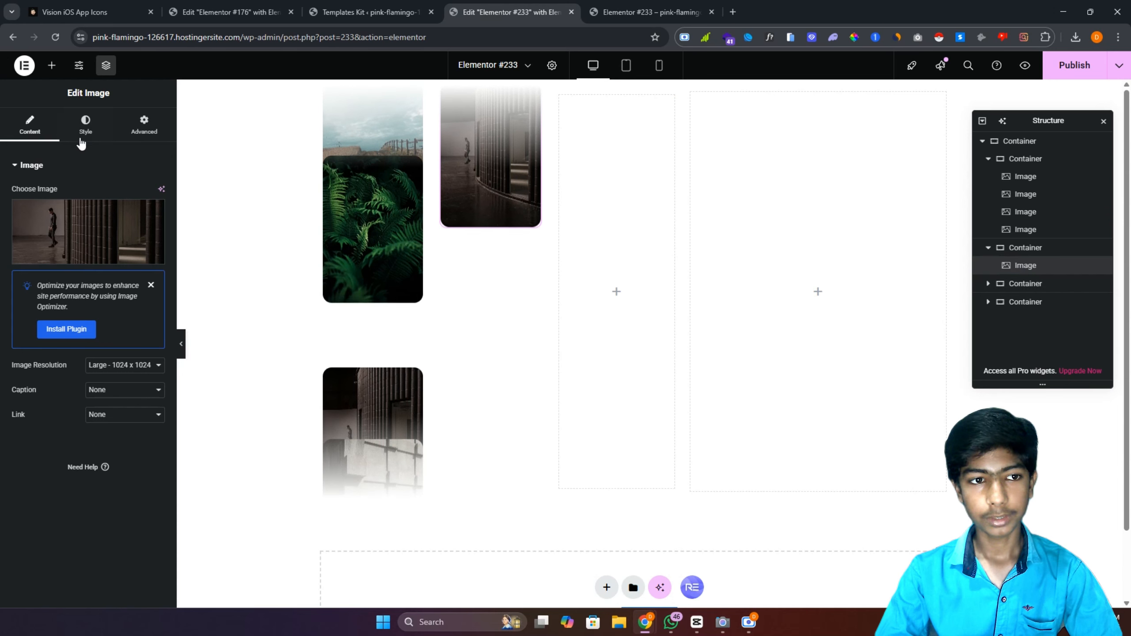
{"action": "left_click", "coordinate": [128, 133]}
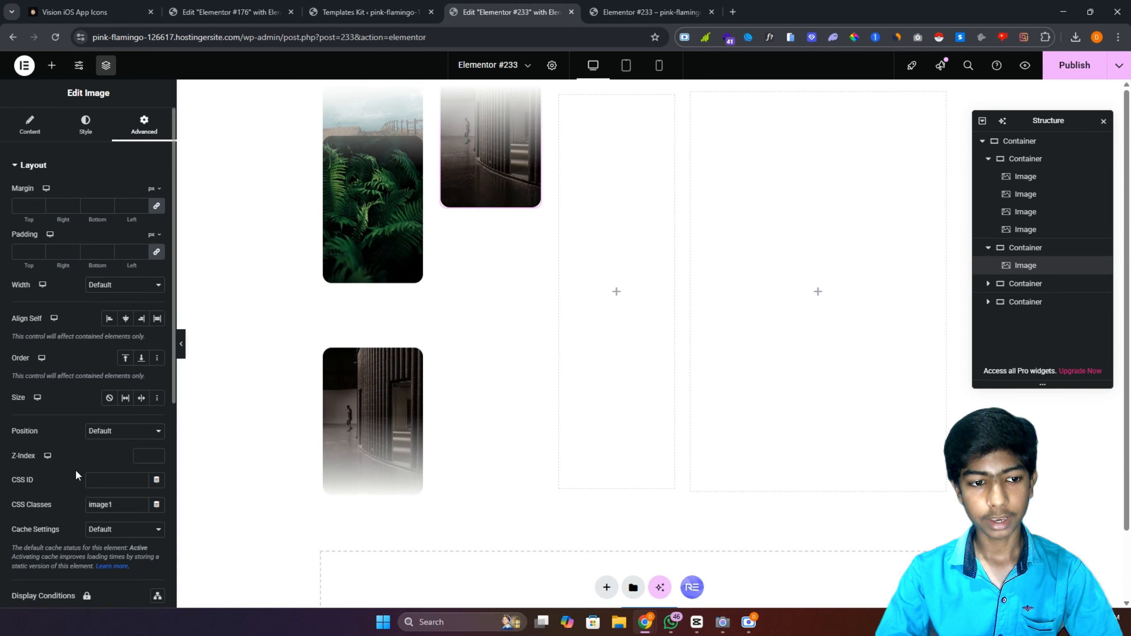
{"action": "scroll", "coordinate": [75, 470], "scroll_direction": "down", "scroll_amount": 1}
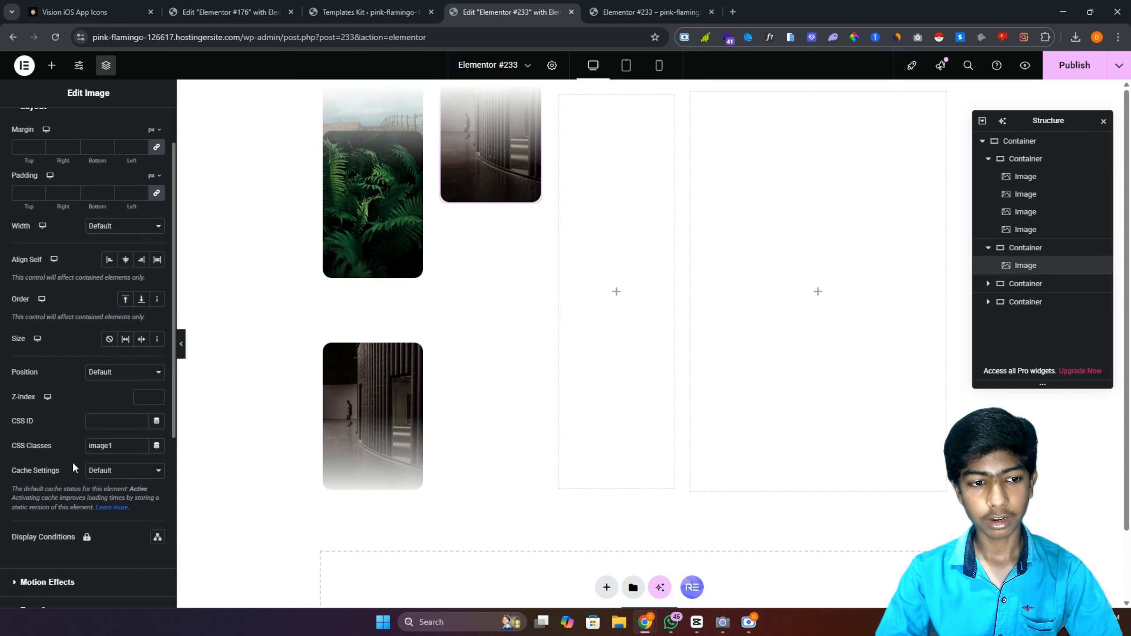
{"action": "left_click", "coordinate": [125, 446]}
{"action": "key", "text": "BackSpace"}
{"action": "type", "text": "2"}
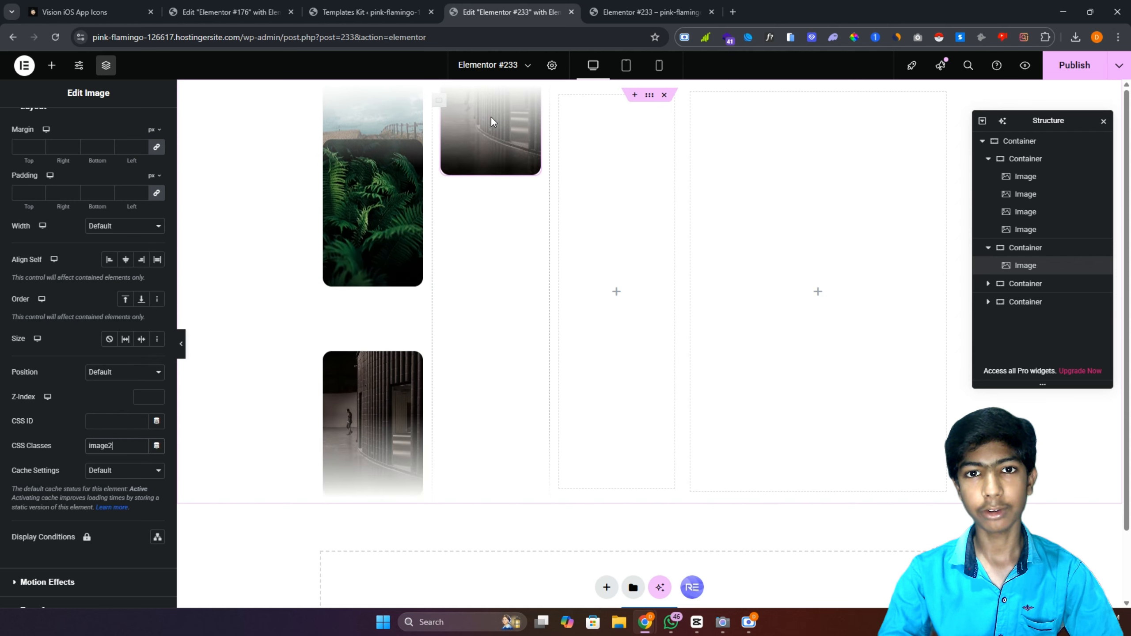
Duplicate the slatted-wall image in the second column three times so the column holds four images.
{"action": "right_click", "coordinate": [481, 168]}
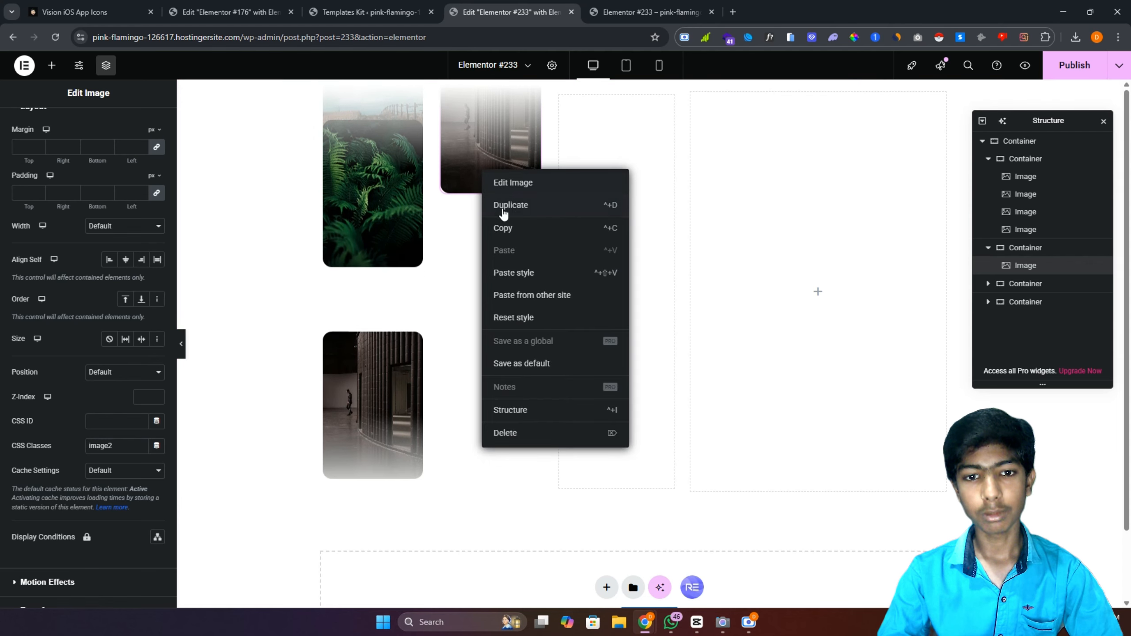
{"action": "left_click", "coordinate": [500, 207]}
{"action": "right_click", "coordinate": [490, 217]}
{"action": "left_click", "coordinate": [501, 252]}
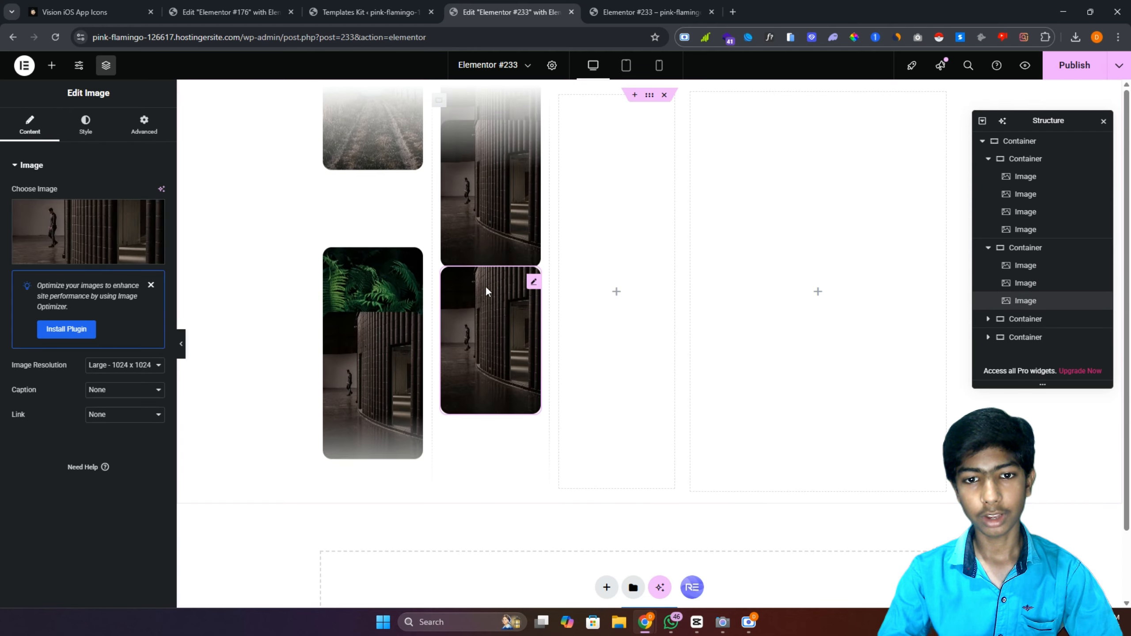
{"action": "right_click", "coordinate": [473, 318]}
{"action": "left_click", "coordinate": [512, 354]}
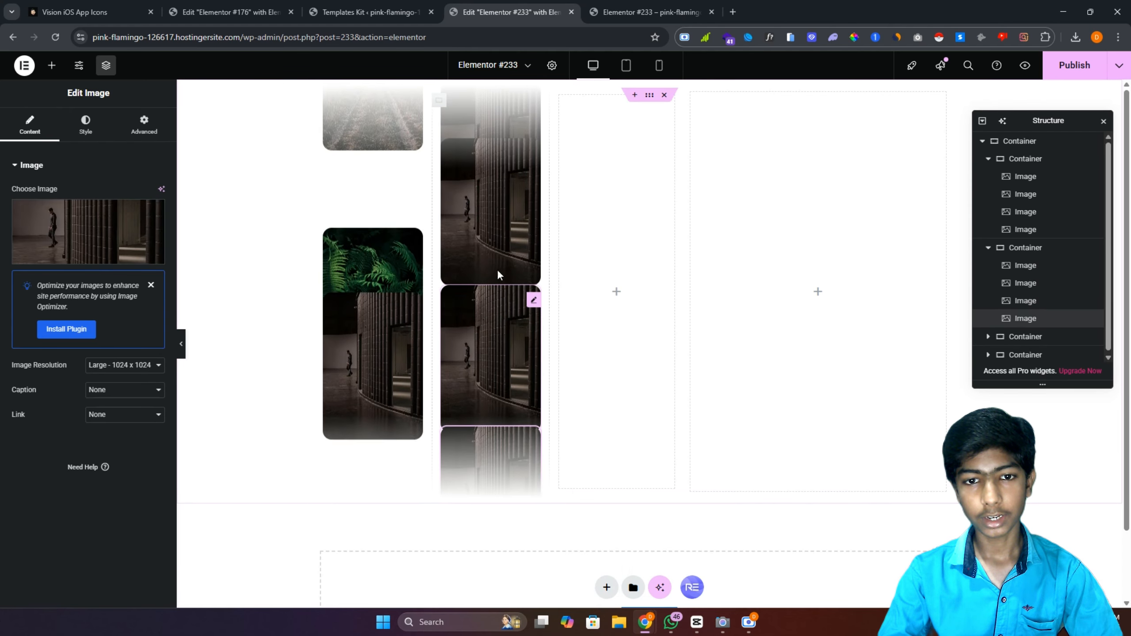
Replace the second column's second image with the glowing-torch figure photo and its first image with the grey curved-architecture photo.
{"action": "left_click", "coordinate": [72, 220]}
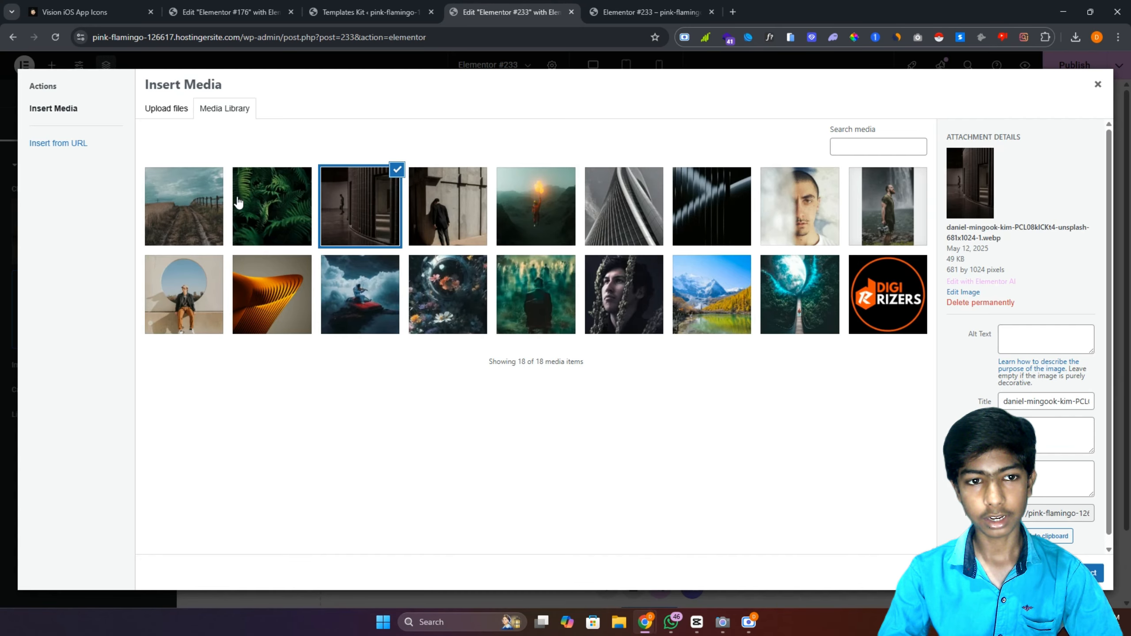
{"action": "left_click", "coordinate": [551, 214]}
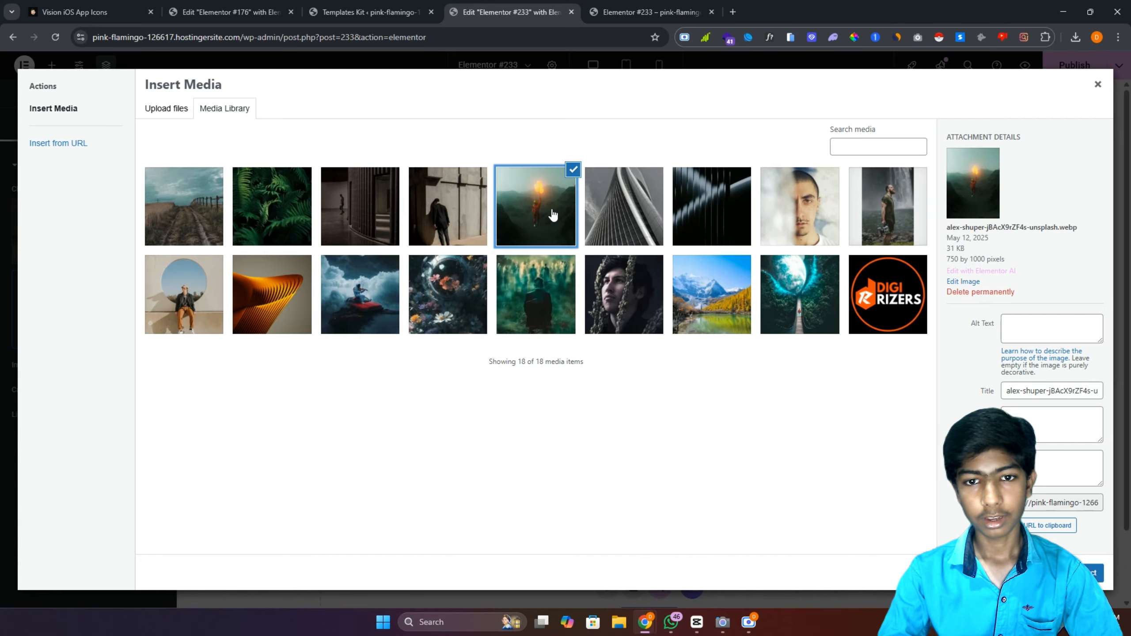
{"action": "left_click", "coordinate": [1099, 575]}
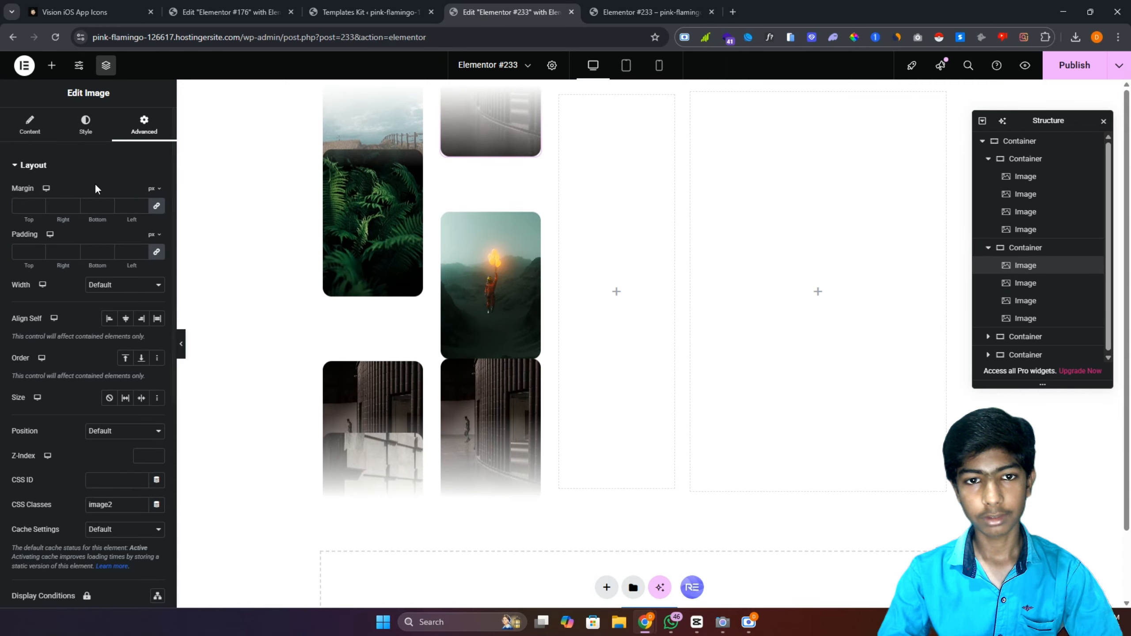
{"action": "left_click", "coordinate": [32, 126]}
{"action": "left_click", "coordinate": [98, 225]}
{"action": "left_click", "coordinate": [618, 208]}
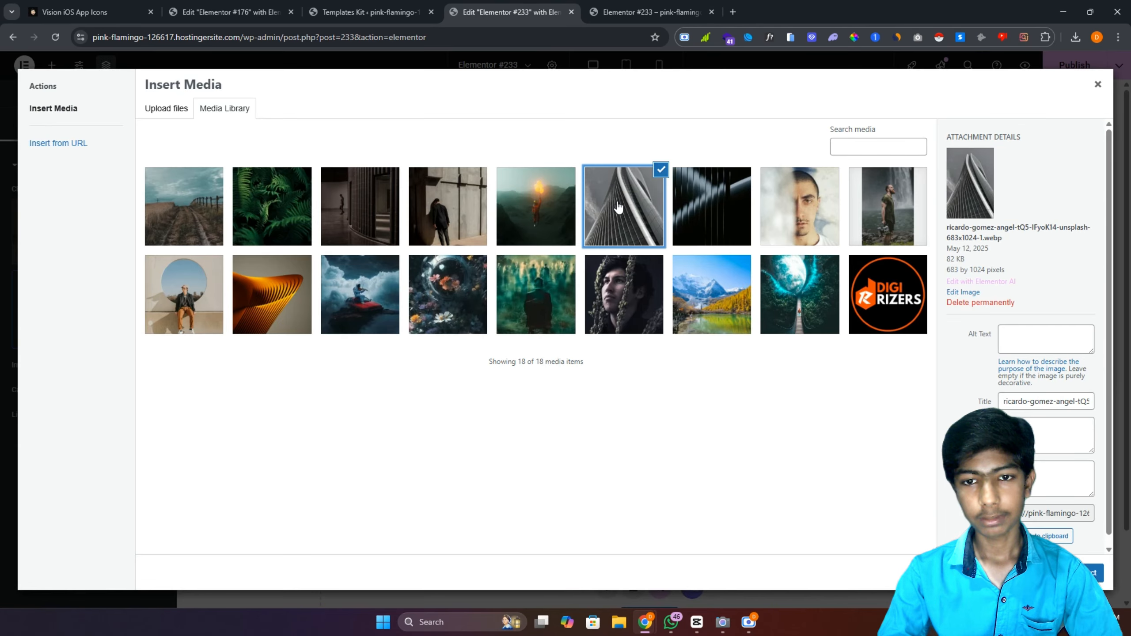
{"action": "left_click", "coordinate": [1093, 573]}
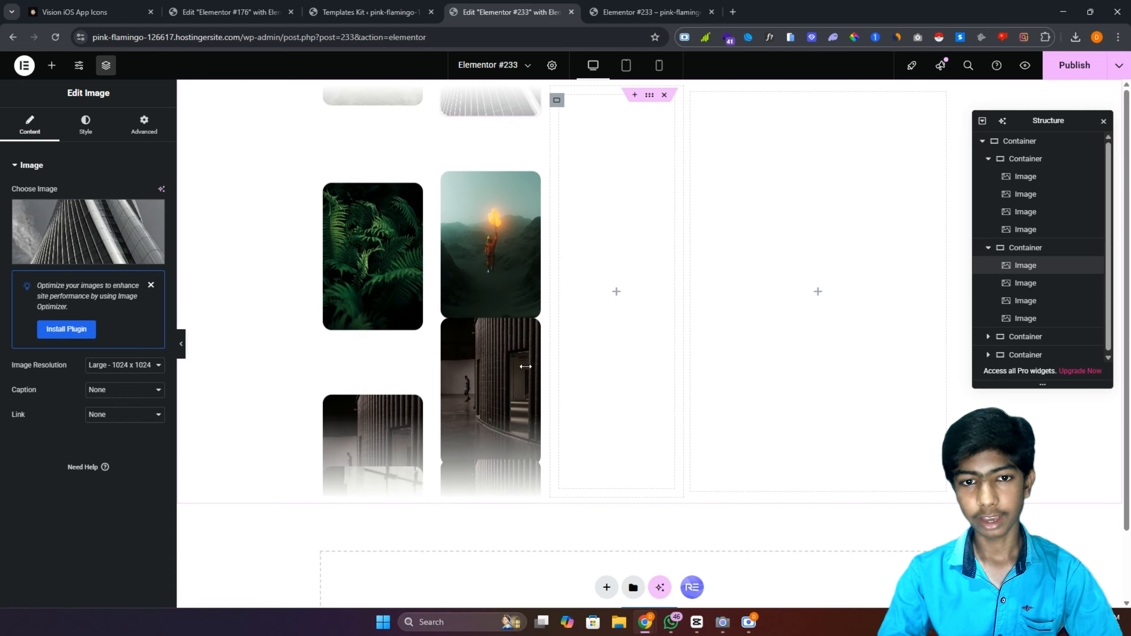
Replace the second column's third image with the dark light-streak photo and its fourth with the close-up face portrait.
{"action": "left_click", "coordinate": [477, 340]}
{"action": "left_click", "coordinate": [58, 231]}
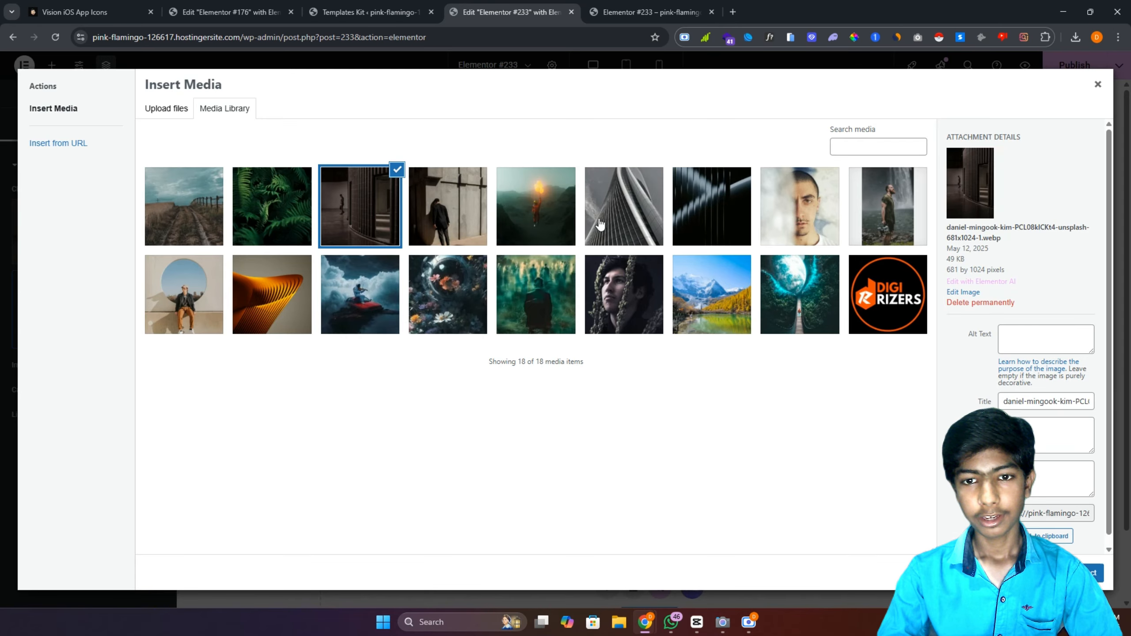
{"action": "left_click", "coordinate": [713, 214]}
{"action": "left_click", "coordinate": [1093, 573]}
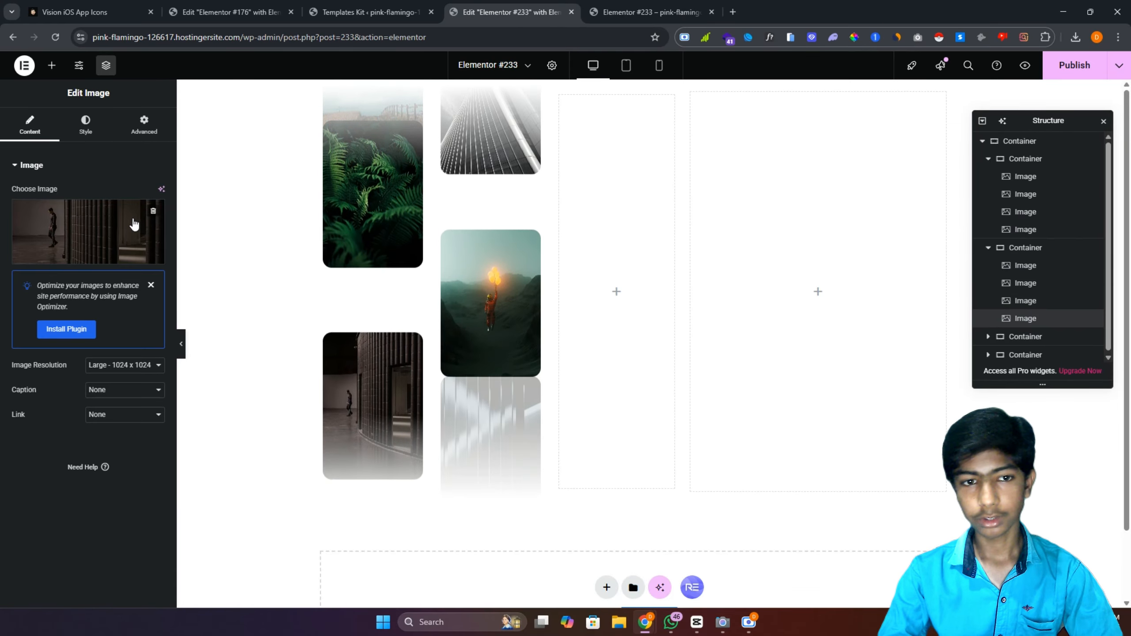
{"action": "left_click", "coordinate": [139, 222]}
{"action": "left_click", "coordinate": [800, 206]}
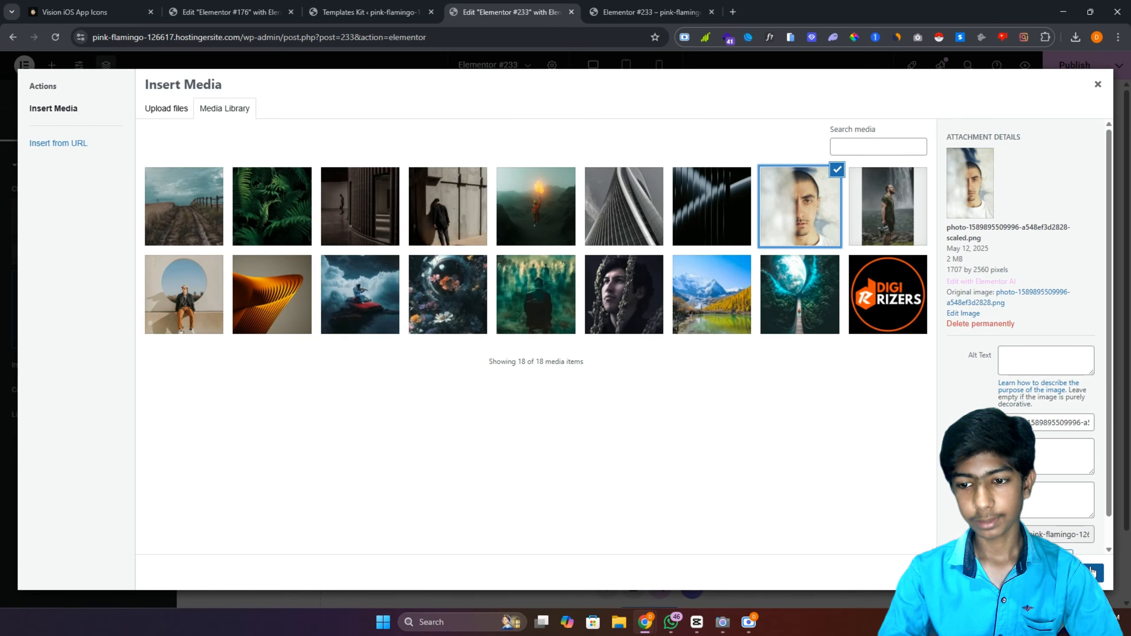
{"action": "left_click", "coordinate": [1092, 573]}
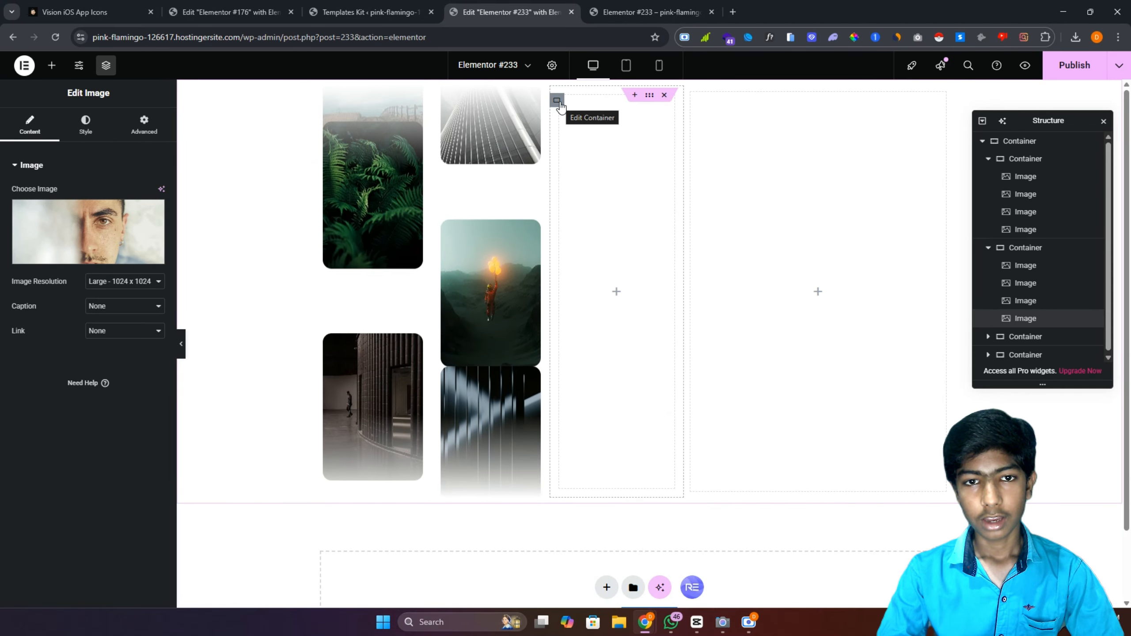
Paste the .image3 and #column3 looping code into the third column's Royal Addons custom CSS.
{"action": "left_click", "coordinate": [558, 101]}
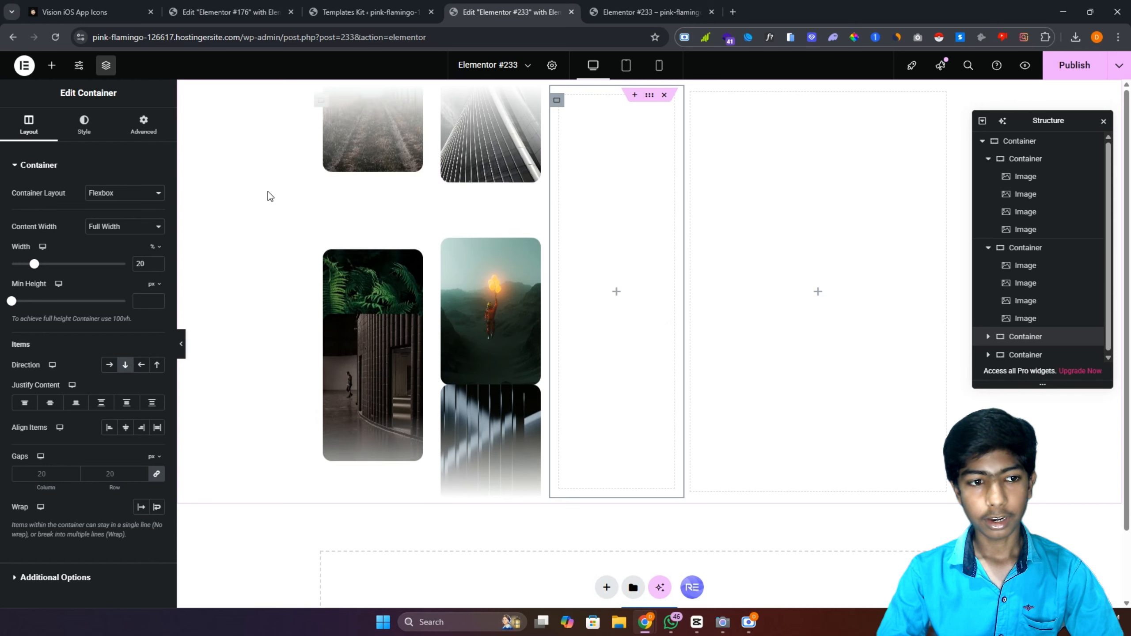
{"action": "left_click", "coordinate": [144, 124]}
{"action": "scroll", "coordinate": [42, 380], "scroll_direction": "down", "scroll_amount": 5}
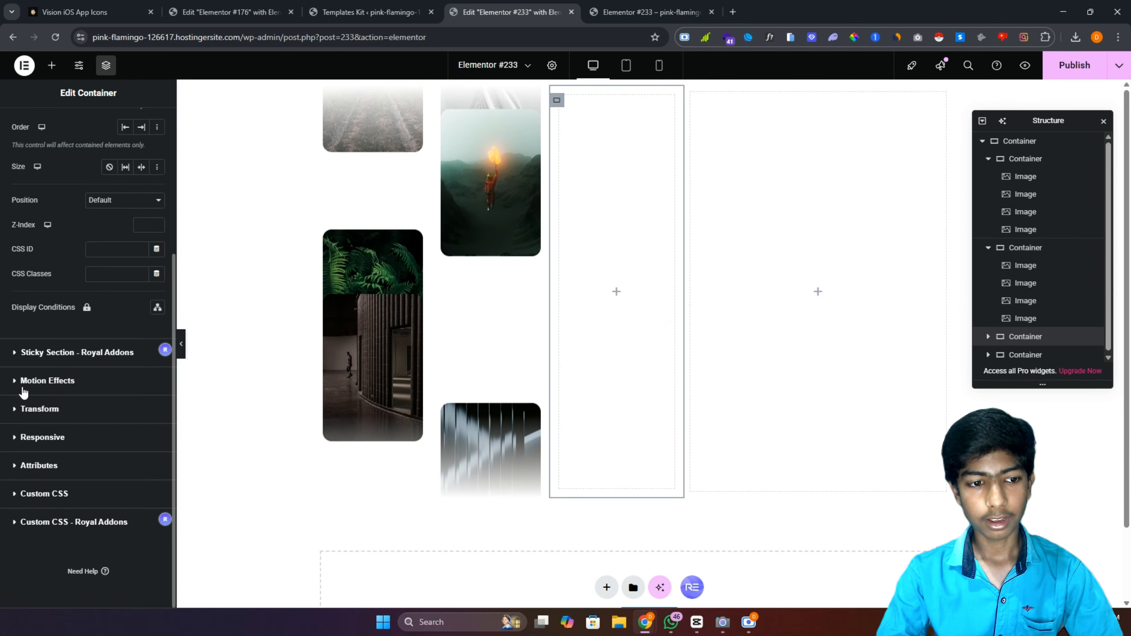
{"action": "scroll", "coordinate": [54, 445], "scroll_direction": "up", "scroll_amount": 3}
{"action": "scroll", "coordinate": [56, 487], "scroll_direction": "down", "scroll_amount": 3}
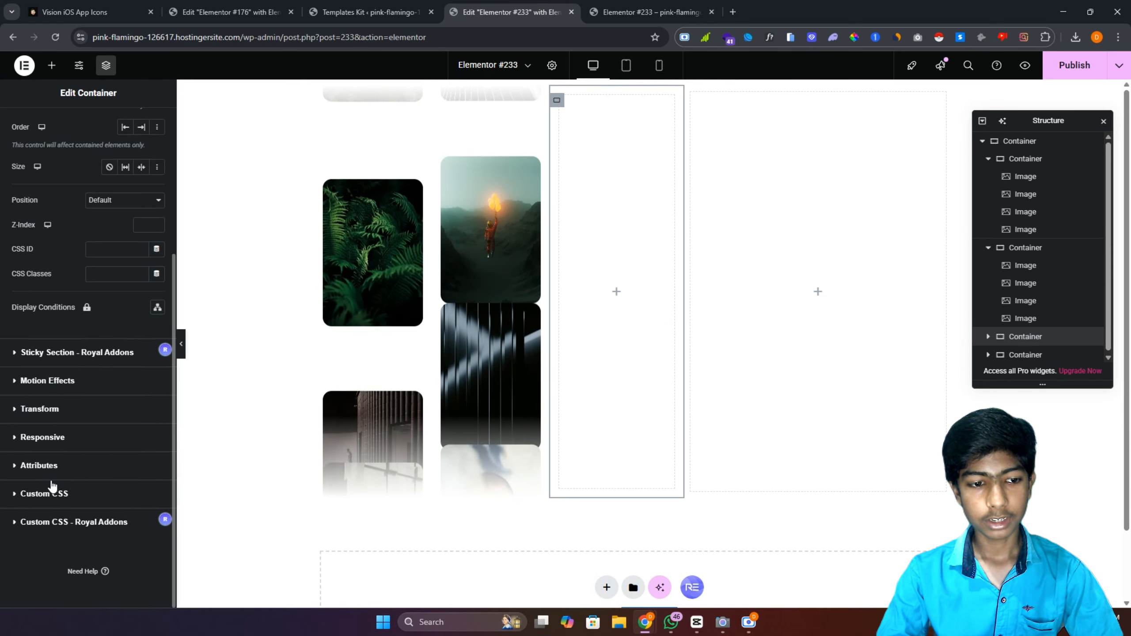
{"action": "left_click", "coordinate": [49, 522]}
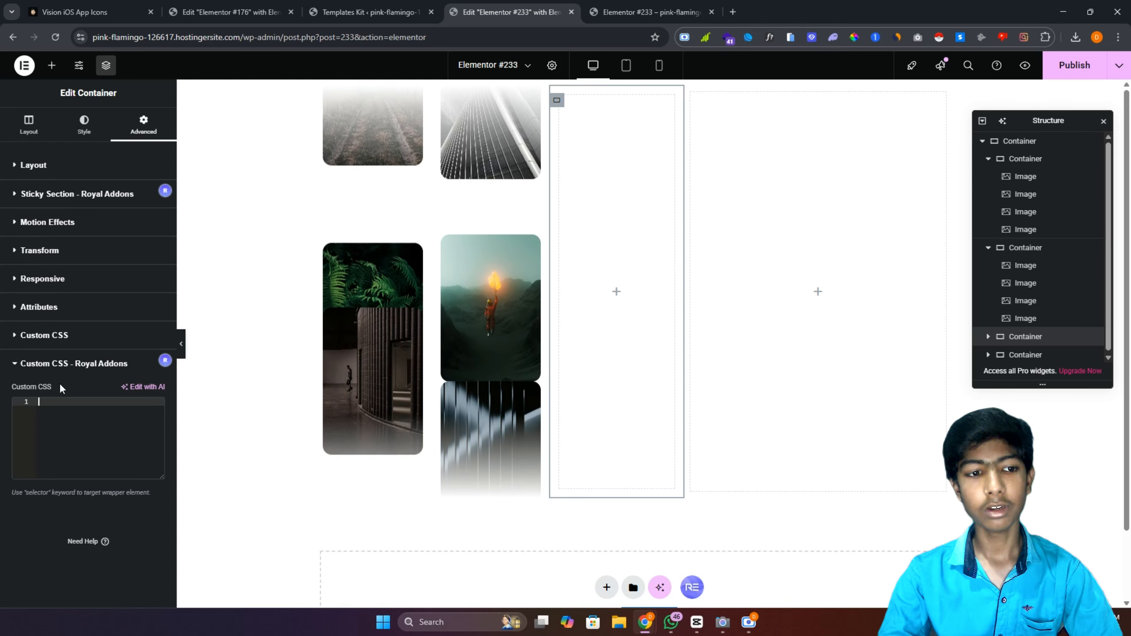
{"action": "key", "text": "ctrl+v"}
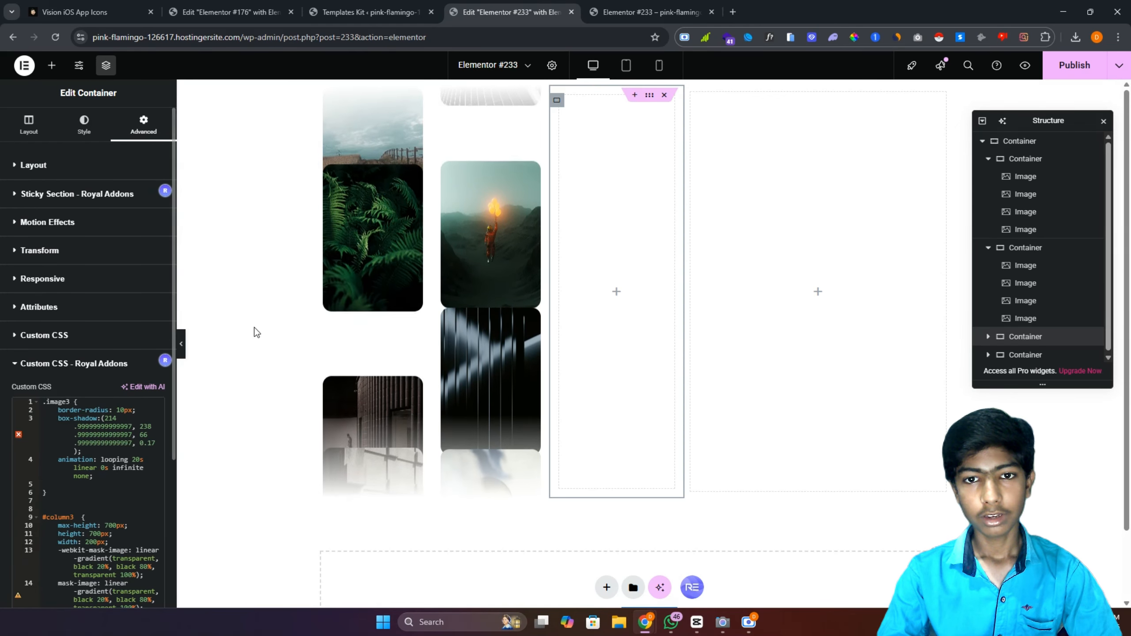
Duplicate the glowing-torch image in the second column and move the copy into the empty third column.
{"action": "right_click", "coordinate": [483, 255]}
{"action": "left_click", "coordinate": [503, 293]}
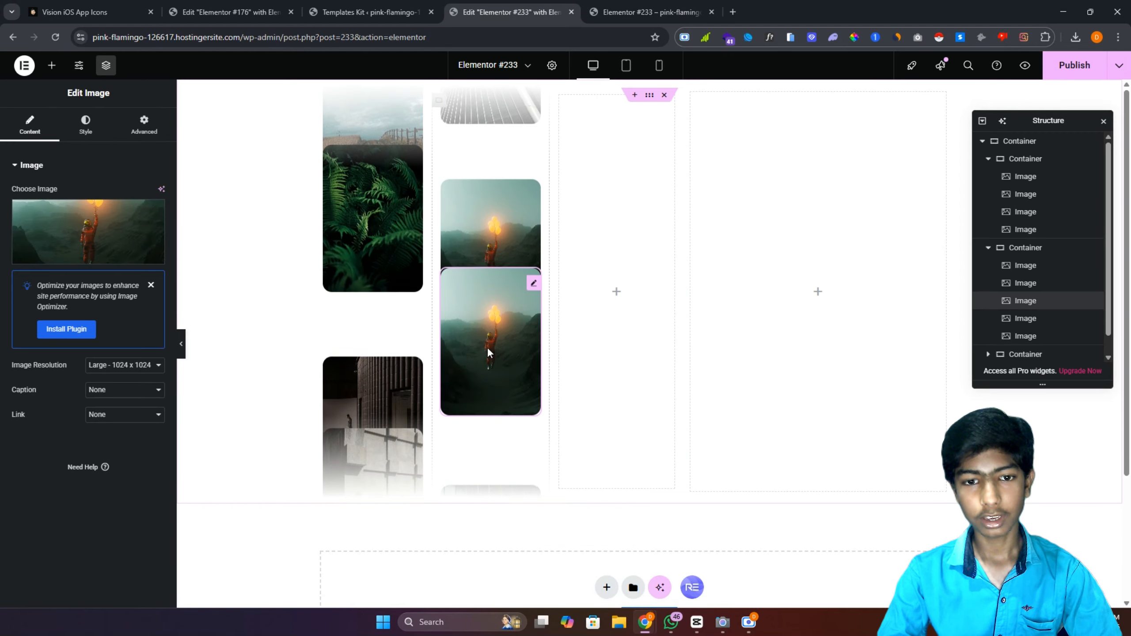
{"action": "left_click_drag", "start_coordinate": [487, 347], "coordinate": [615, 232]}
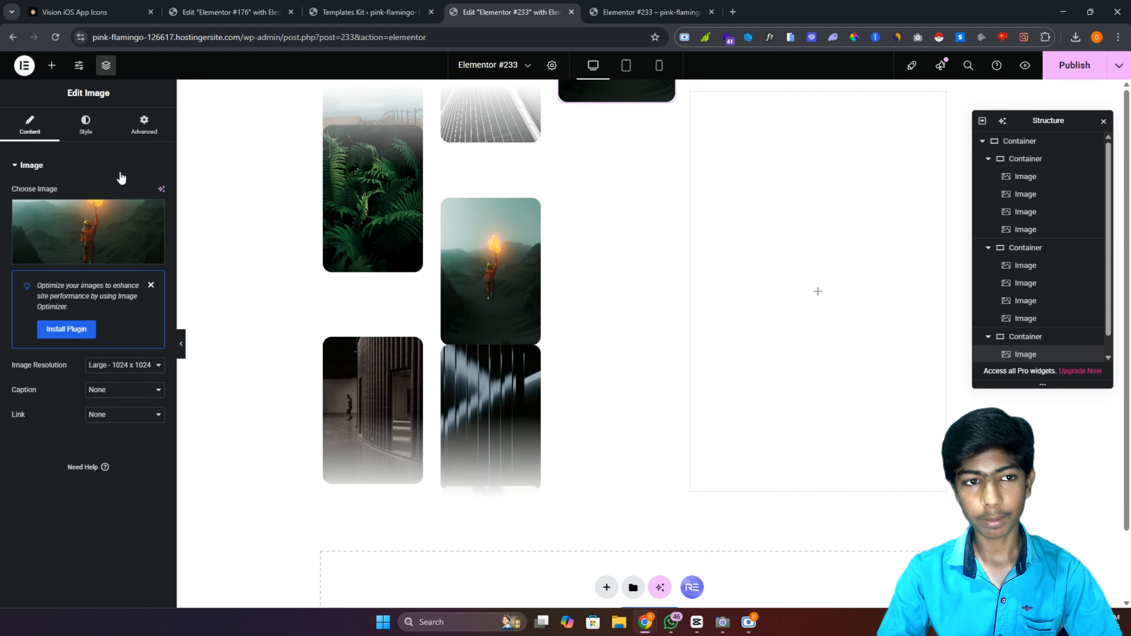
Change the CSS class of the third column's torch image to image3.
{"action": "left_click", "coordinate": [144, 125]}
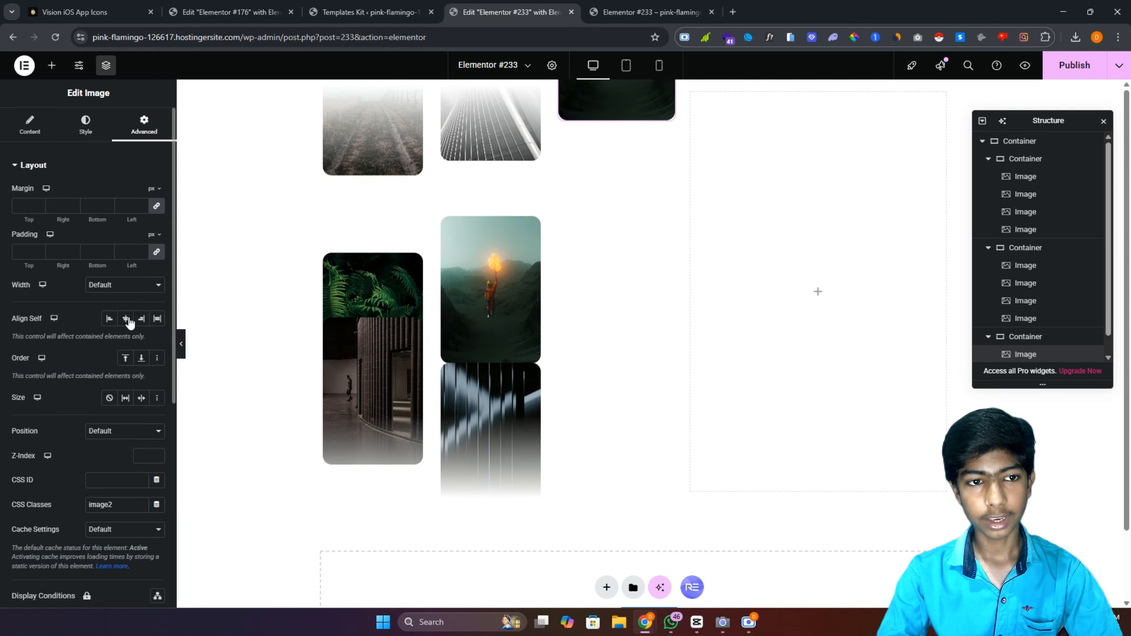
{"action": "scroll", "coordinate": [90, 351], "scroll_direction": "down", "scroll_amount": 5}
{"action": "left_click", "coordinate": [129, 270]}
{"action": "key", "text": "BackSpace"}
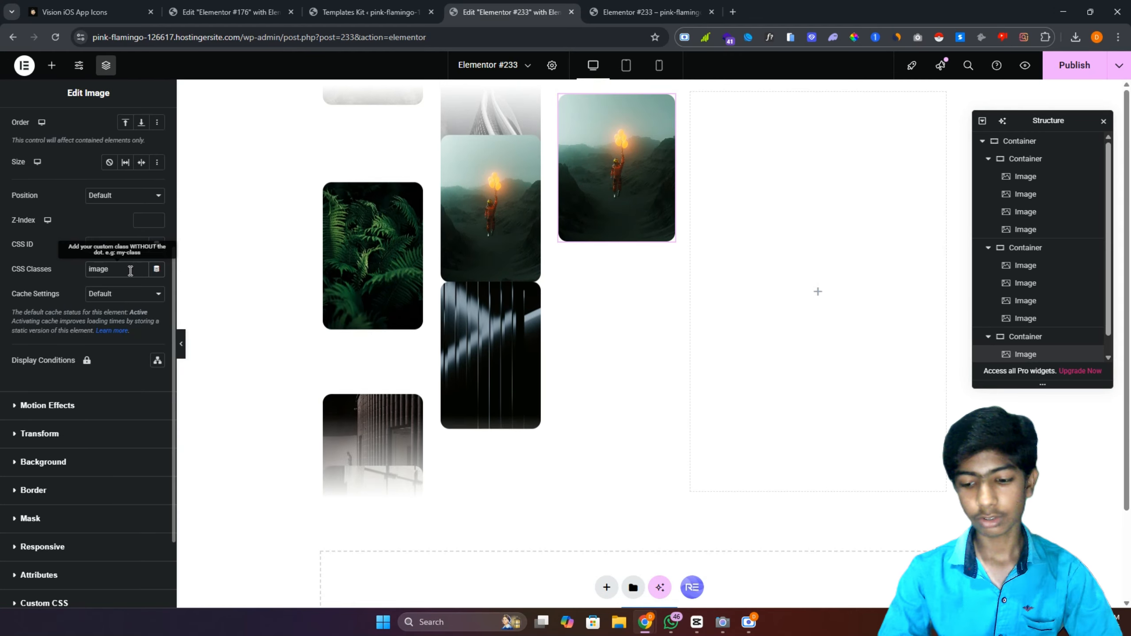
{"action": "type", "text": "3"}
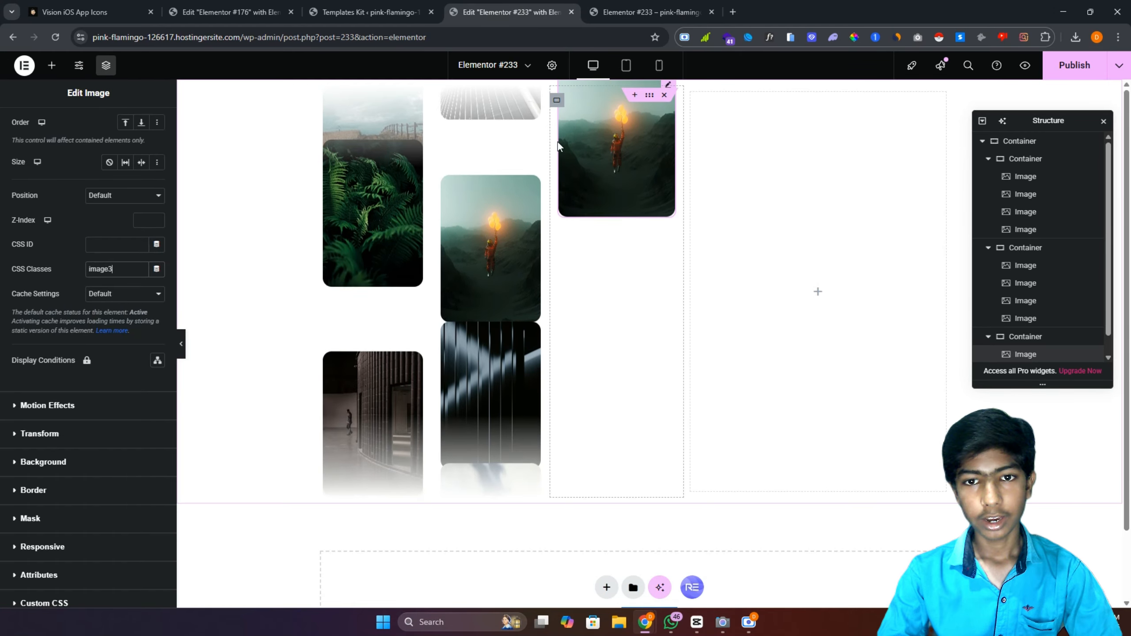
Set the third column's CSS ID to column3, matching the selector in its Royal Addons custom CSS.
{"action": "left_click", "coordinate": [557, 101]}
{"action": "scroll", "coordinate": [45, 445], "scroll_direction": "down", "scroll_amount": 10}
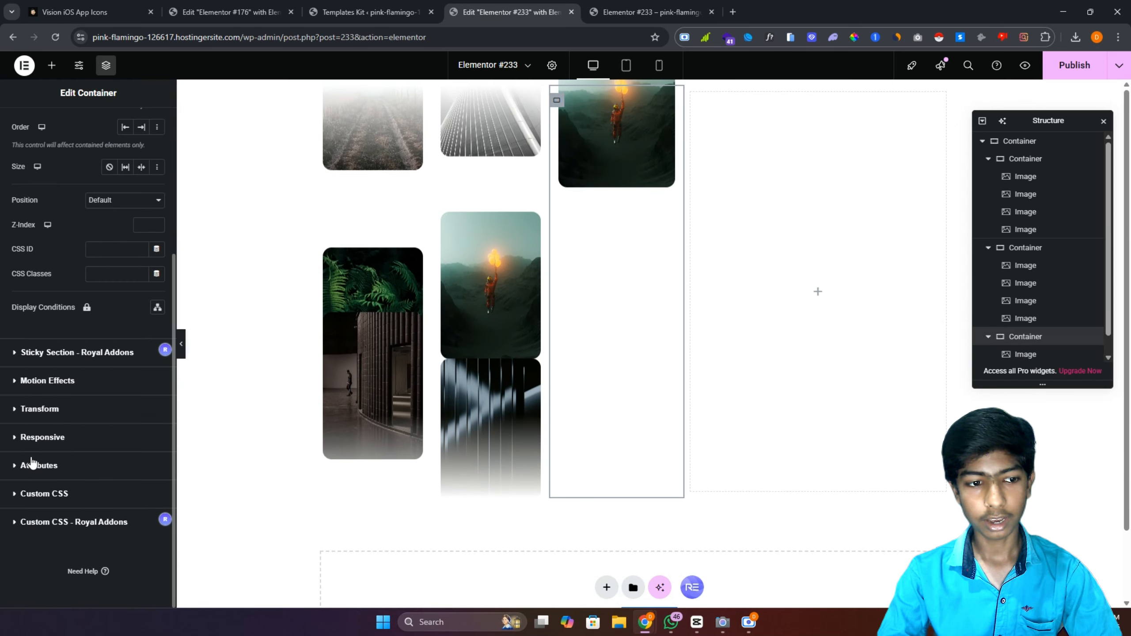
{"action": "left_click", "coordinate": [46, 521]}
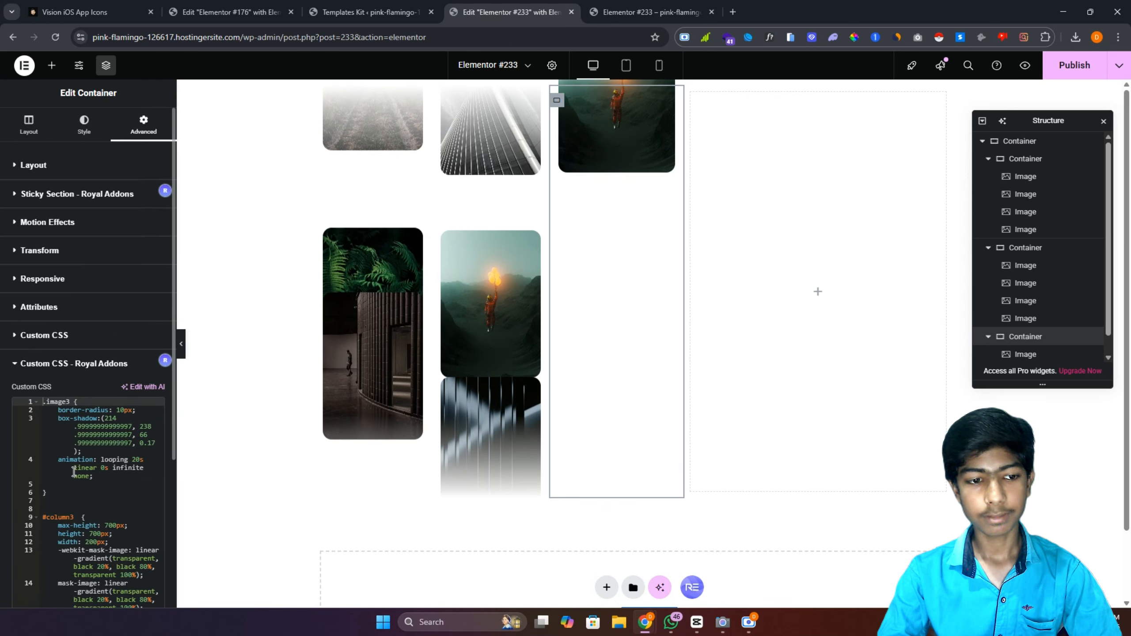
{"action": "left_click", "coordinate": [47, 518]}
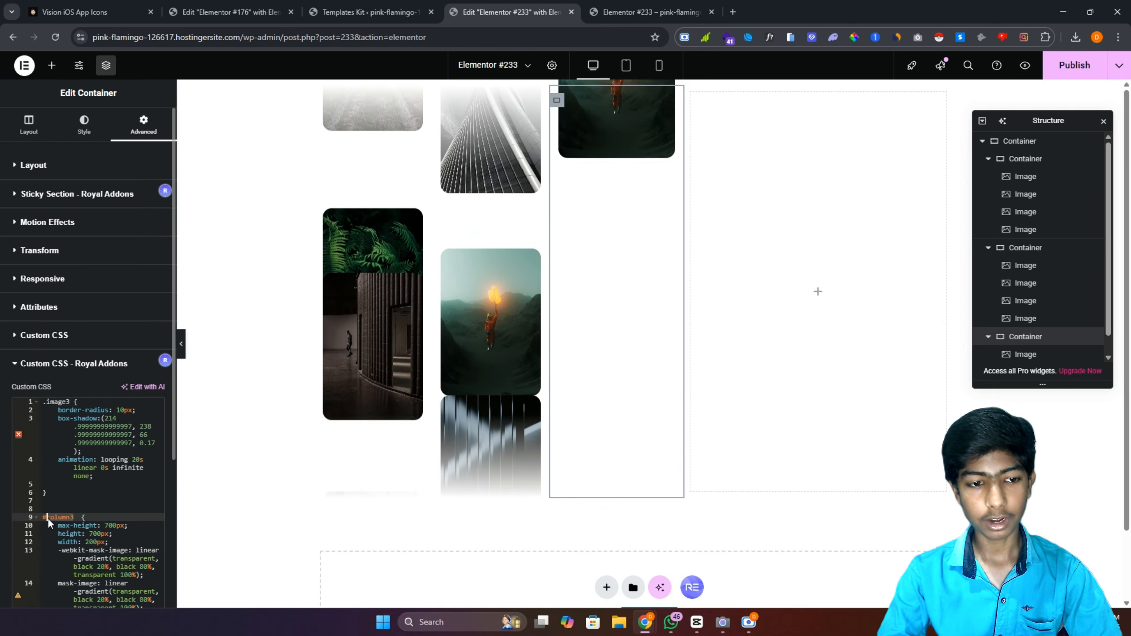
{"action": "left_click", "coordinate": [68, 172]}
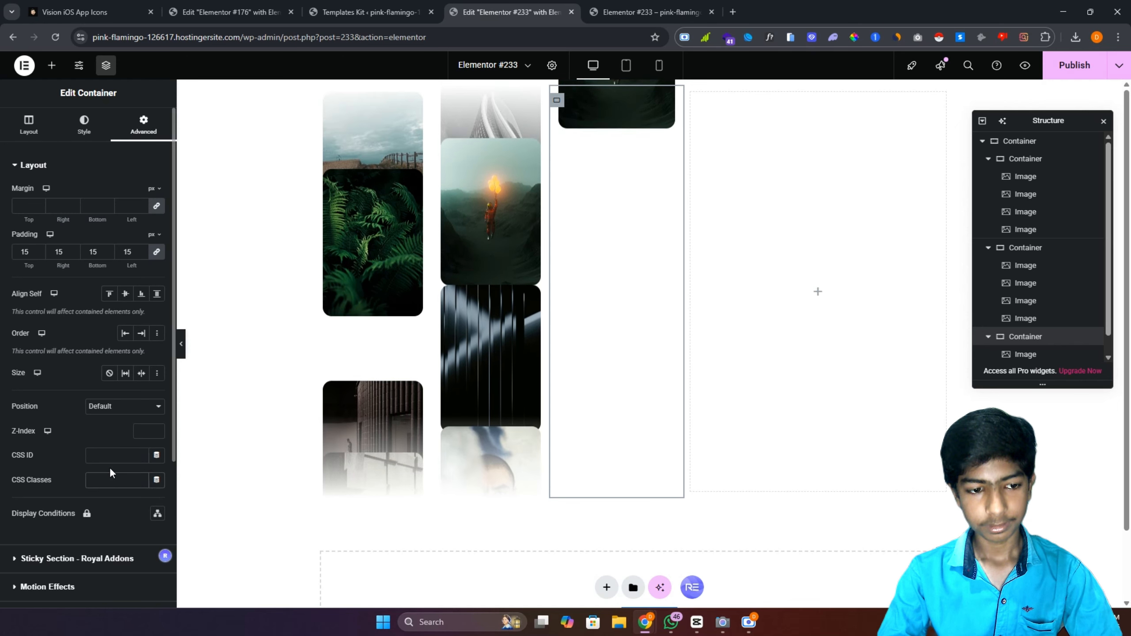
{"action": "left_click", "coordinate": [99, 455]}
{"action": "type", "text": "column3"}
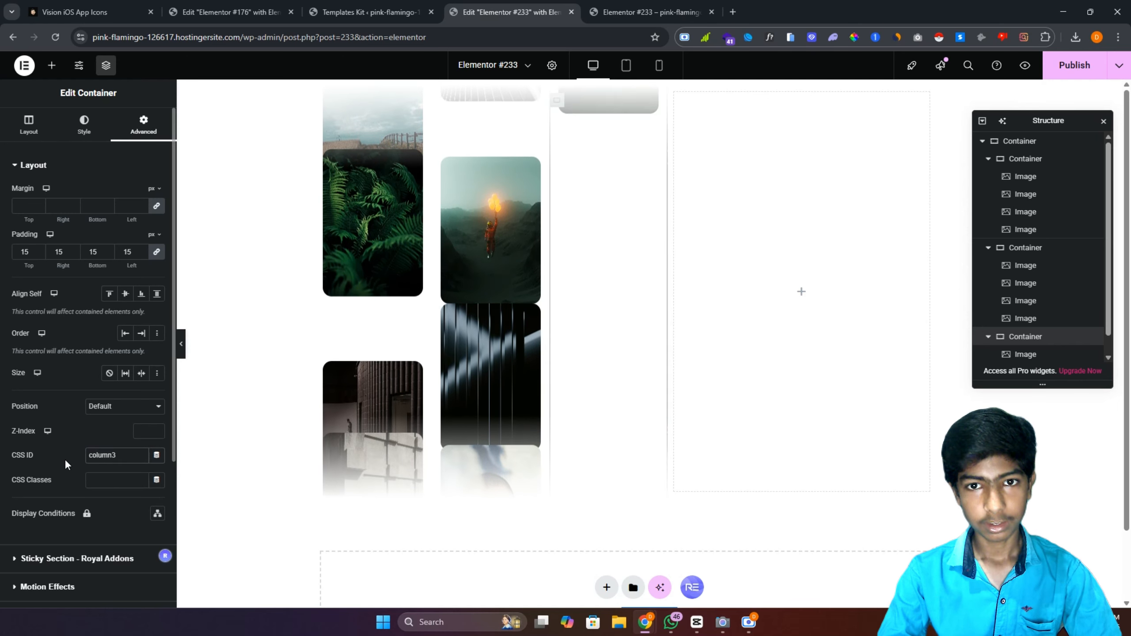
Duplicate the torch image in the third column three times so the column holds four images.
{"action": "right_click", "coordinate": [1019, 355]}
{"action": "left_click", "coordinate": [1026, 369]}
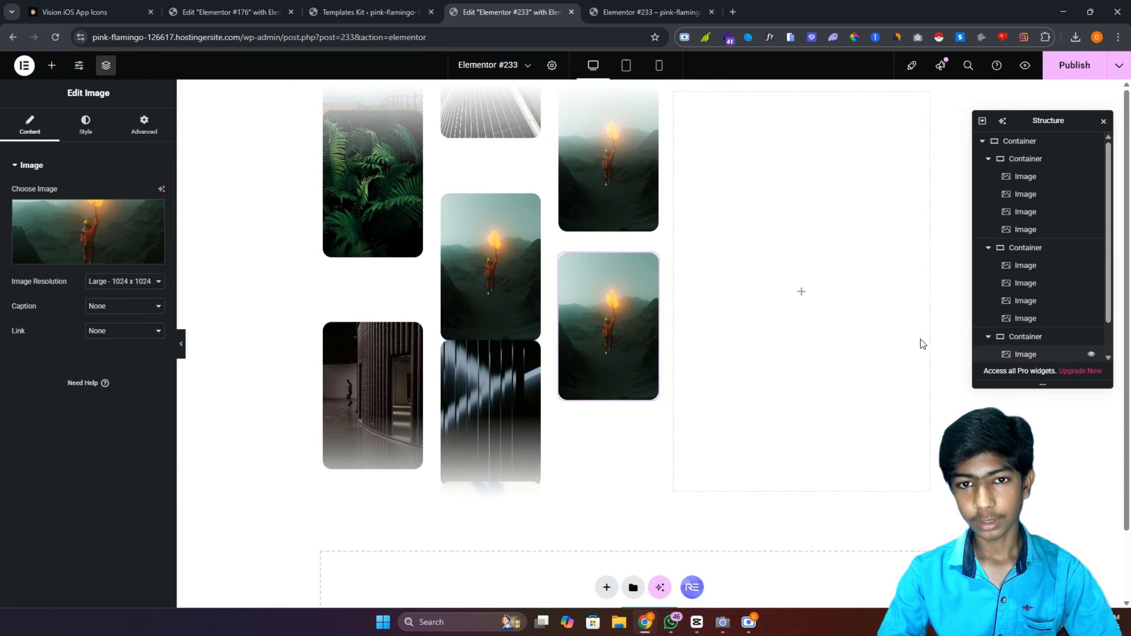
{"action": "right_click", "coordinate": [594, 307]}
{"action": "left_click", "coordinate": [620, 352]}
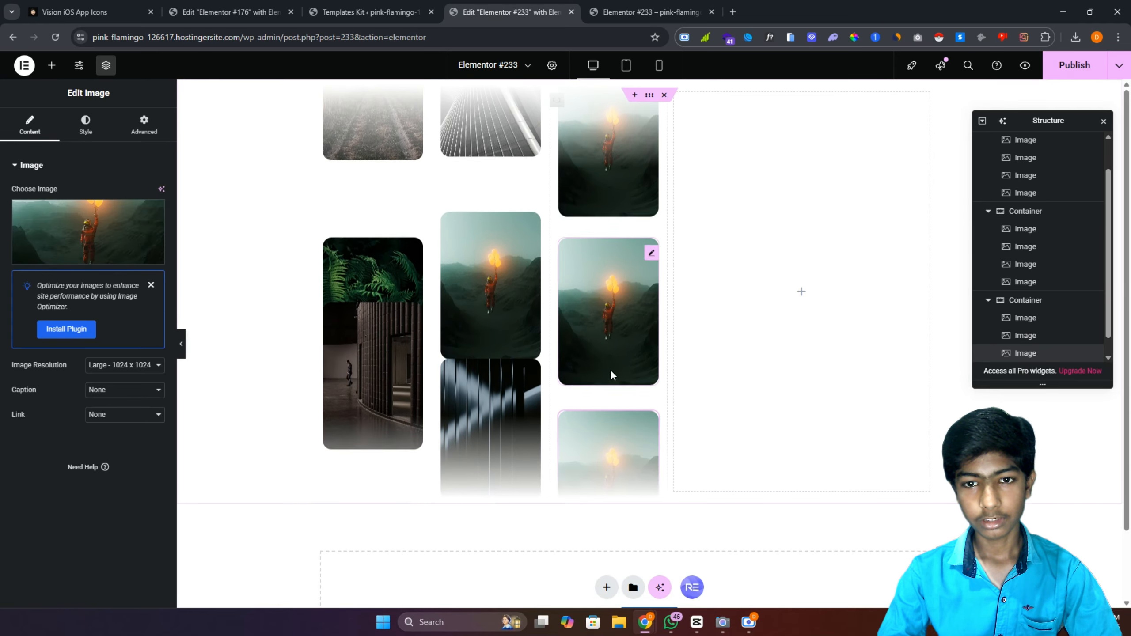
{"action": "right_click", "coordinate": [601, 413]}
{"action": "left_click", "coordinate": [631, 365]}
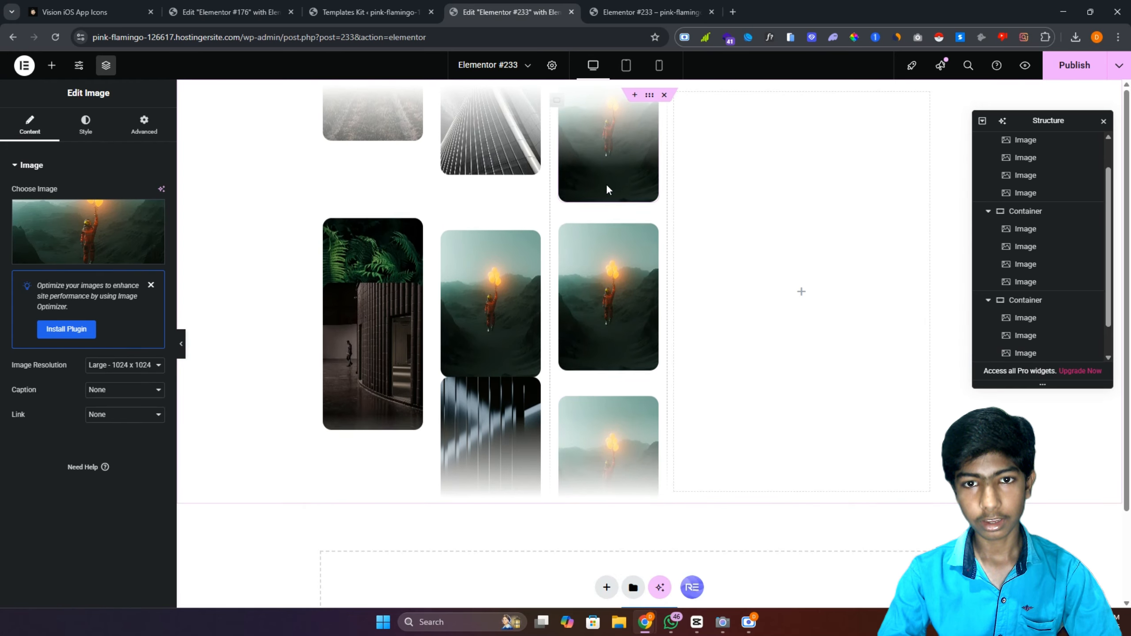
Replace the first image in the third column with the media library photo of the man standing by a waterfall.
{"action": "left_click", "coordinate": [605, 178]}
{"action": "left_click", "coordinate": [30, 129]}
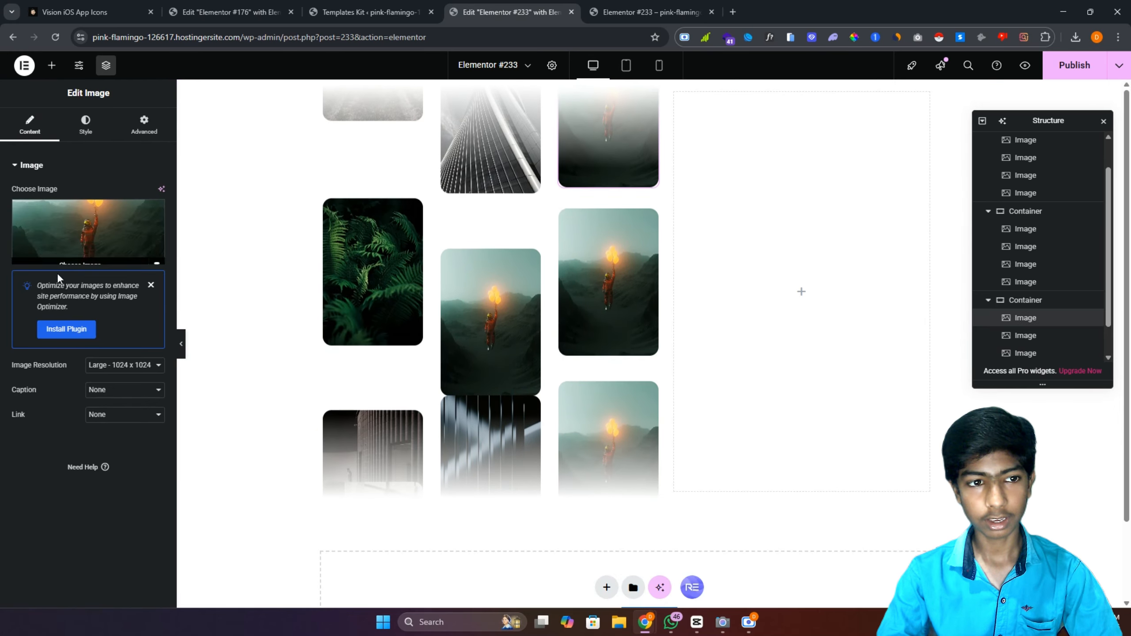
{"action": "left_click", "coordinate": [58, 261]}
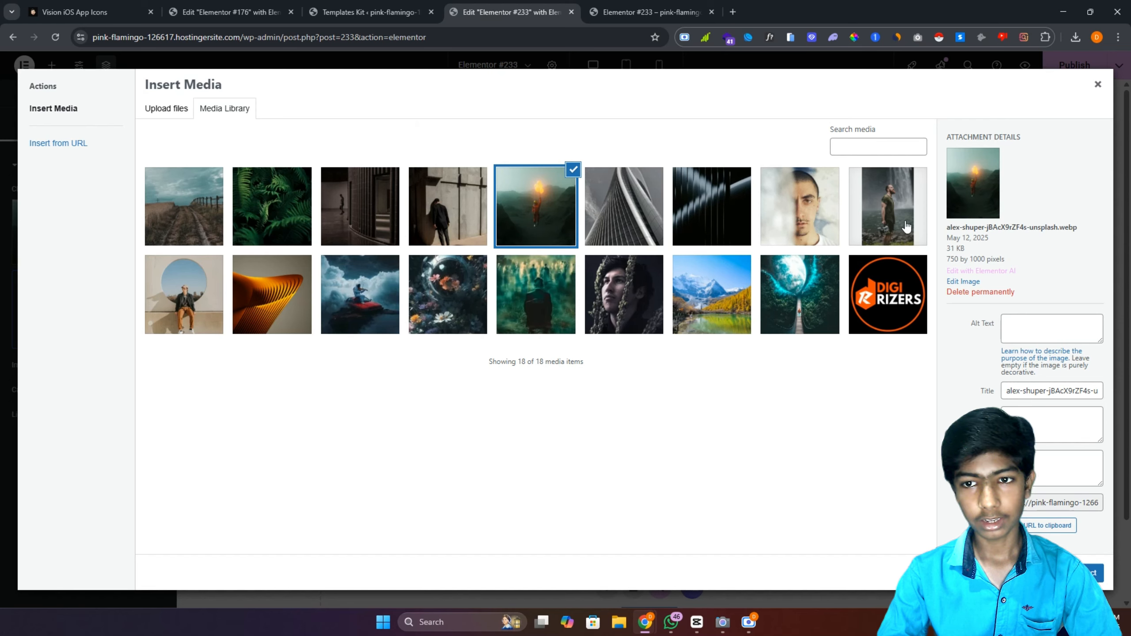
{"action": "left_click", "coordinate": [876, 208]}
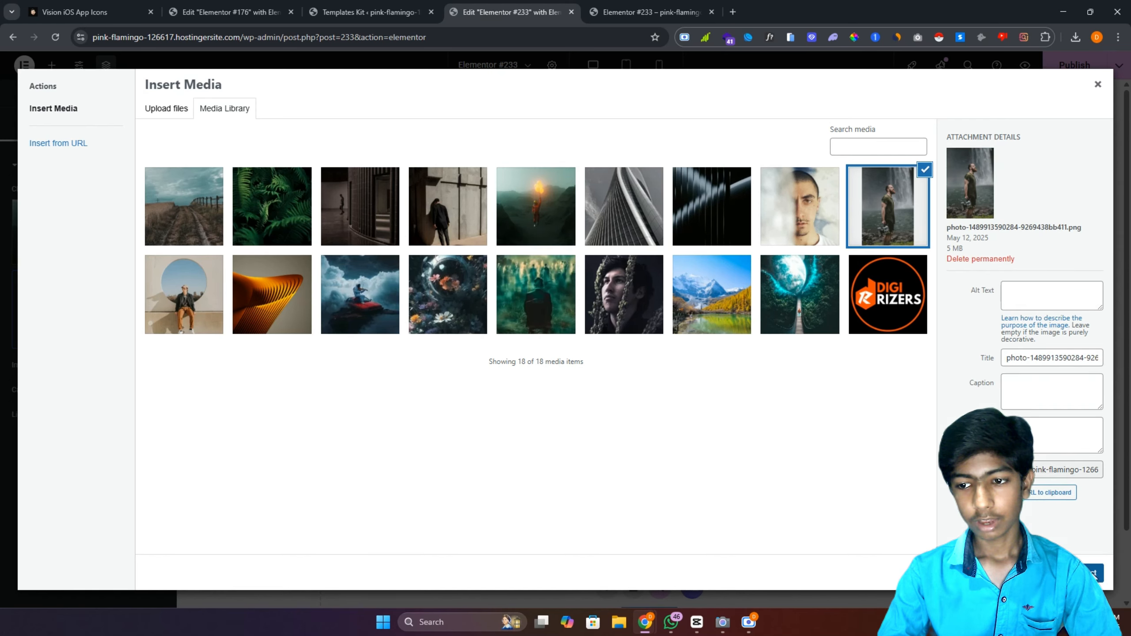
{"action": "left_click", "coordinate": [1094, 574]}
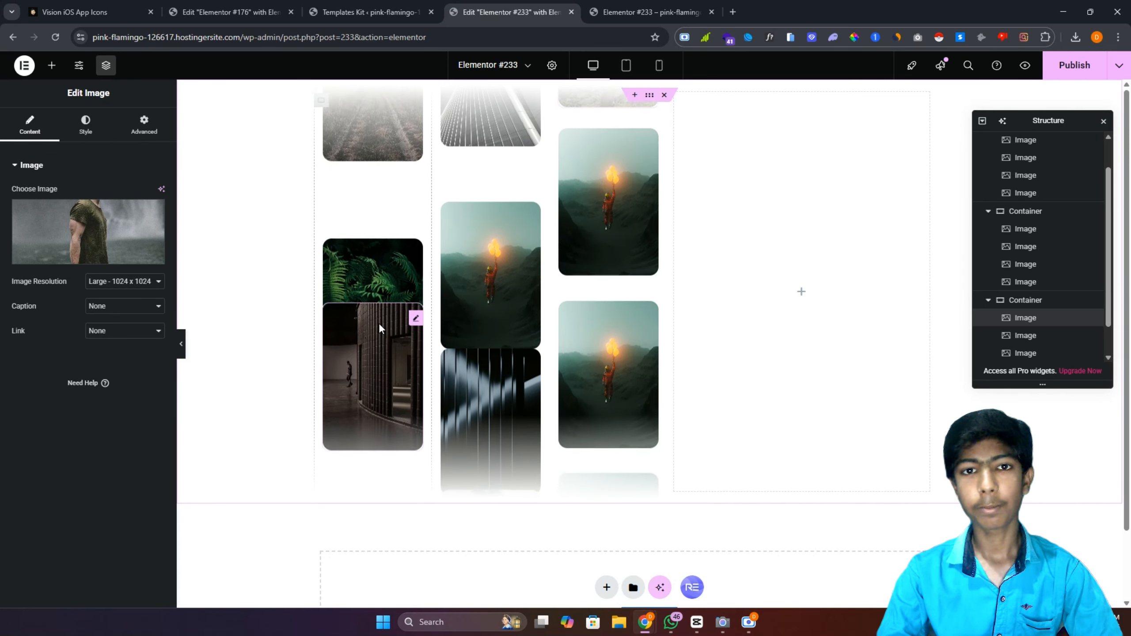
Replace the second torch image in the third column with the photo of the man seated before a round opening.
{"action": "left_click", "coordinate": [597, 198]}
{"action": "left_click", "coordinate": [111, 238]}
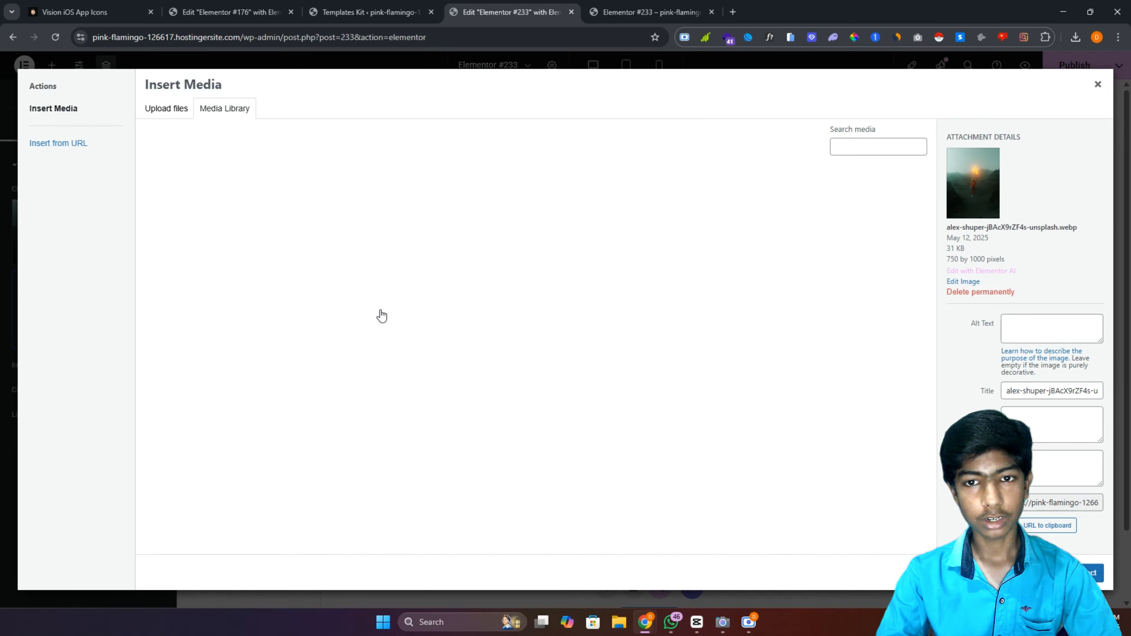
{"action": "left_click", "coordinate": [156, 314]}
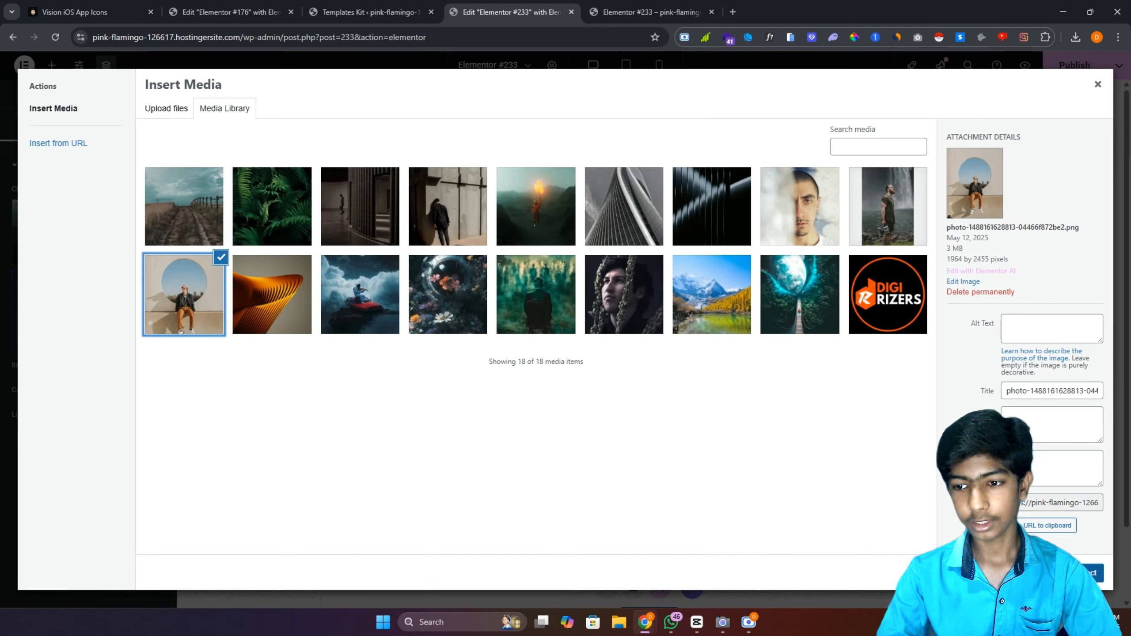
{"action": "left_click", "coordinate": [1092, 574]}
Replace the third torch image in the third column with the orange wavy abstract picture from the media library.
{"action": "left_click", "coordinate": [651, 412]}
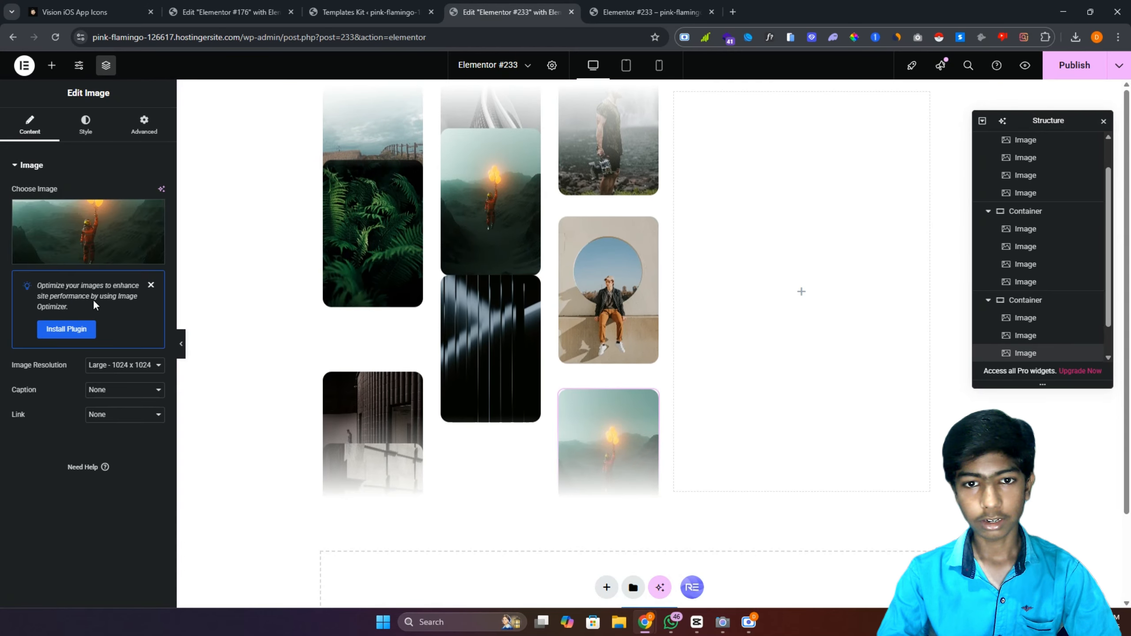
{"action": "left_click", "coordinate": [98, 223]}
{"action": "left_click", "coordinate": [271, 292]}
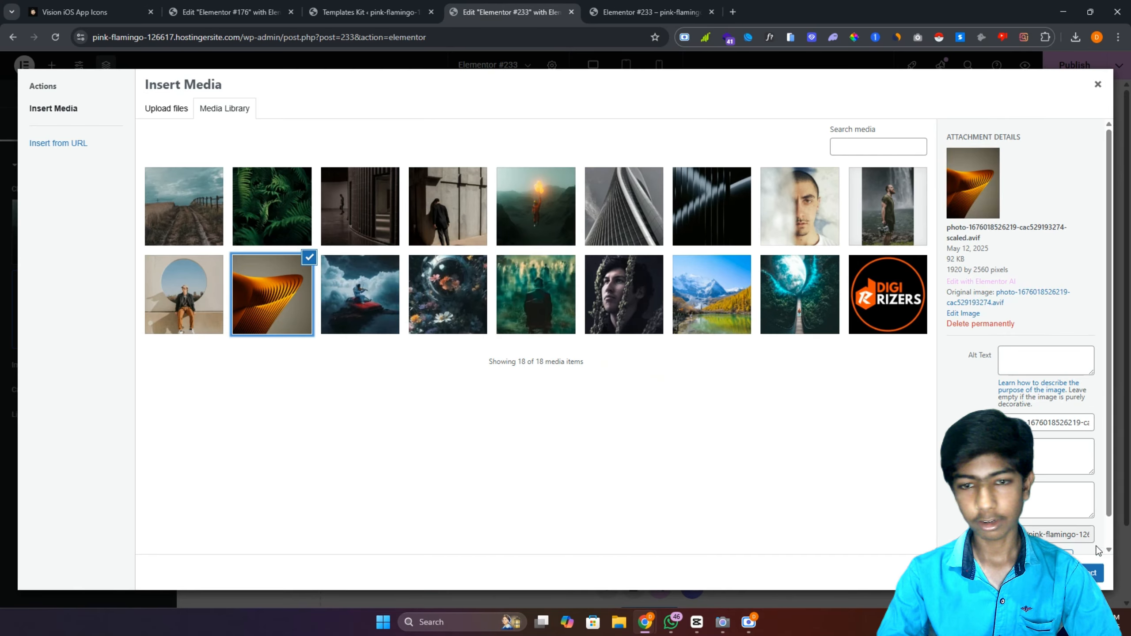
{"action": "left_click", "coordinate": [1091, 573]}
Replace the fourth torch image in the third column with download.jpeg, the moonlit cloud scene with the red boat.
{"action": "left_click", "coordinate": [1025, 335]}
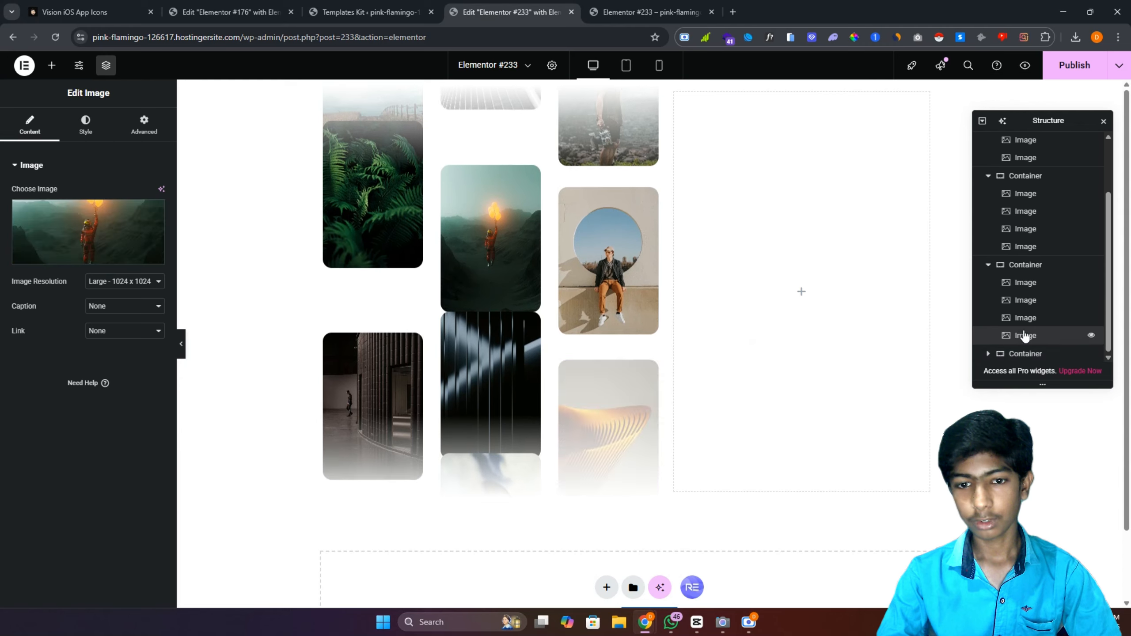
{"action": "left_click", "coordinate": [143, 241]}
{"action": "left_click", "coordinate": [360, 295]}
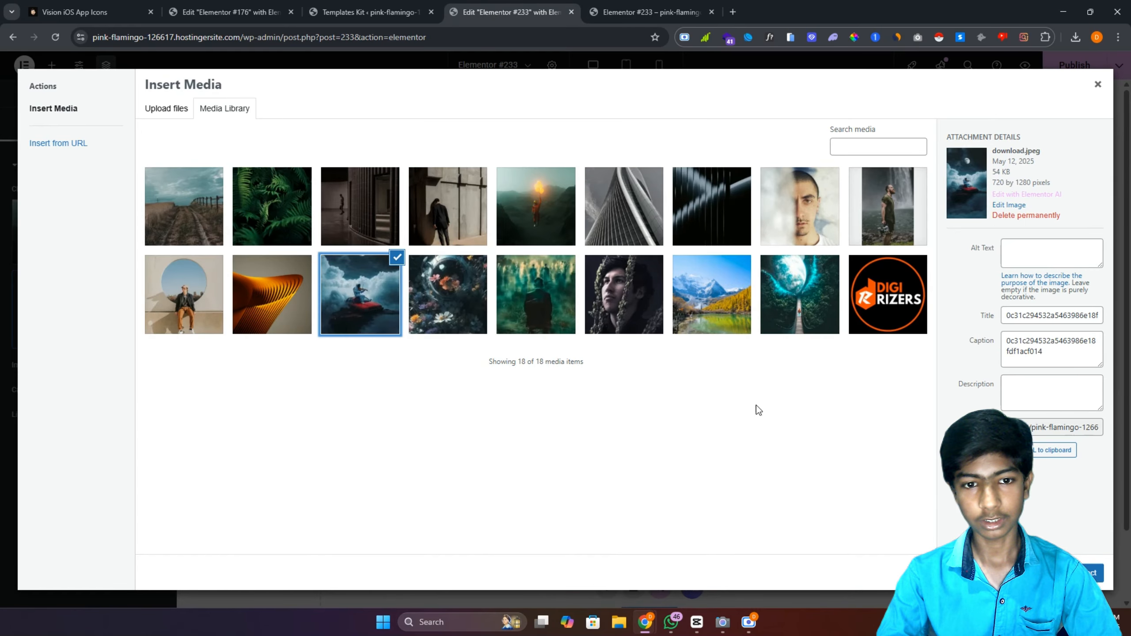
{"action": "left_click", "coordinate": [1091, 573]}
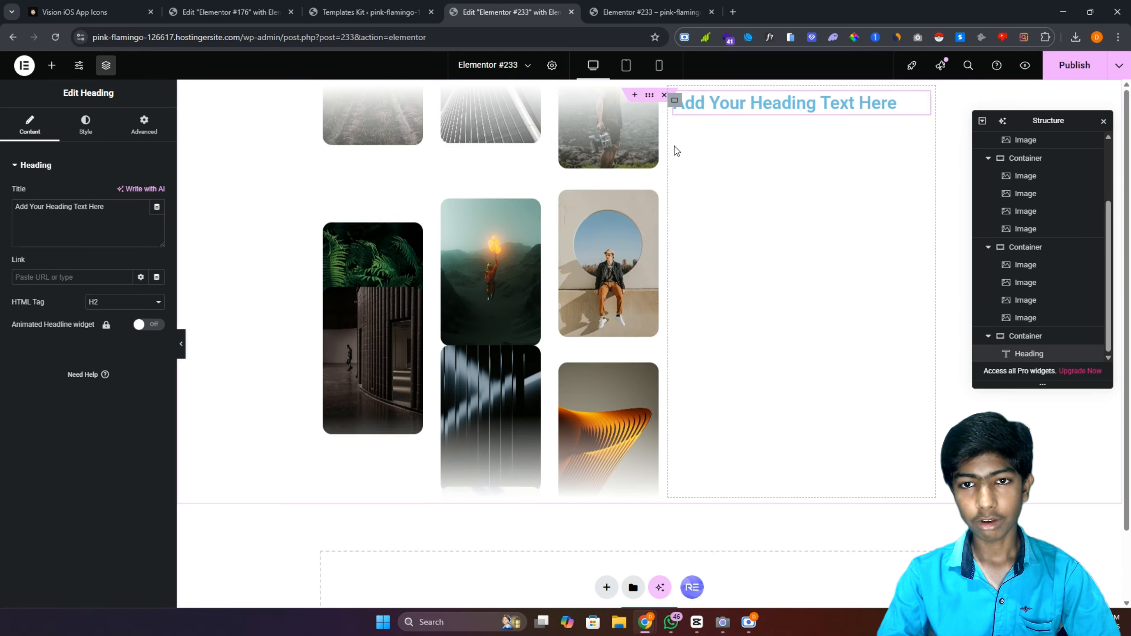
Give the outer container a Classic background with the dark colour #141414.
{"action": "left_click", "coordinate": [649, 97]}
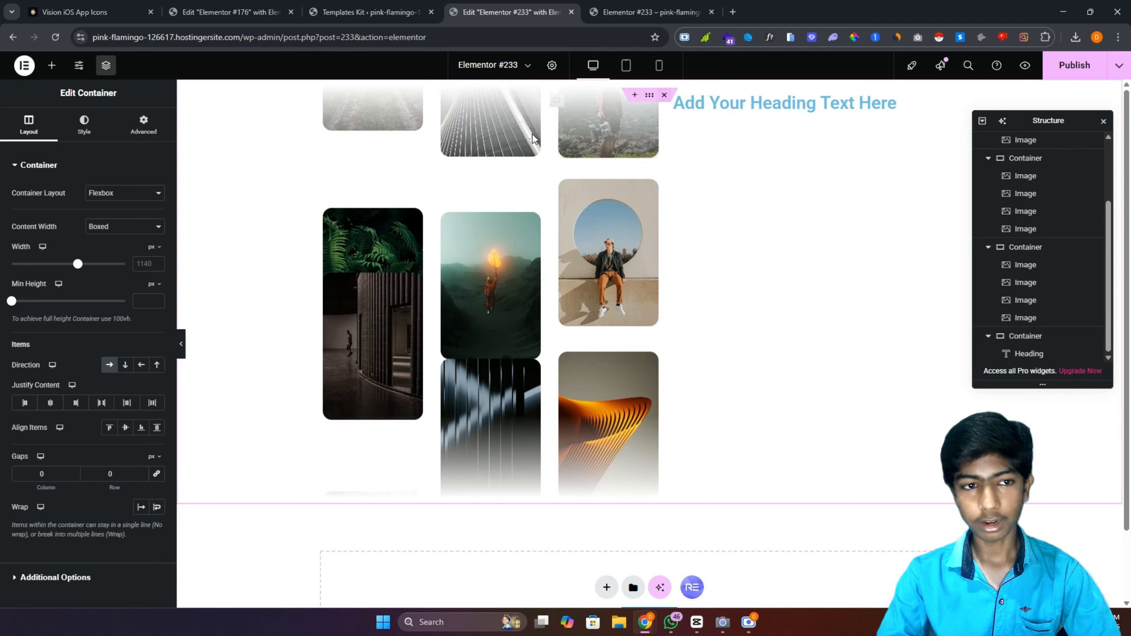
{"action": "left_click", "coordinate": [84, 124]}
{"action": "left_click", "coordinate": [109, 217]}
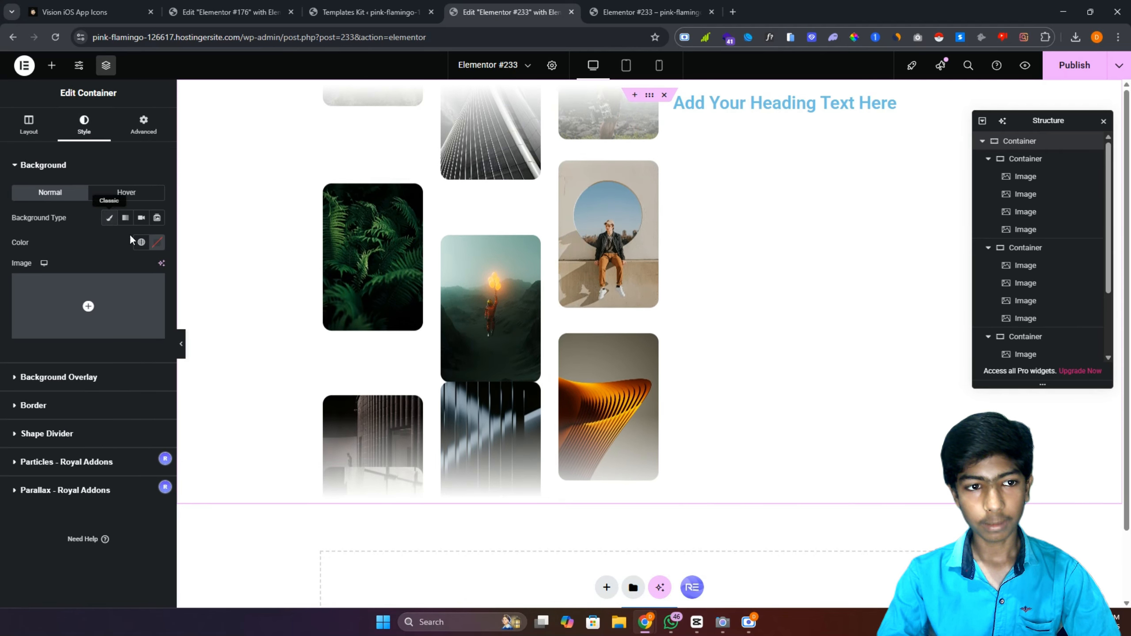
{"action": "left_click", "coordinate": [157, 242]}
{"action": "left_click_drag", "start_coordinate": [110, 373], "coordinate": [89, 371]}
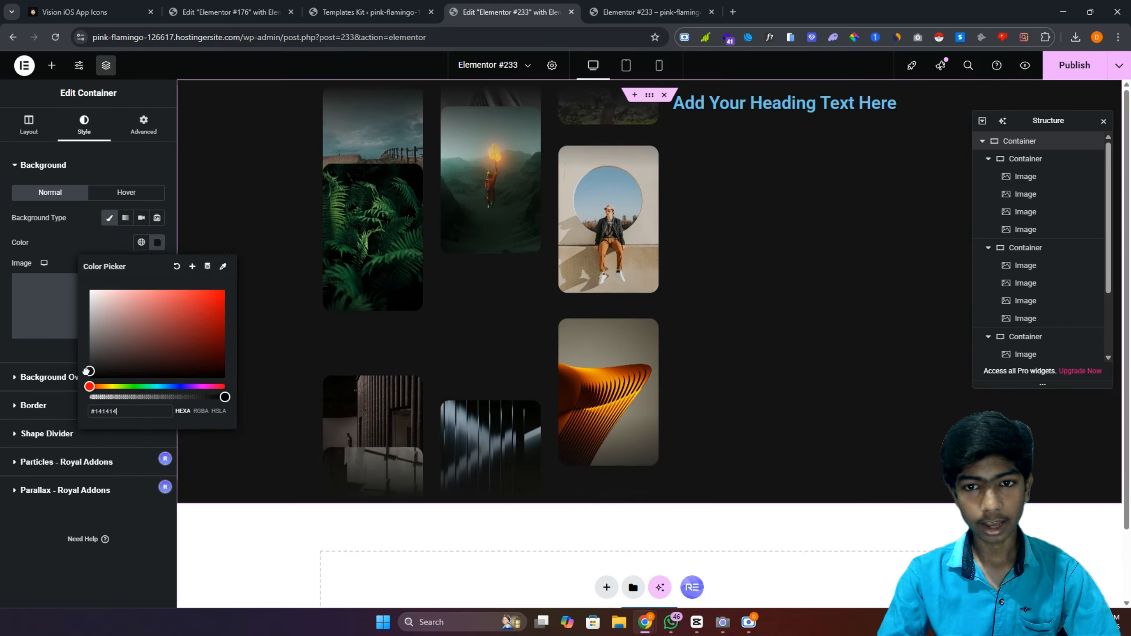
{"action": "left_click", "coordinate": [73, 240]}
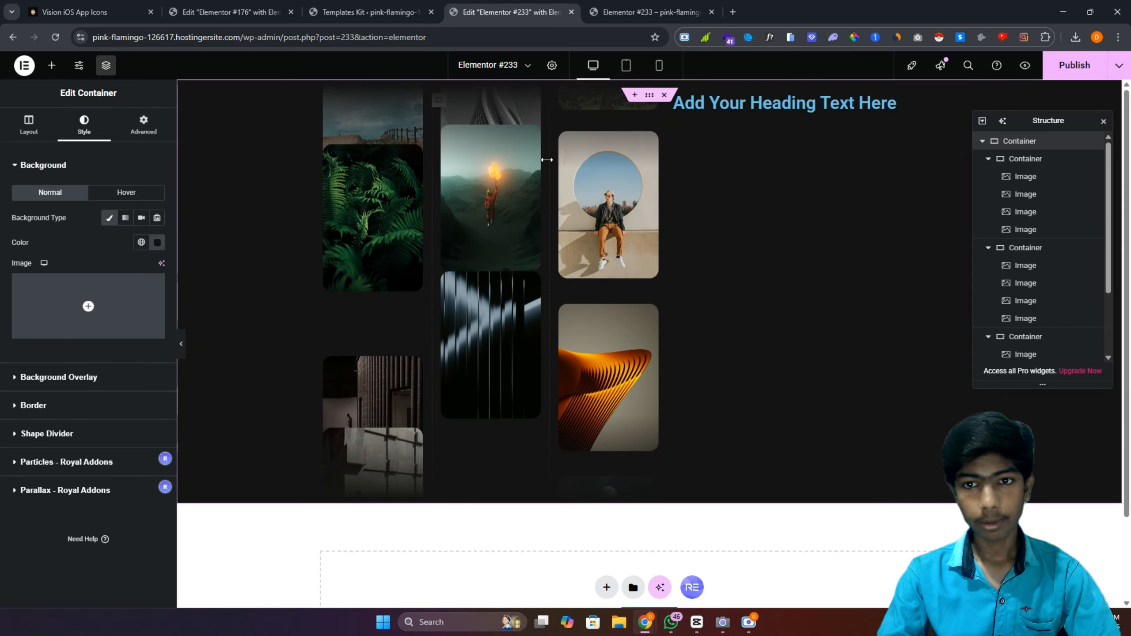
Change the fourth column's heading text to "Our Work.".
{"action": "left_click", "coordinate": [921, 111]}
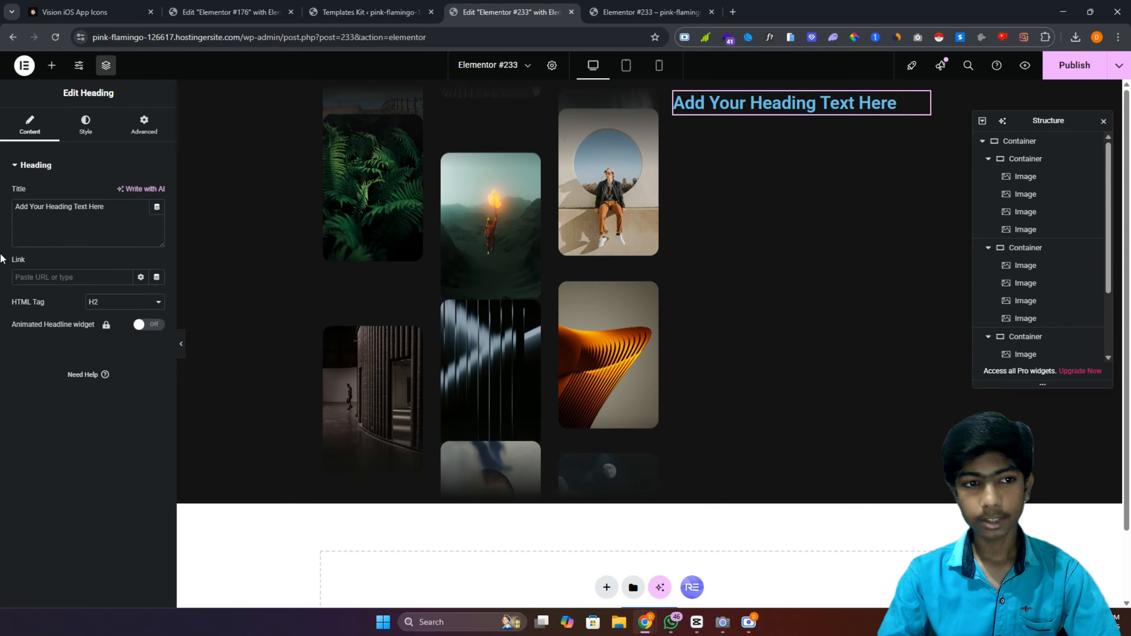
{"action": "double_click", "coordinate": [54, 205]}
{"action": "key", "text": "ctrl+a"}
{"action": "type", "text": "Our Work."}
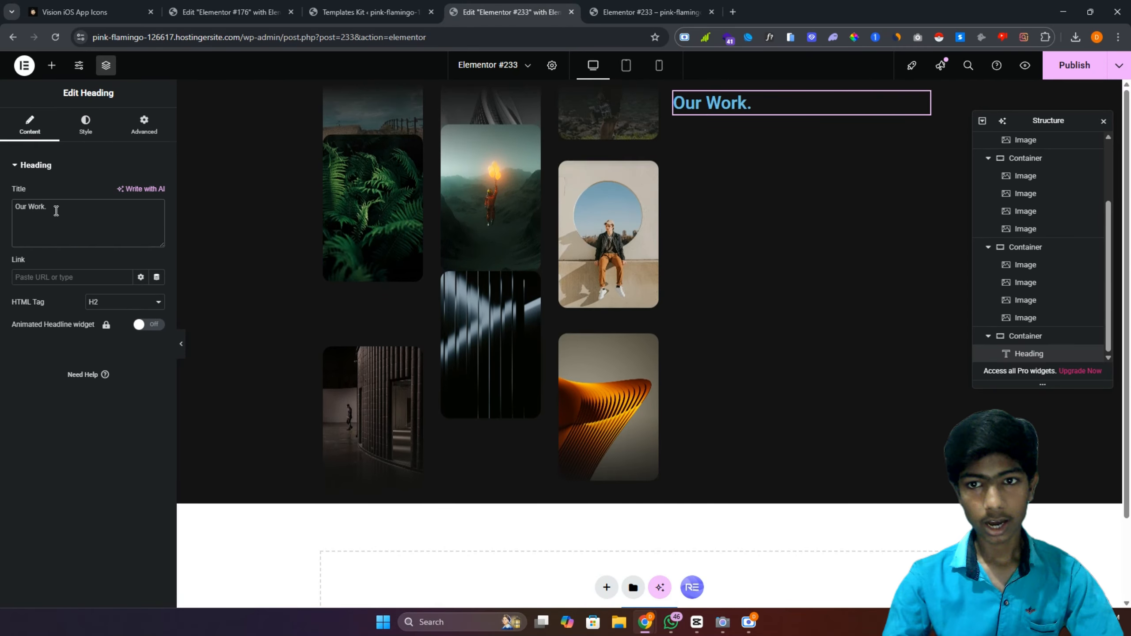
Set the heading's typography to the Inter Tight font family at a size of 77 px.
{"action": "left_click", "coordinate": [86, 125]}
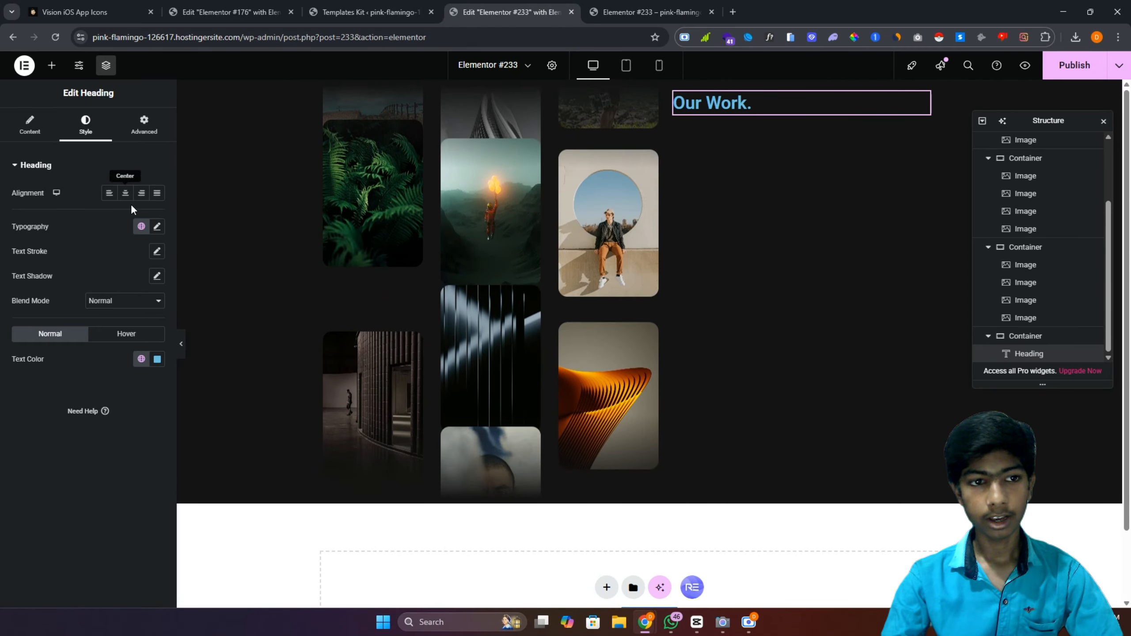
{"action": "left_click", "coordinate": [157, 226]}
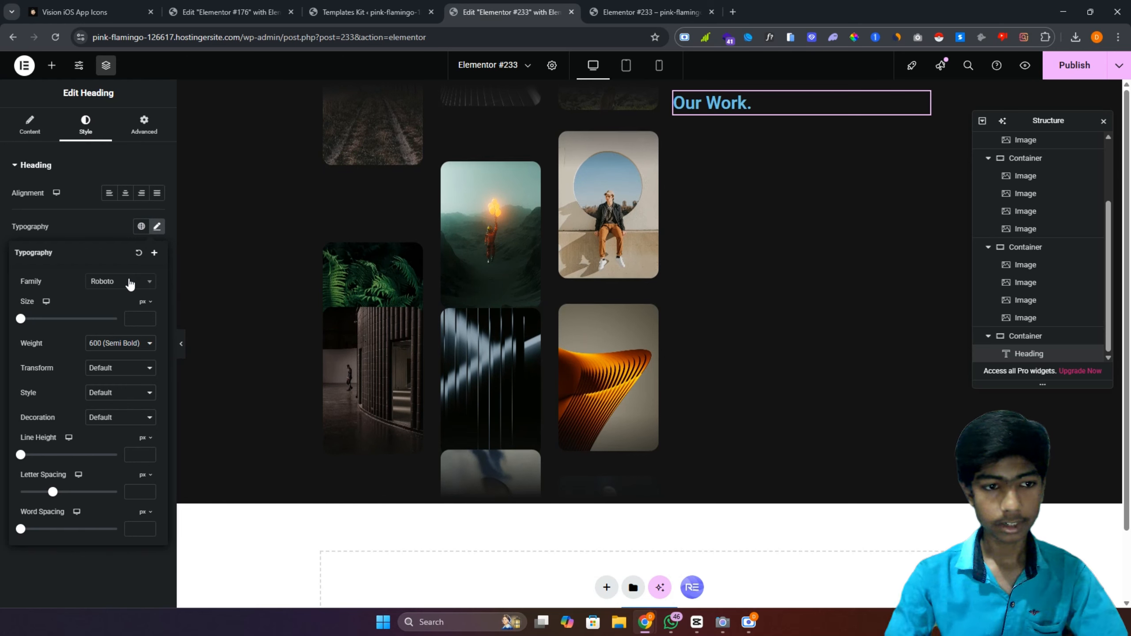
{"action": "left_click", "coordinate": [119, 282]}
{"action": "type", "text": "inter"}
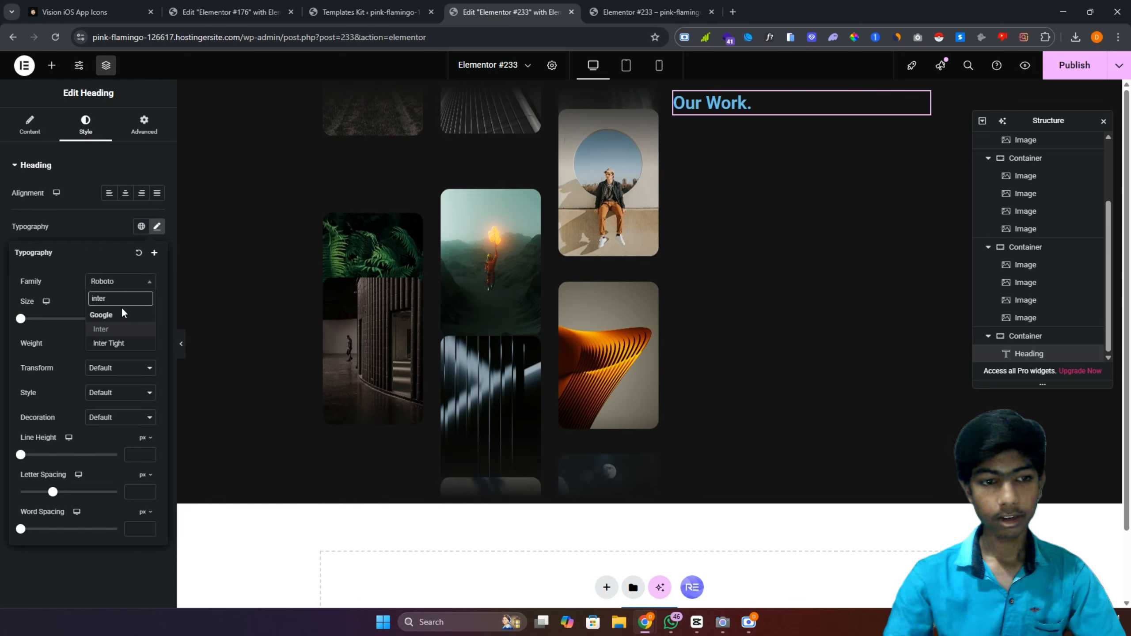
{"action": "left_click", "coordinate": [124, 343]}
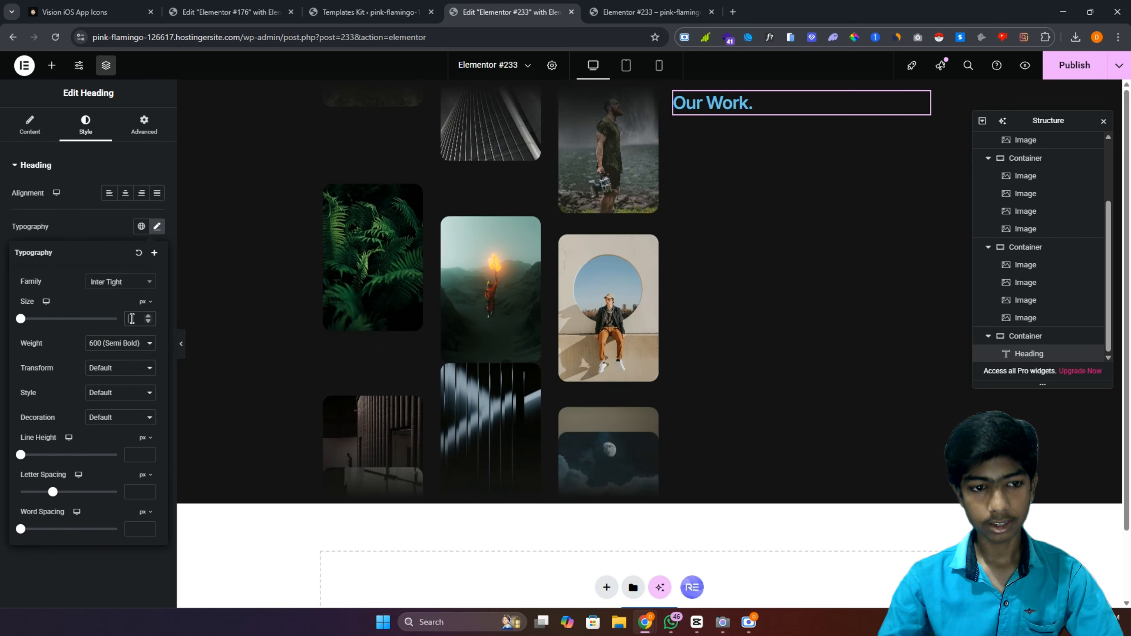
{"action": "type", "text": "77"}
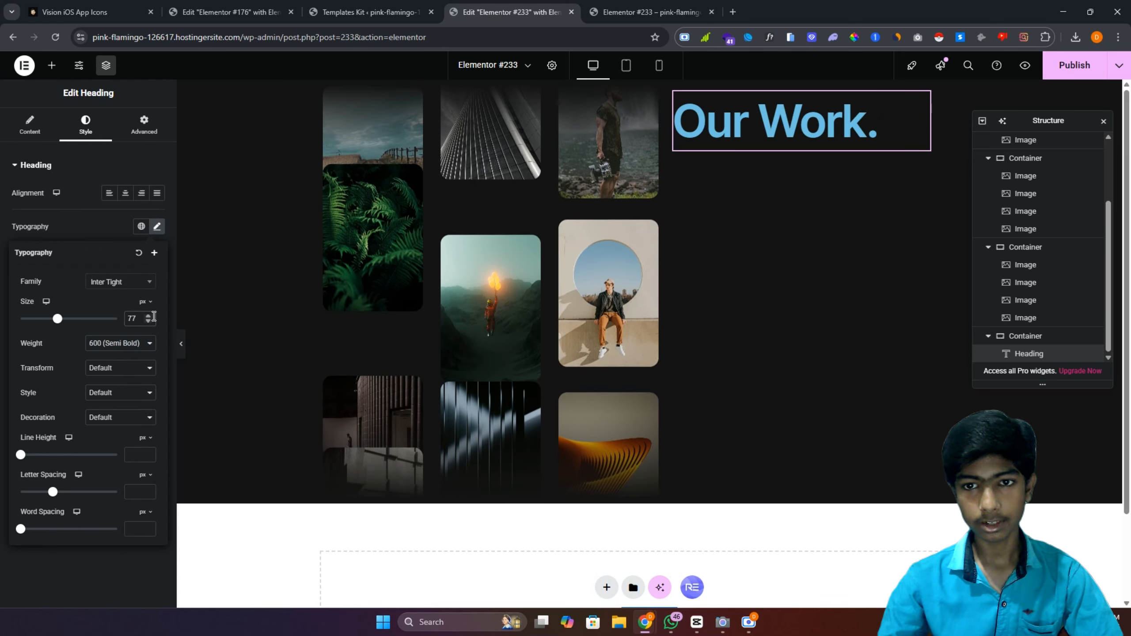
{"action": "left_click", "coordinate": [81, 223]}
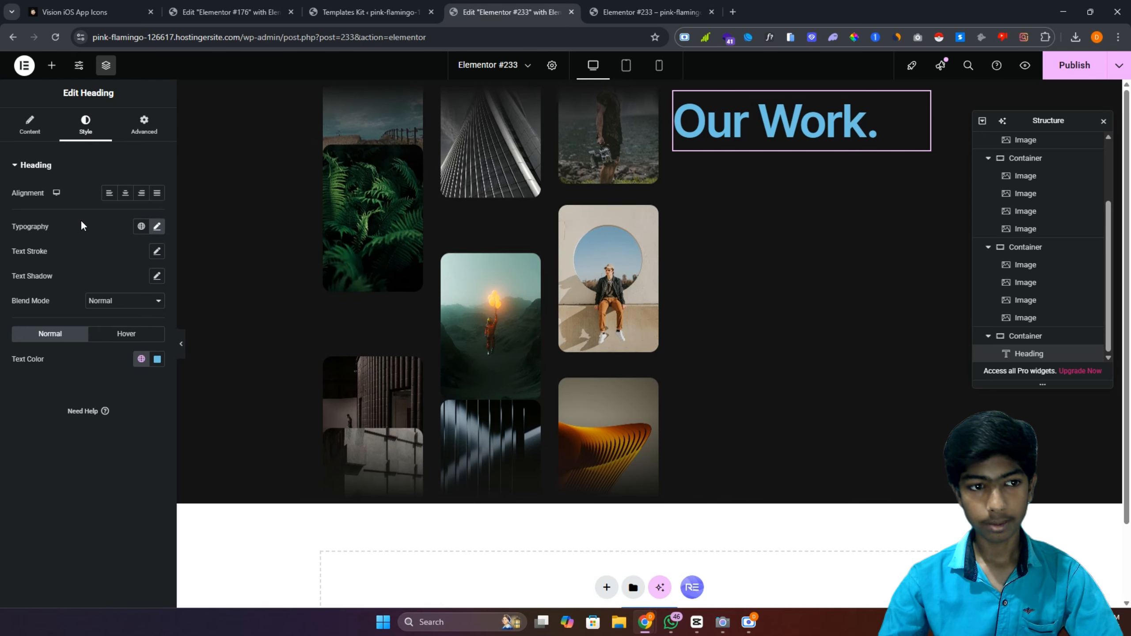
Set the "Our Work." heading's text colour to white, #FFFFFF.
{"action": "left_click", "coordinate": [157, 360]}
{"action": "left_click_drag", "start_coordinate": [141, 439], "coordinate": [51, 375]}
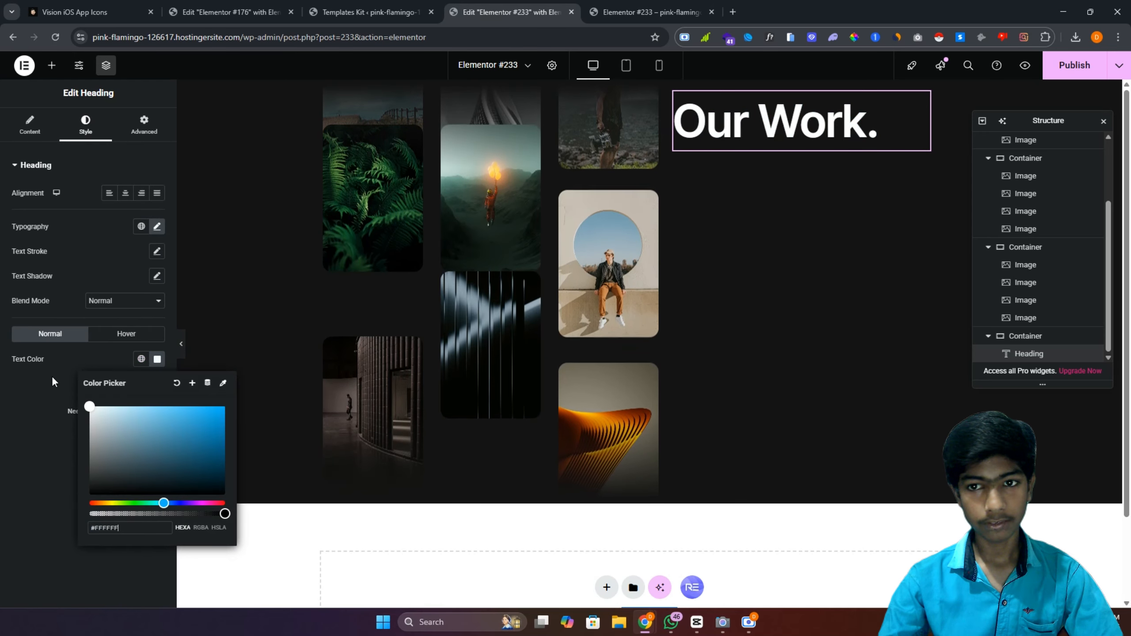
{"action": "left_click", "coordinate": [53, 372]}
Set the heading's letter spacing to -0.6 px in its typography settings.
{"action": "left_click", "coordinate": [157, 227]}
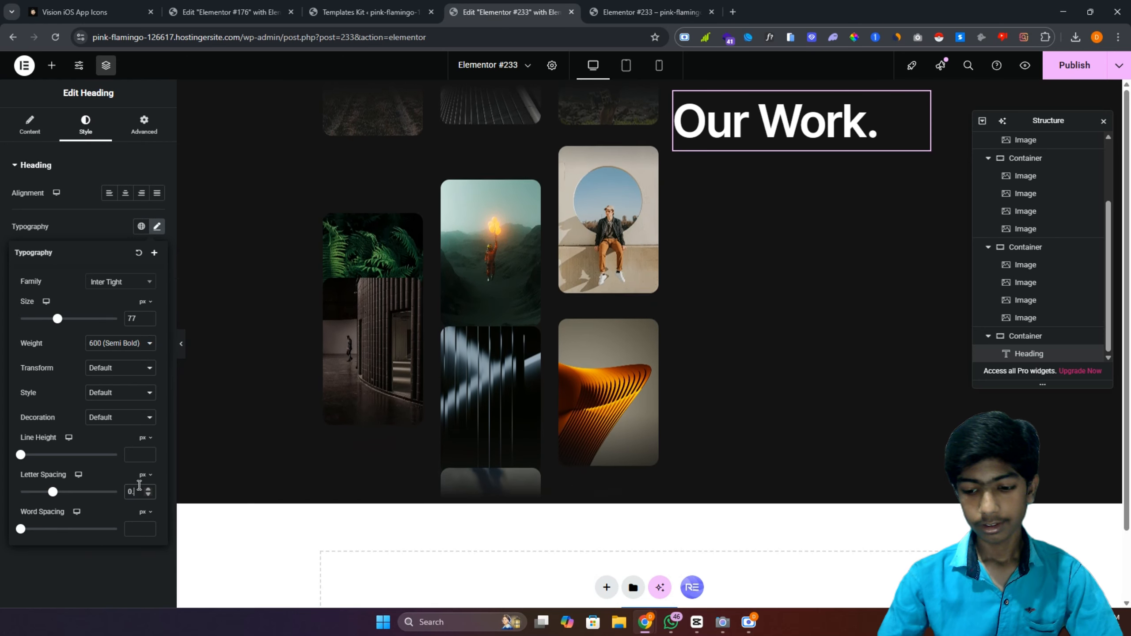
{"action": "type", "text": ".6"}
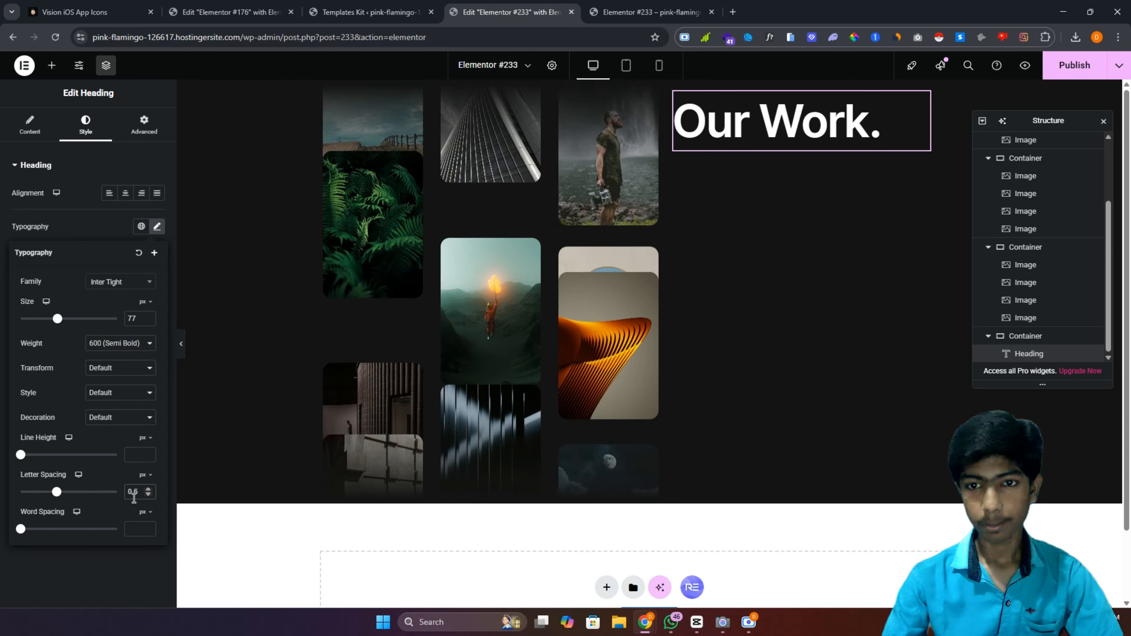
{"action": "type", "text": "-"}
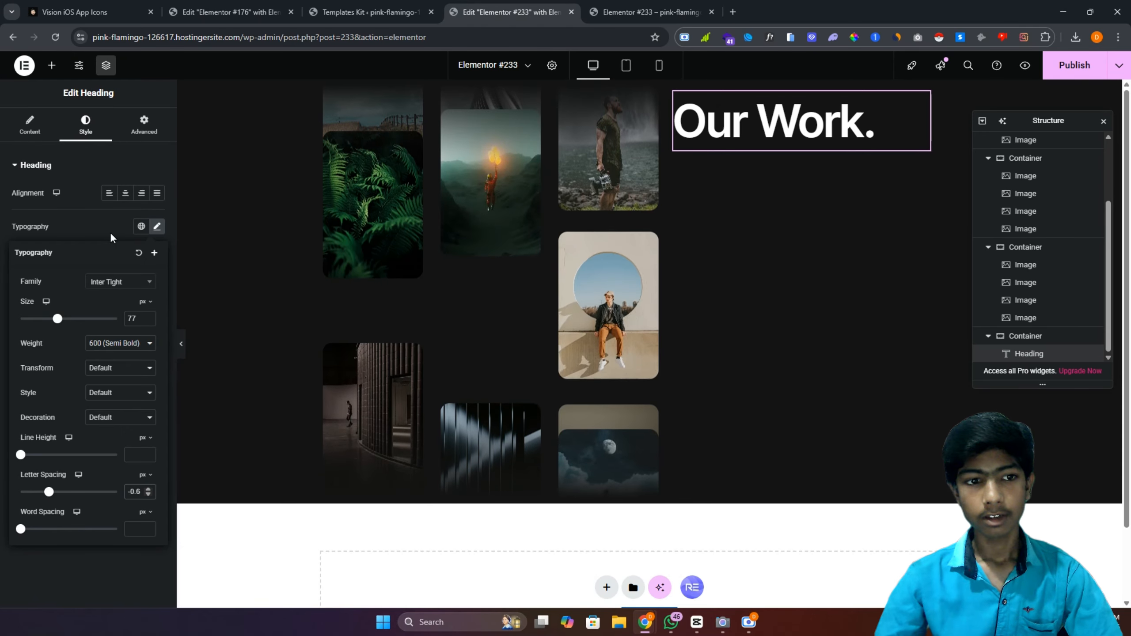
{"action": "left_click", "coordinate": [69, 210]}
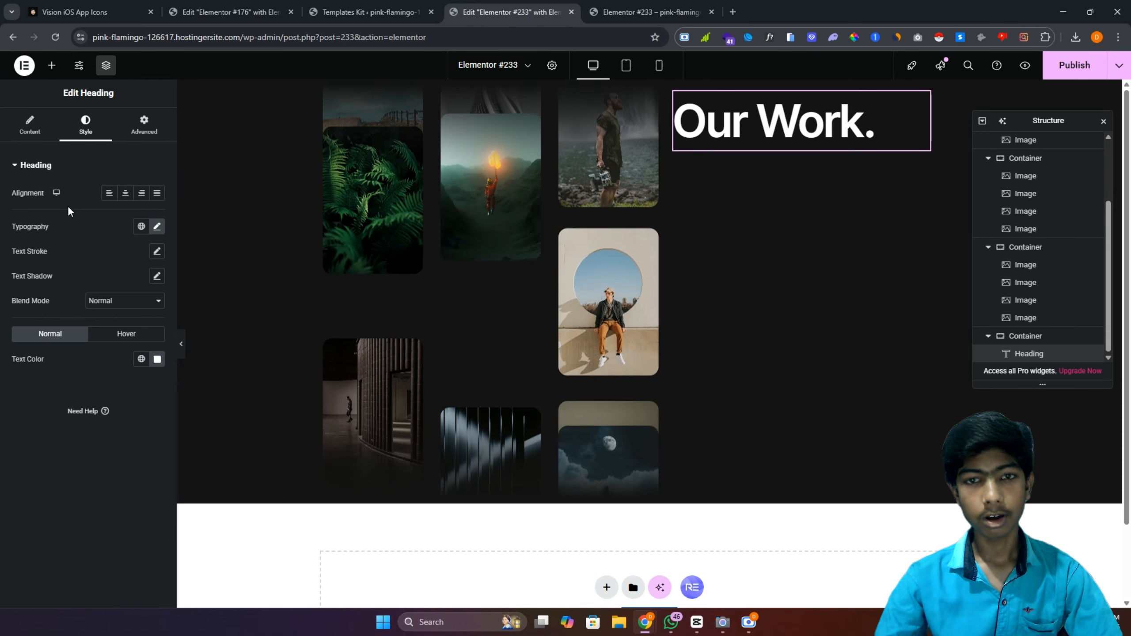
Add a Text Editor widget below the heading in the fourth column and set its typography to Inter at 18 px.
{"action": "left_click", "coordinate": [51, 68]}
{"action": "left_click_drag", "start_coordinate": [47, 366], "coordinate": [755, 150]}
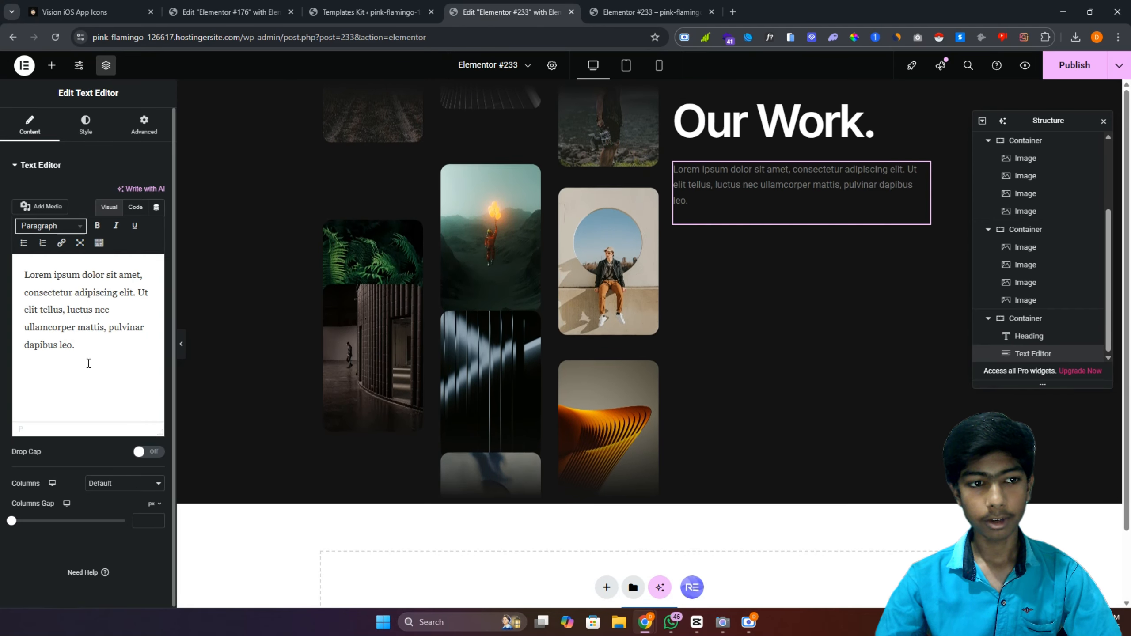
{"action": "left_click", "coordinate": [86, 121]}
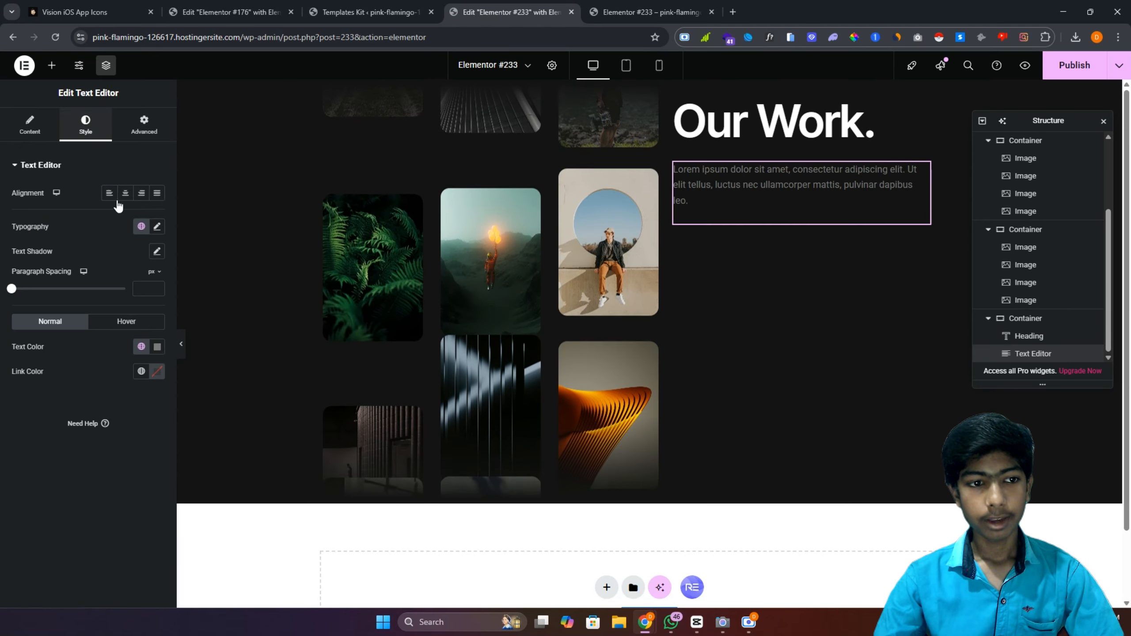
{"action": "left_click", "coordinate": [158, 228]}
{"action": "left_click", "coordinate": [133, 285]}
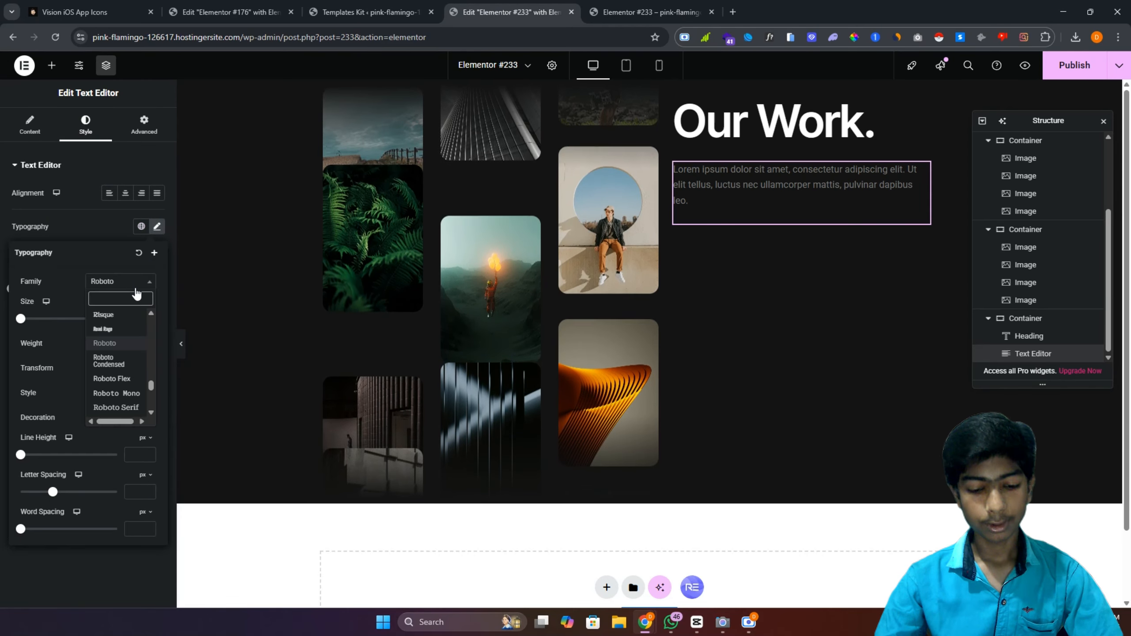
{"action": "type", "text": "inter"}
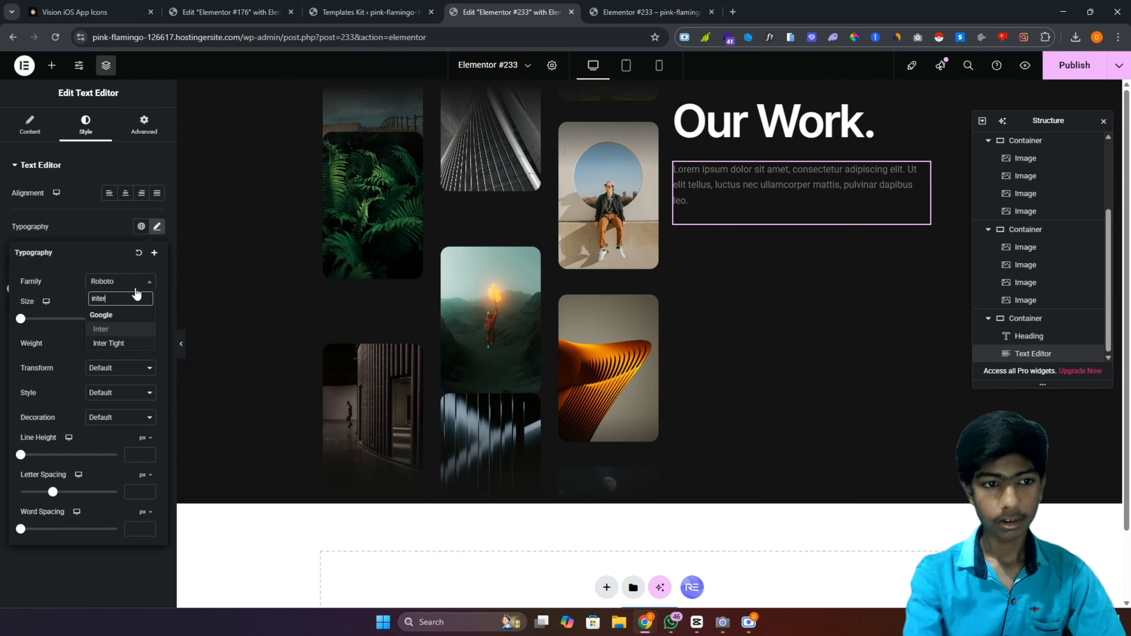
{"action": "left_click", "coordinate": [101, 329]}
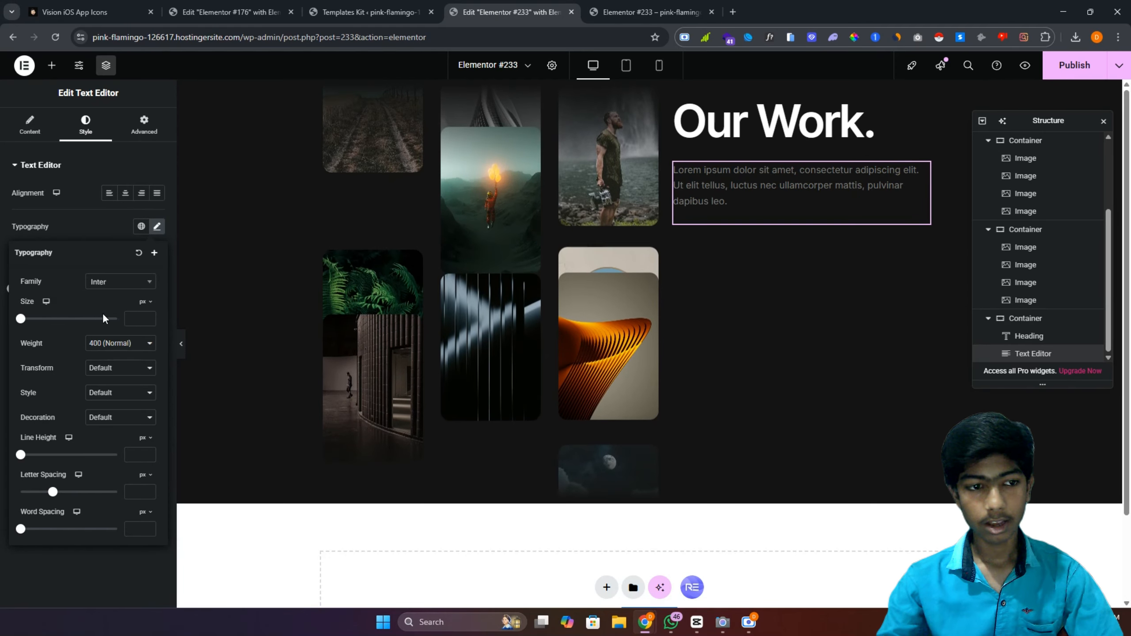
{"action": "left_click", "coordinate": [146, 316]}
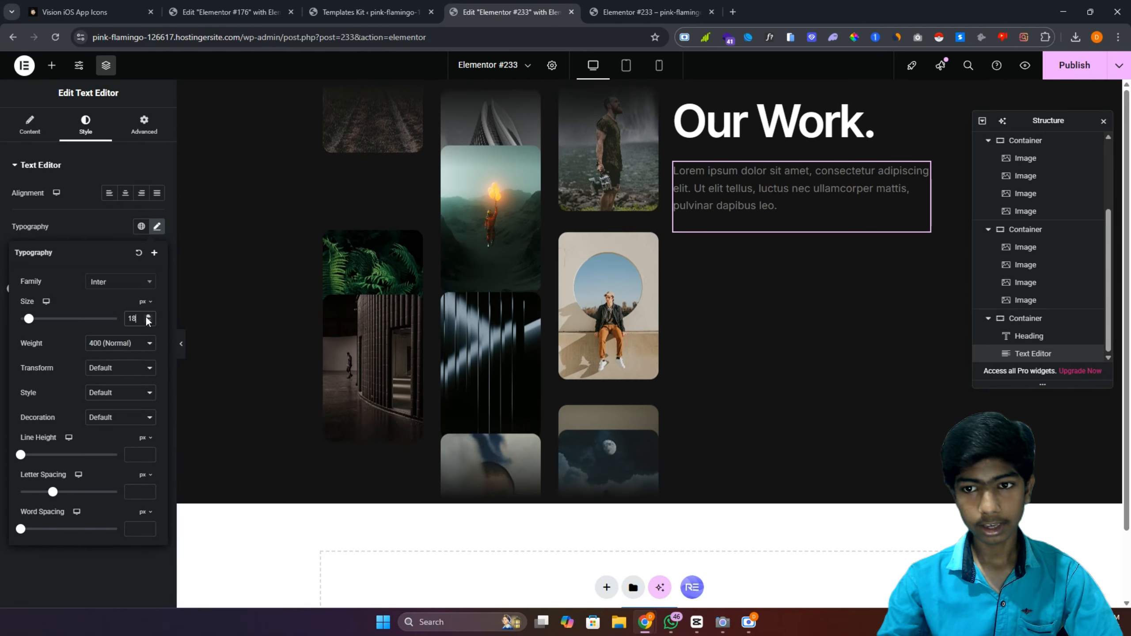
{"action": "left_click", "coordinate": [102, 228]}
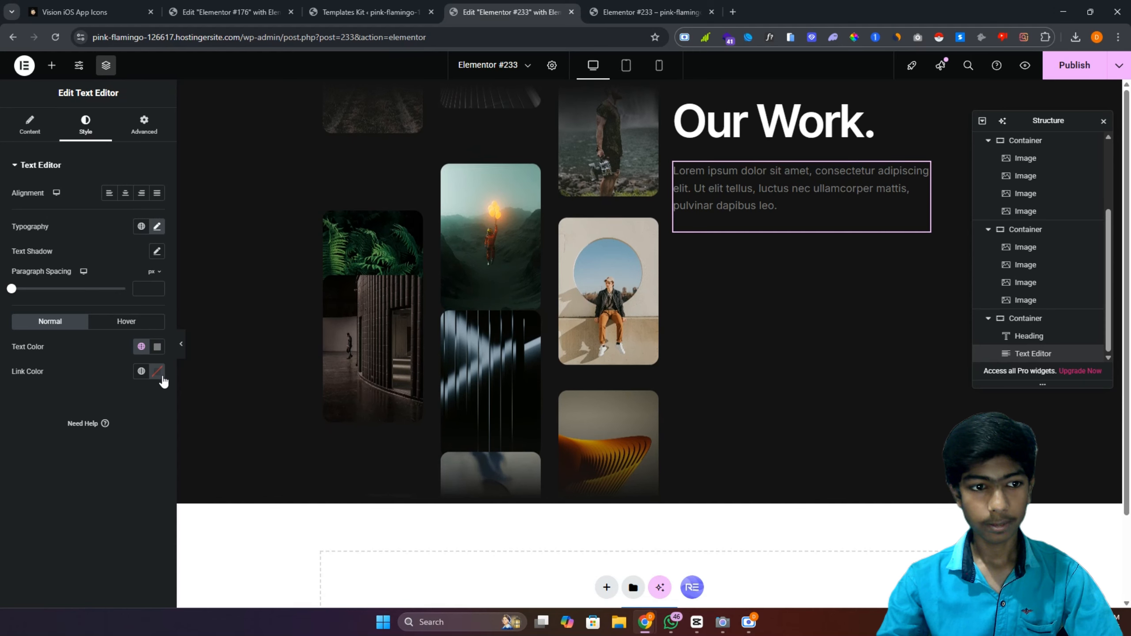
Set the paragraph's text colour to white, #FFFFFF.
{"action": "left_click", "coordinate": [157, 347]}
{"action": "left_click_drag", "start_coordinate": [89, 440], "coordinate": [53, 374]}
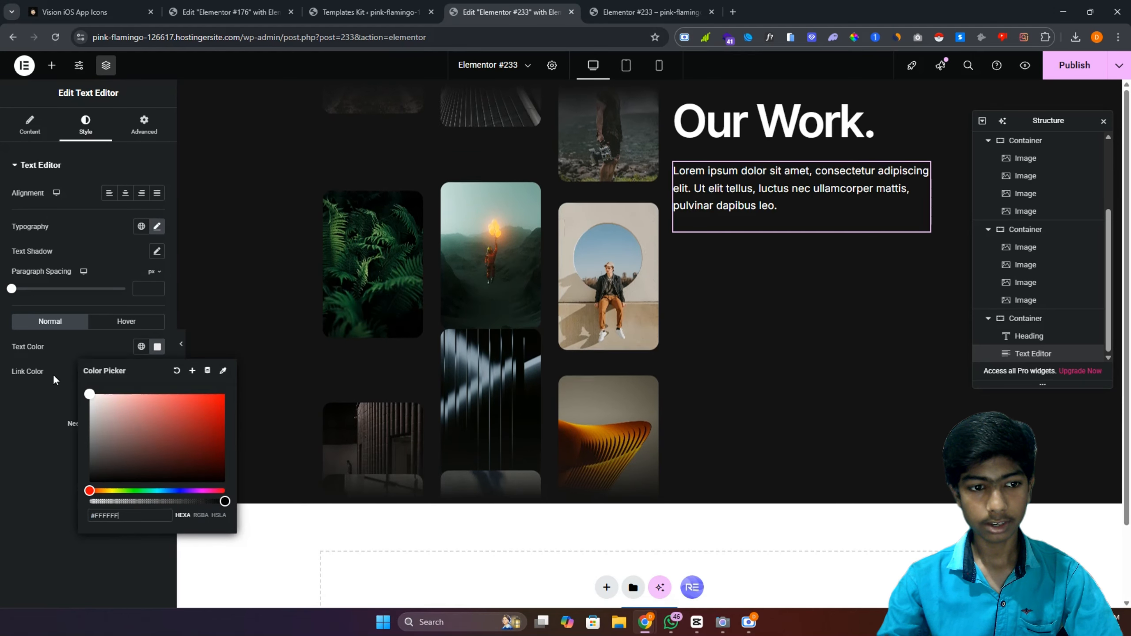
{"action": "left_click", "coordinate": [56, 393]}
Unlink the paragraph's padding values and set only the left padding to 2 px.
{"action": "left_click", "coordinate": [145, 123]}
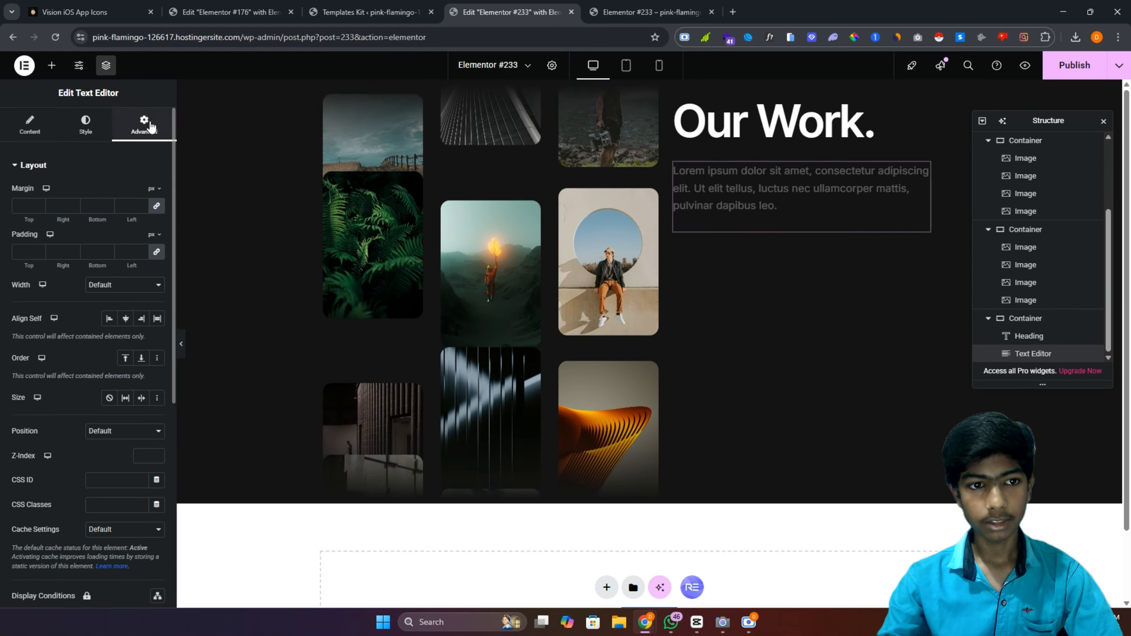
{"action": "left_click", "coordinate": [157, 252]}
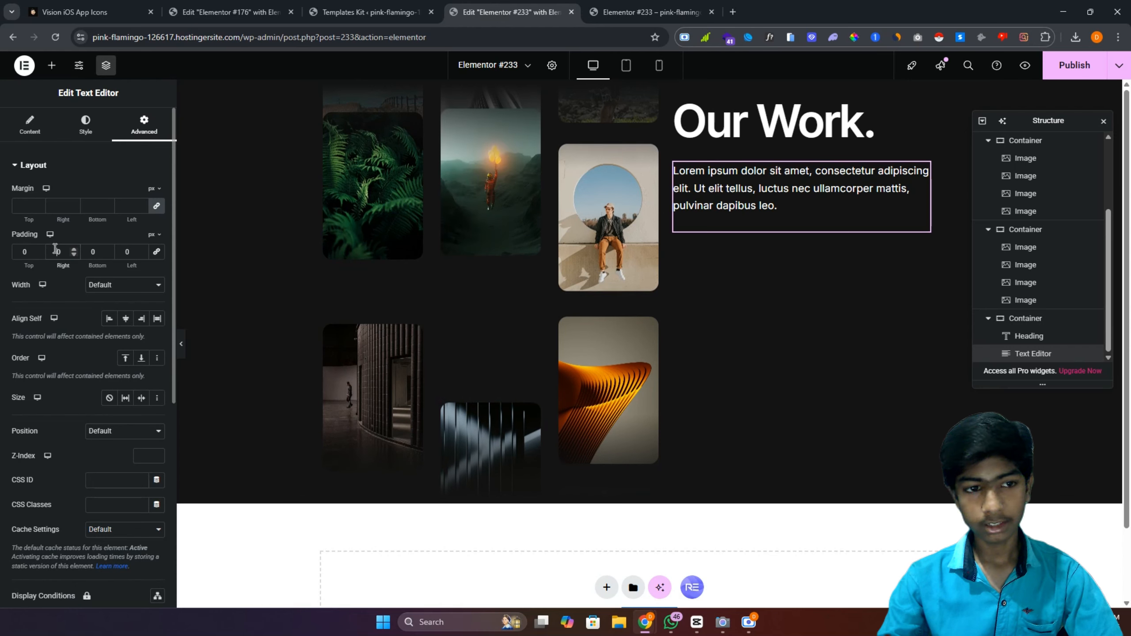
{"action": "left_click", "coordinate": [127, 252]}
{"action": "type", "text": "2"}
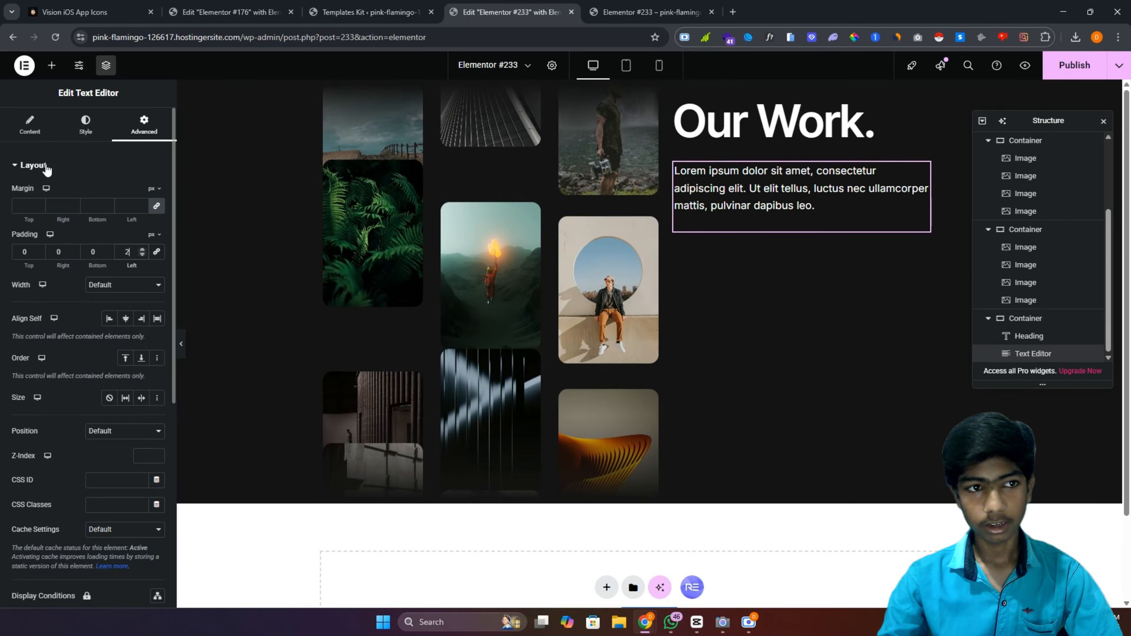
Add a Button widget below the paragraph in the fourth column and label it "Learn More".
{"action": "left_click", "coordinate": [51, 67]}
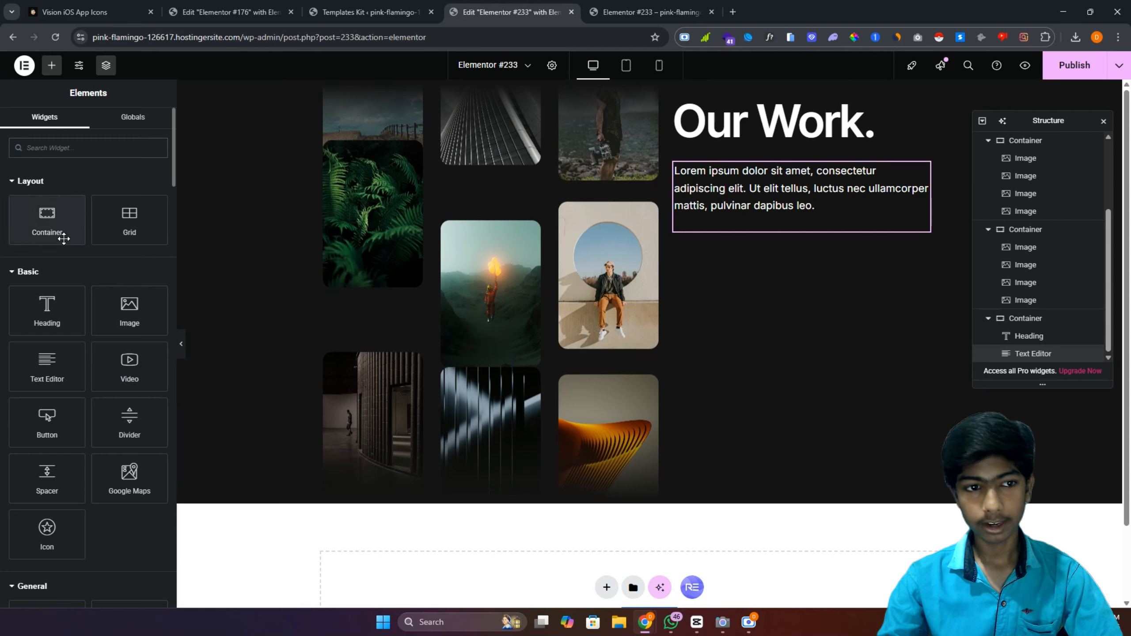
{"action": "left_click_drag", "start_coordinate": [47, 421], "coordinate": [783, 227]}
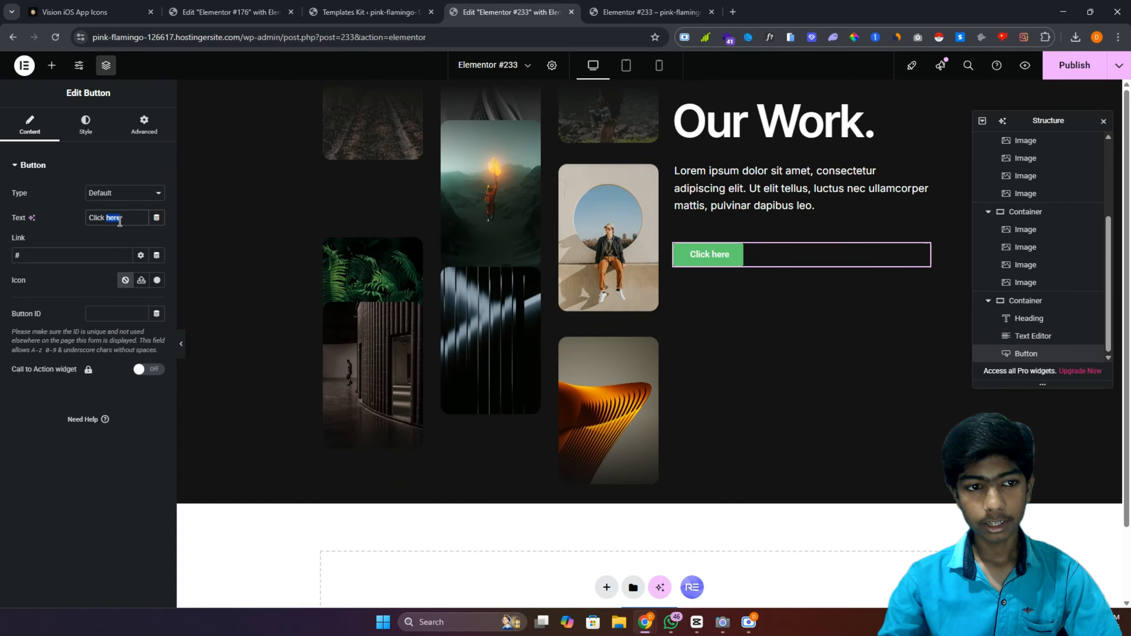
{"action": "type", "text": "Learn More"}
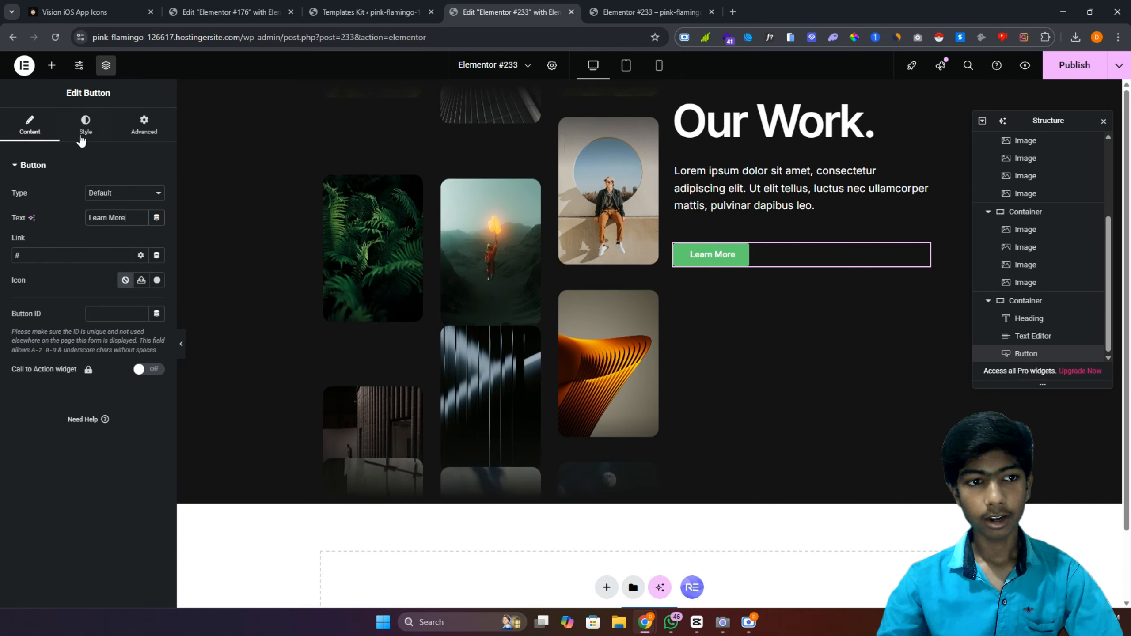
Set the button's typography to the Inter Tight font family at a size of 14 px.
{"action": "left_click", "coordinate": [83, 133]}
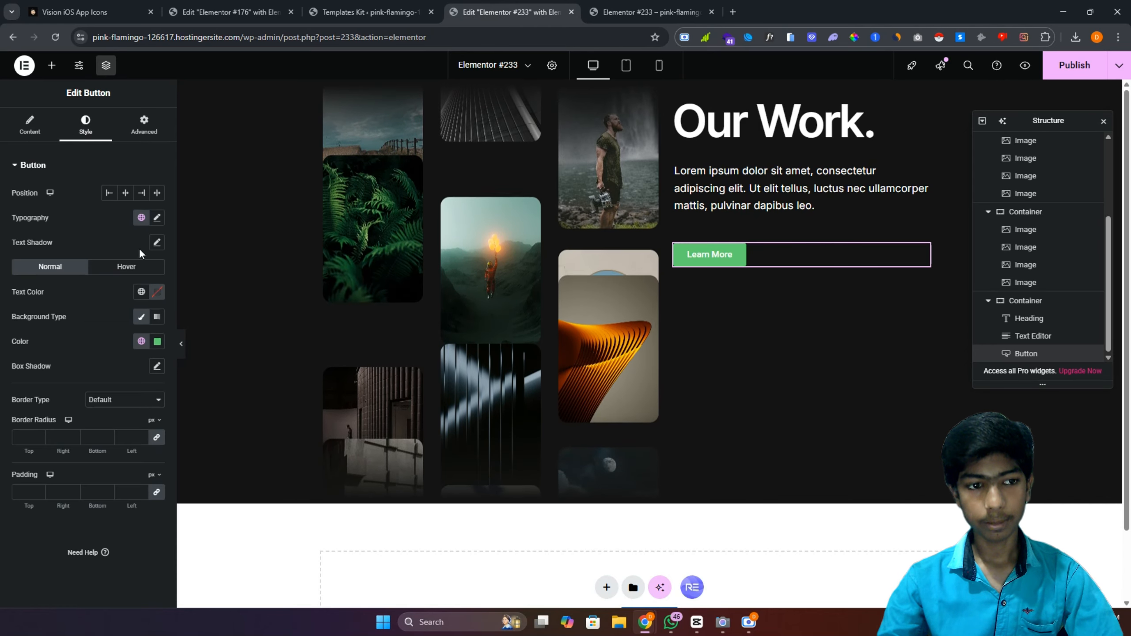
{"action": "left_click", "coordinate": [156, 218]}
{"action": "left_click", "coordinate": [114, 274]}
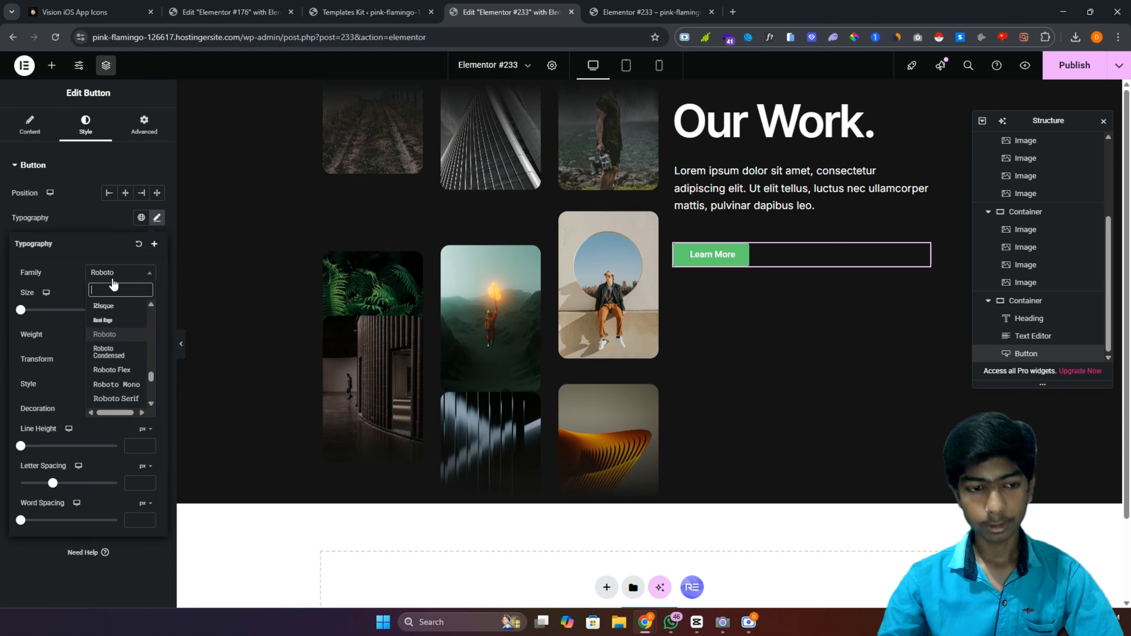
{"action": "type", "text": "inter"}
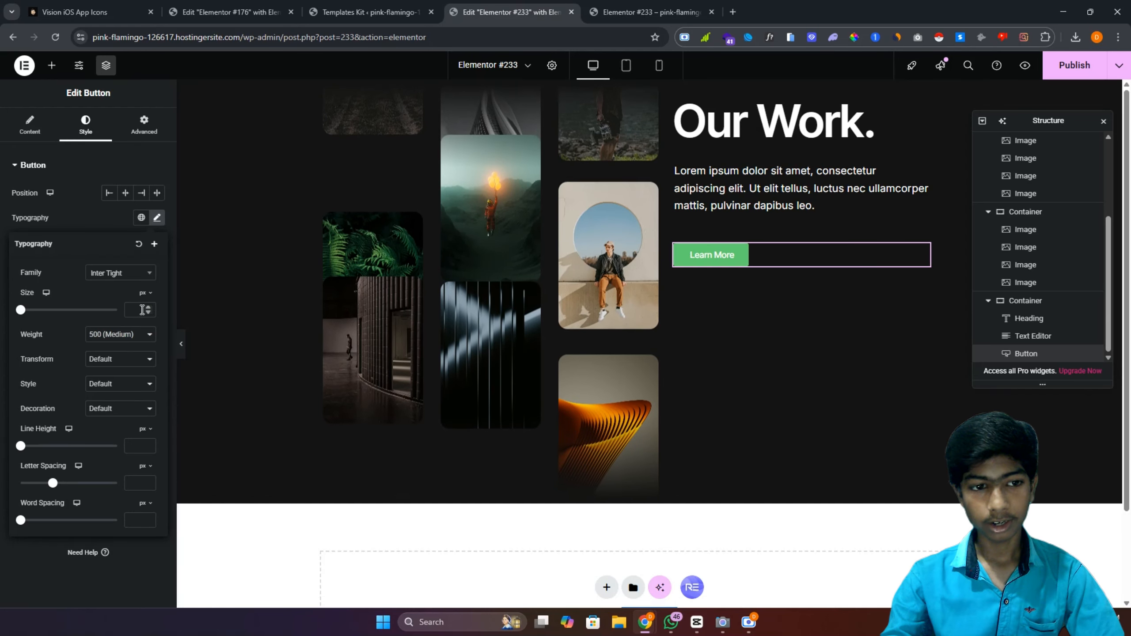
{"action": "left_click", "coordinate": [148, 311]}
{"action": "type", "text": "14"}
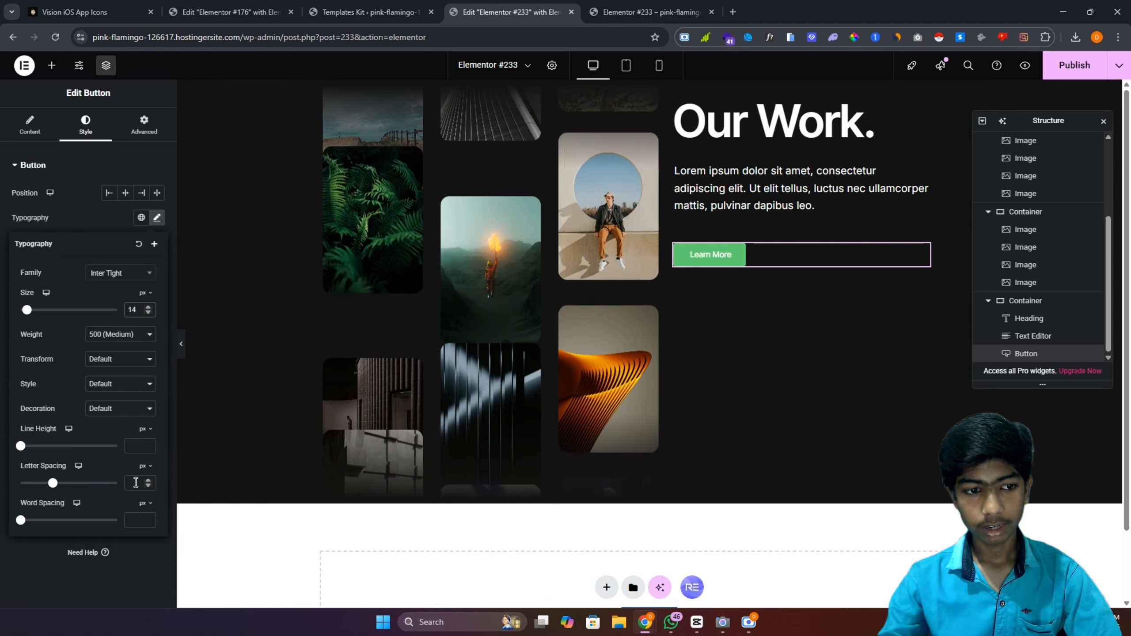
Set the button text's letter spacing to -0.5 px.
{"action": "type", "text": "-"}
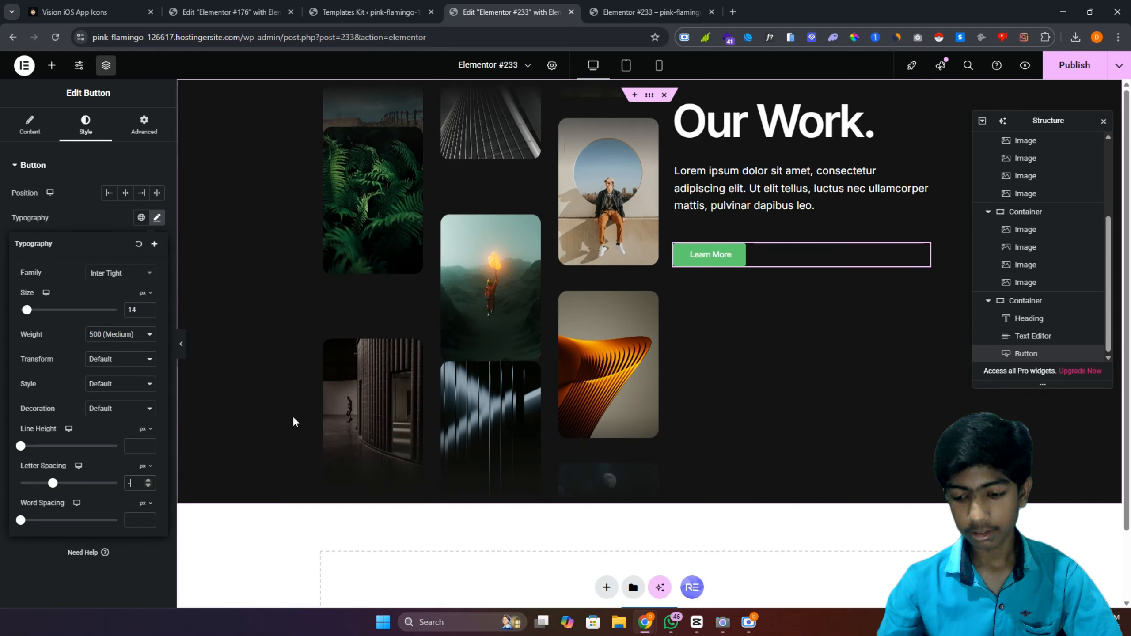
{"action": "type", "text": "1"}
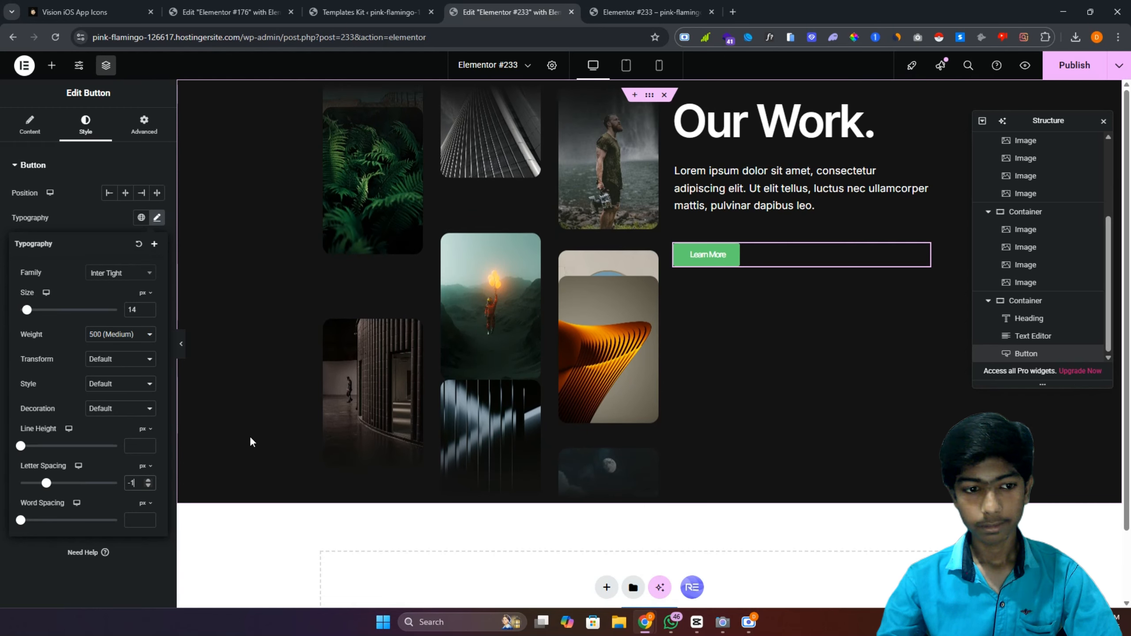
{"action": "key", "text": "BackSpace"}
{"action": "type", "text": "0"}
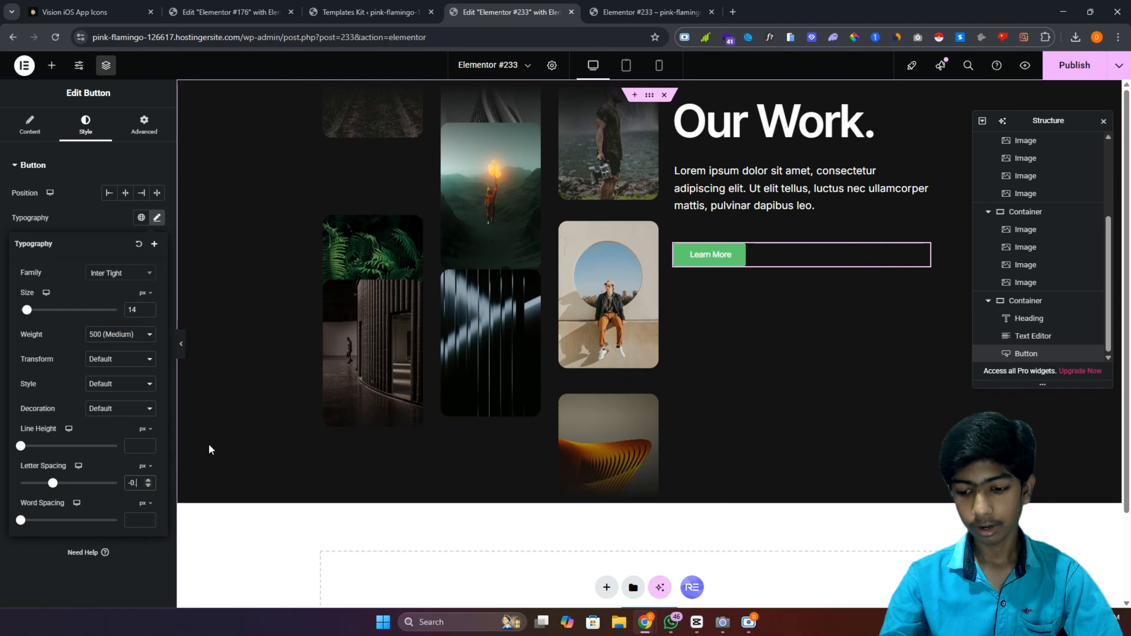
{"action": "type", "text": ".5"}
{"action": "left_click", "coordinate": [60, 221]}
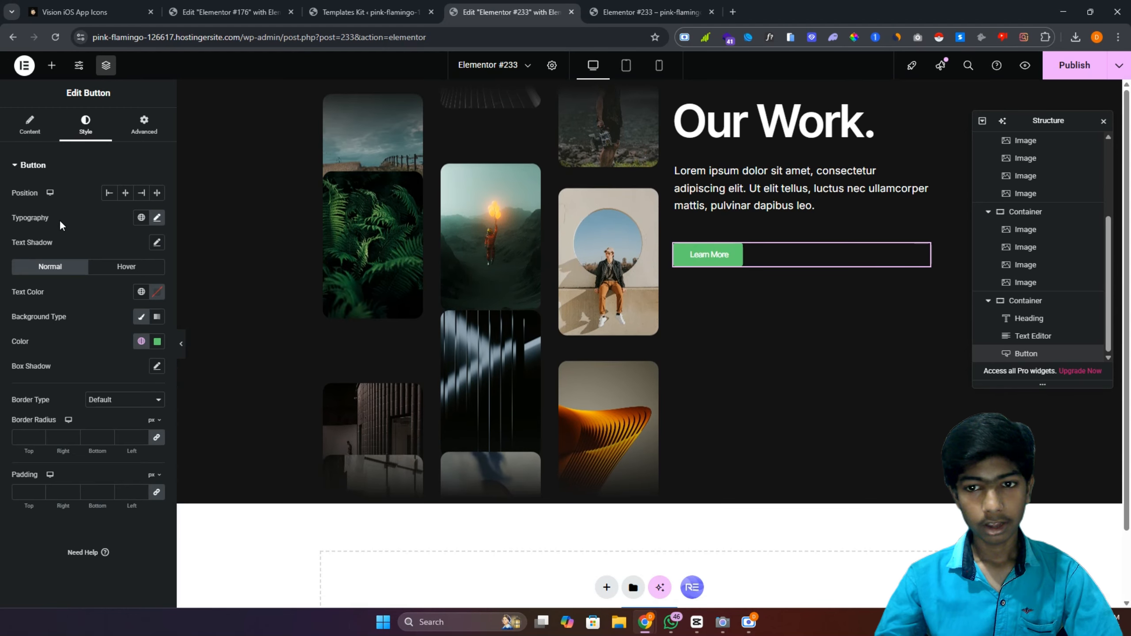
Give the button 20 px vertical and 30 px horizontal padding, and a border radius of 50 px on all corners.
{"action": "left_click", "coordinate": [156, 492]}
{"action": "left_click", "coordinate": [25, 492]}
{"action": "type", "text": "0"}
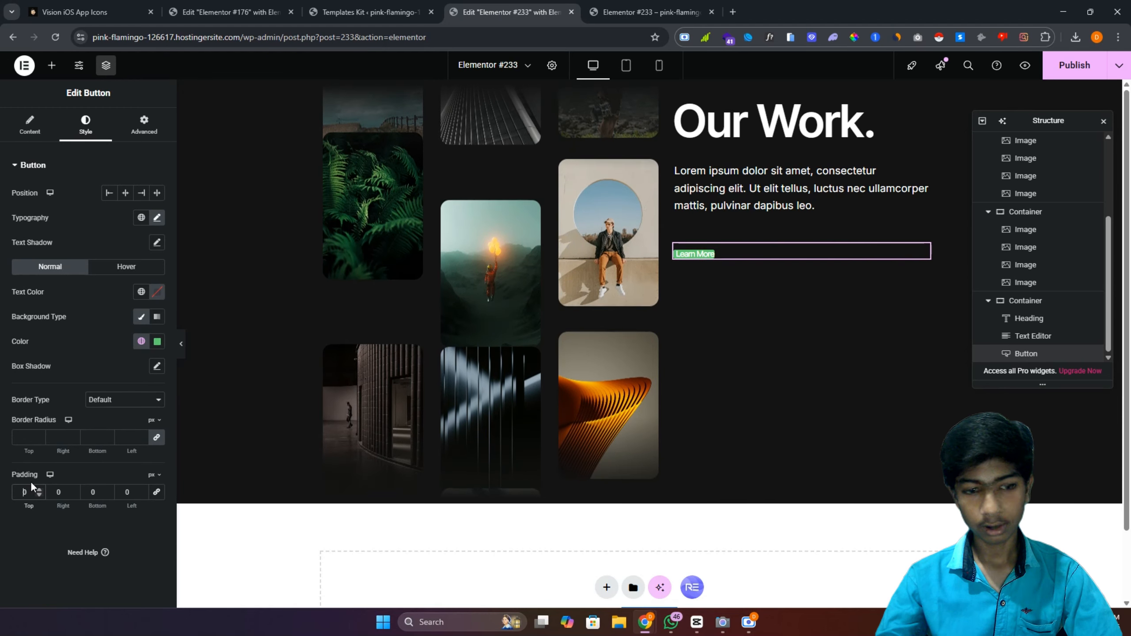
{"action": "left_click", "coordinate": [53, 493]}
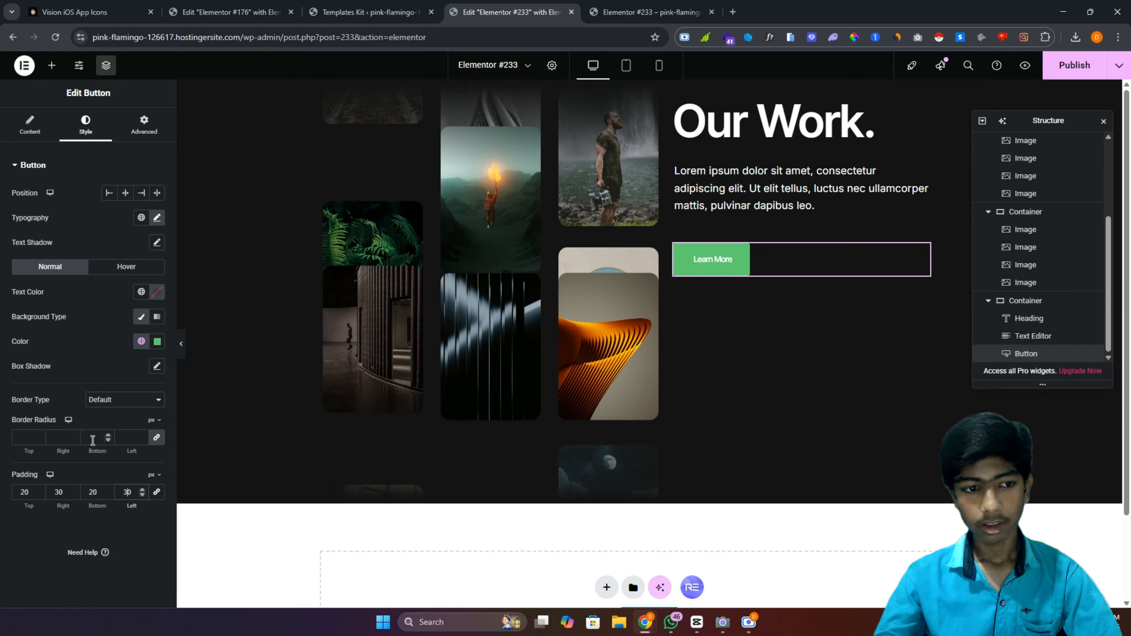
{"action": "left_click", "coordinate": [24, 438]}
{"action": "type", "text": "50"}
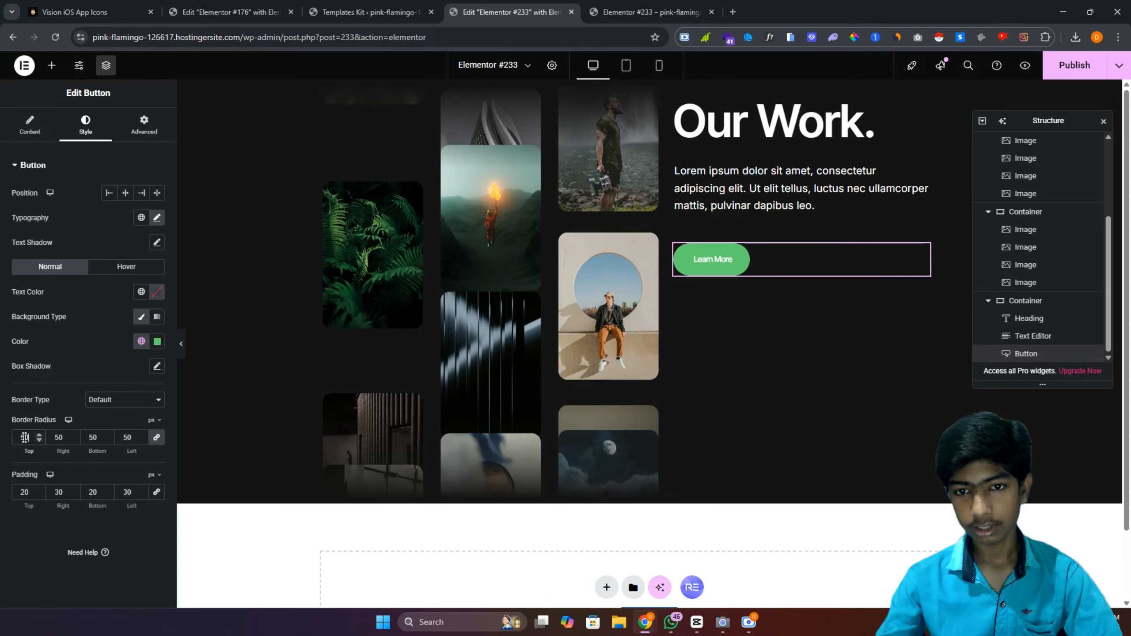
Set the button's normal background colour to white and its text colour to black, #000000.
{"action": "left_click", "coordinate": [157, 341]}
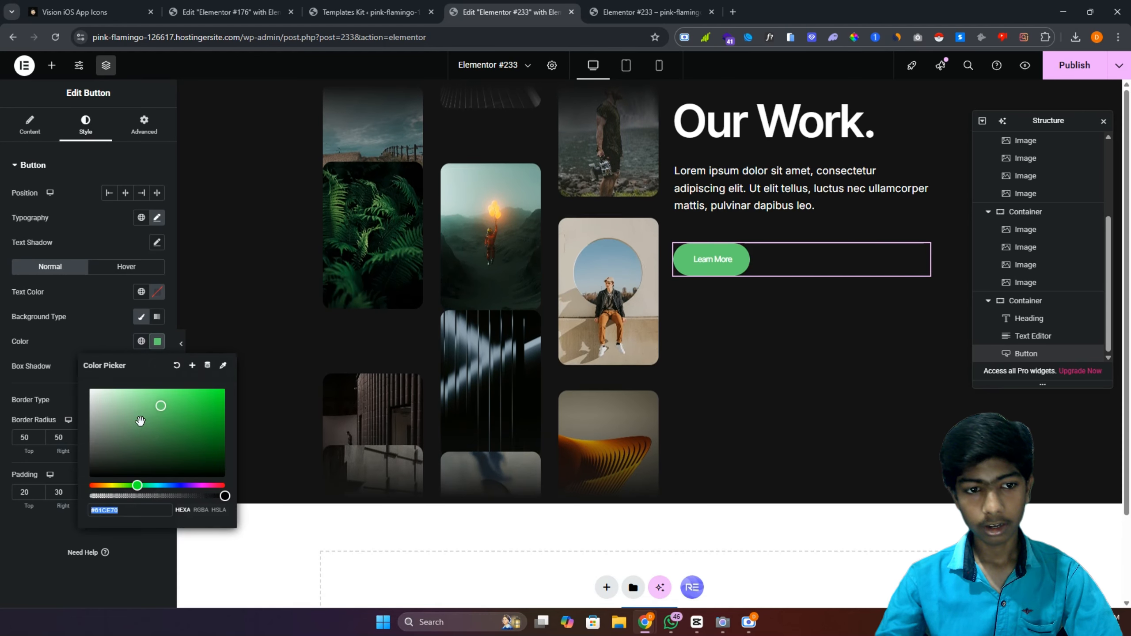
{"action": "left_click_drag", "start_coordinate": [112, 403], "coordinate": [89, 313]}
{"action": "left_click", "coordinate": [157, 292]}
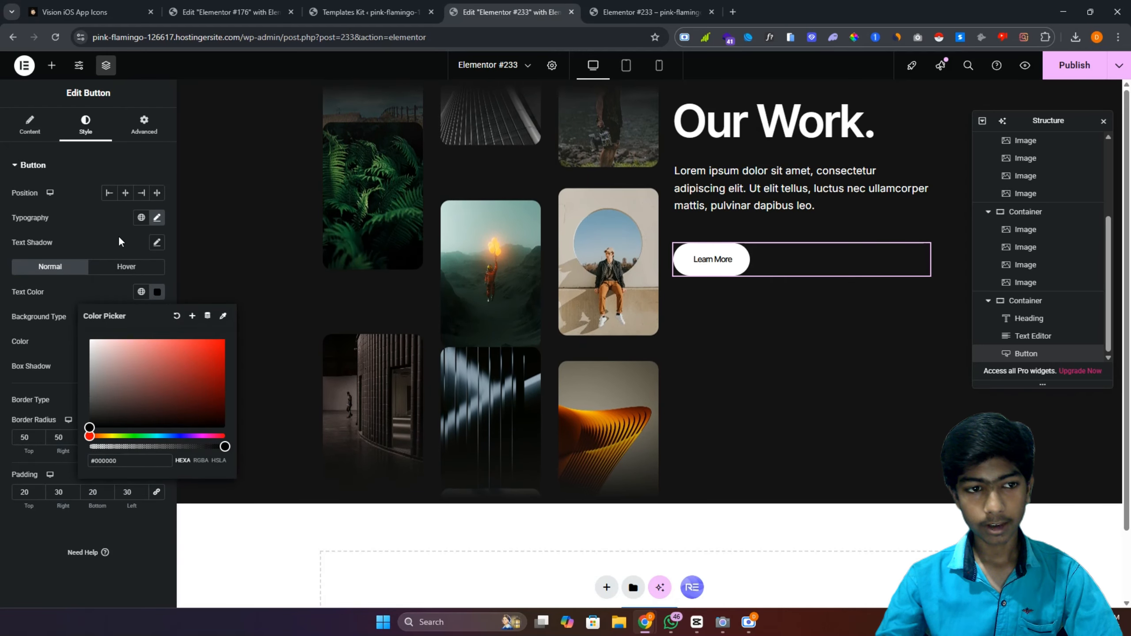
Set the button's hover text colour to white and its hover background colour to black, #000000.
{"action": "left_click", "coordinate": [126, 266]}
{"action": "left_click", "coordinate": [158, 292]}
{"action": "mouse_move", "coordinate": [157, 427]}
{"action": "left_mouse_down"}
{"action": "mouse_move", "coordinate": [111, 392]}
{"action": "mouse_move", "coordinate": [57, 304]}
{"action": "left_mouse_up"}
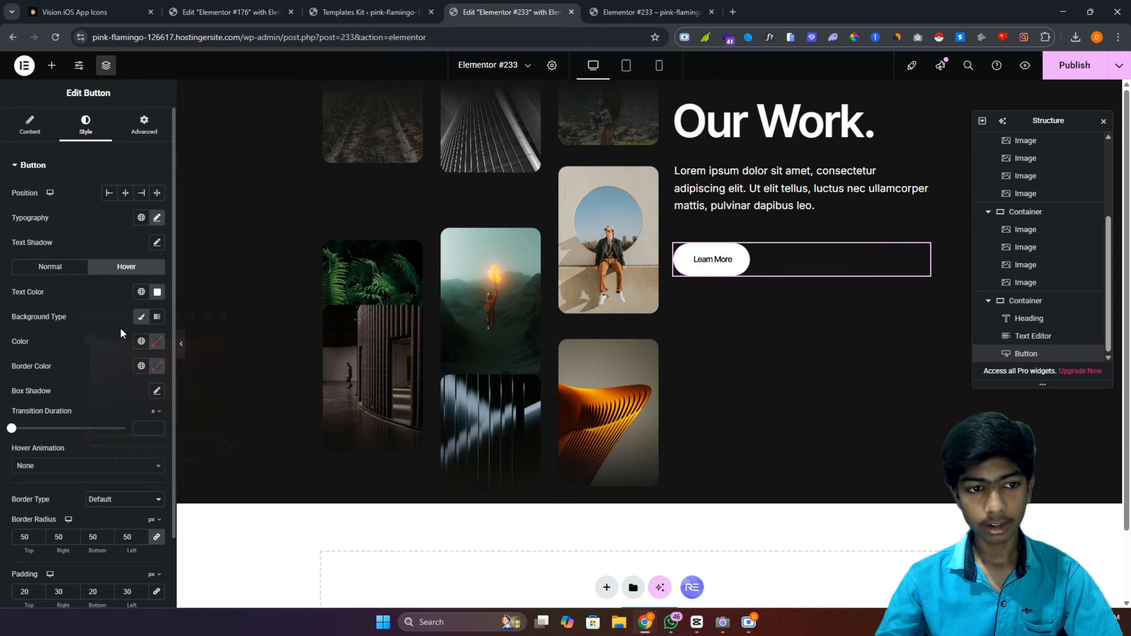
{"action": "left_click", "coordinate": [157, 341]}
{"action": "left_click_drag", "start_coordinate": [94, 478], "coordinate": [46, 515]}
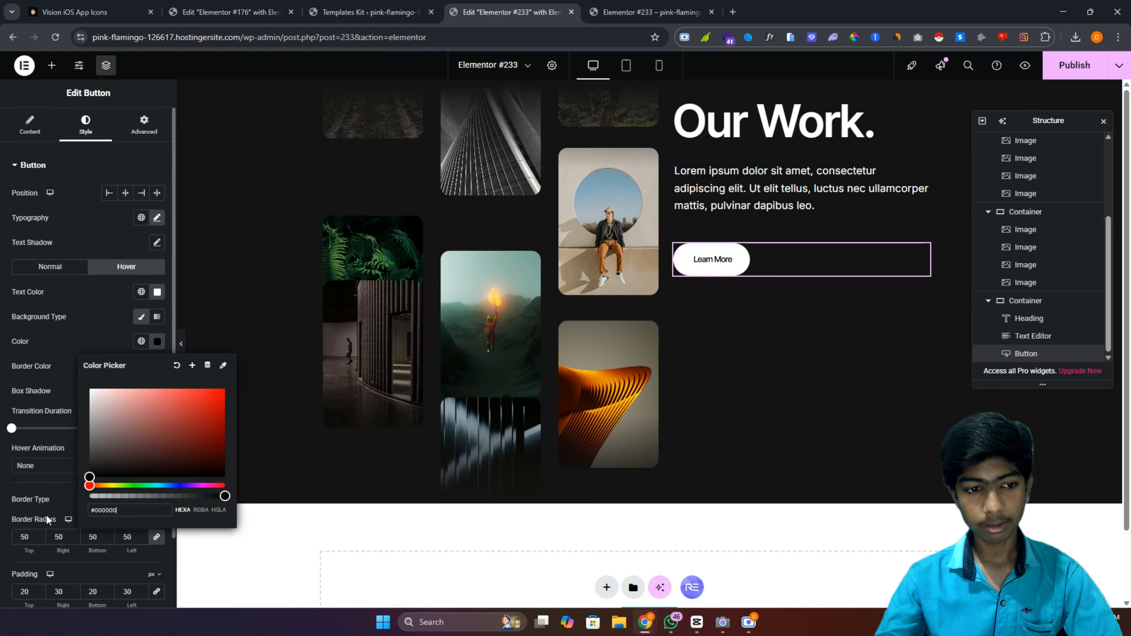
{"action": "left_click", "coordinate": [94, 312]}
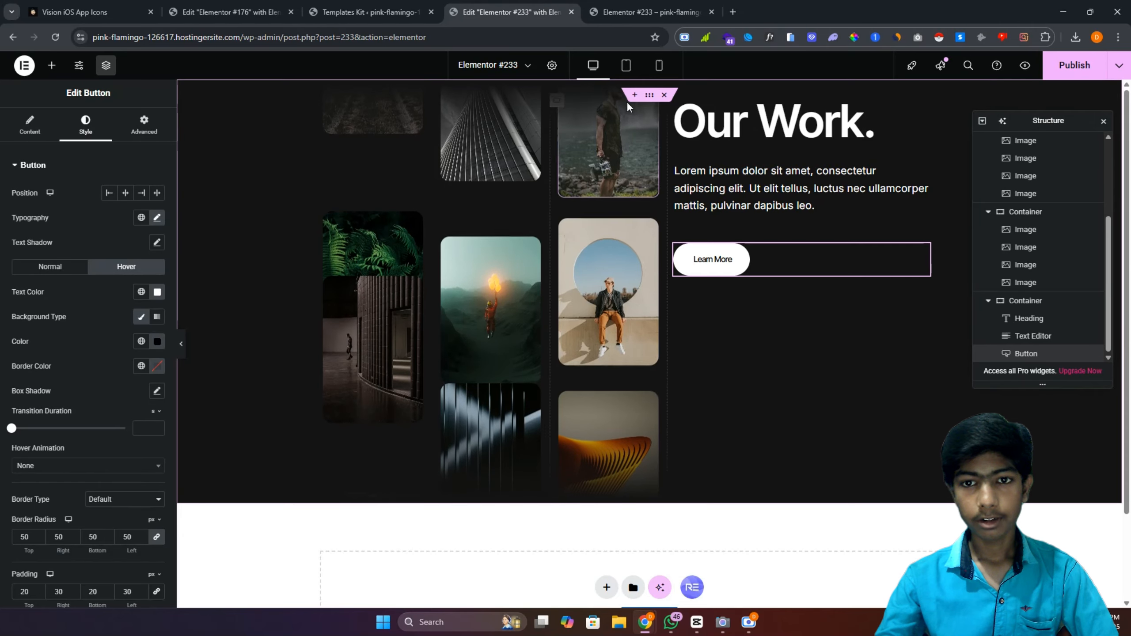
Vertically centre the contents of the fourth column's container by setting its justify content to center.
{"action": "left_click", "coordinate": [675, 101]}
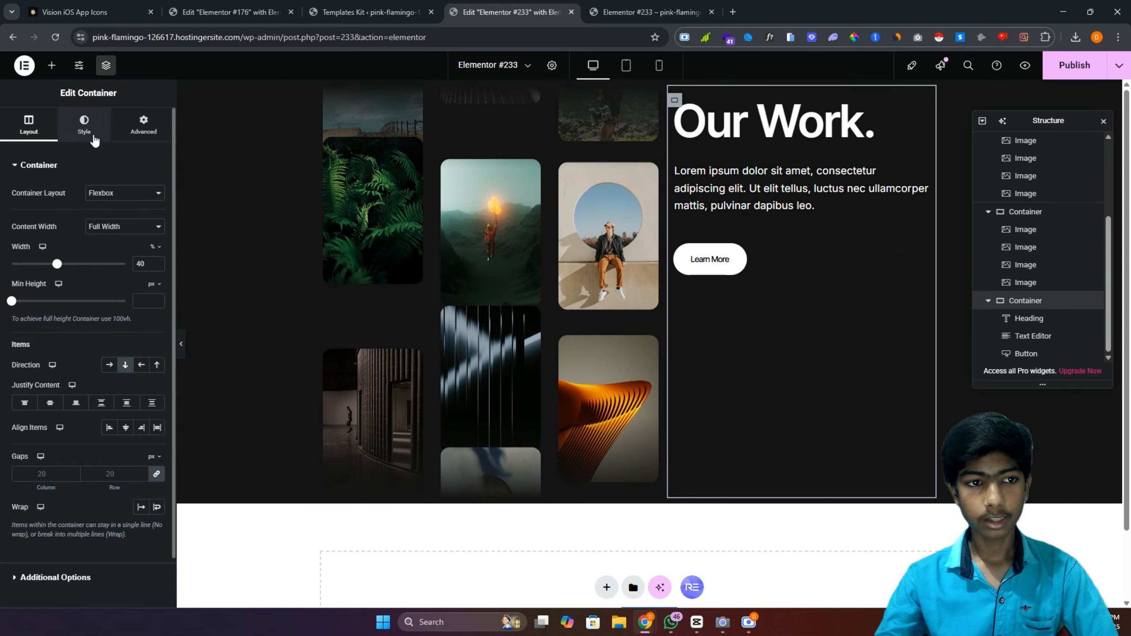
{"action": "left_click", "coordinate": [57, 402]}
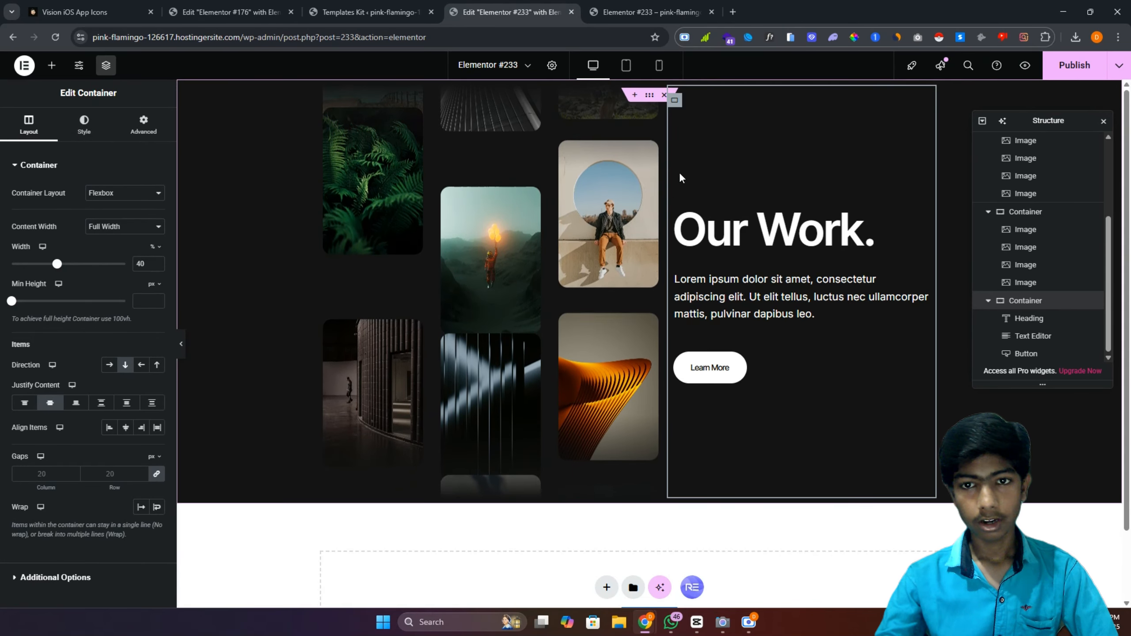
Set the outer container's minimum height to 100 vh.
{"action": "left_click", "coordinate": [649, 97]}
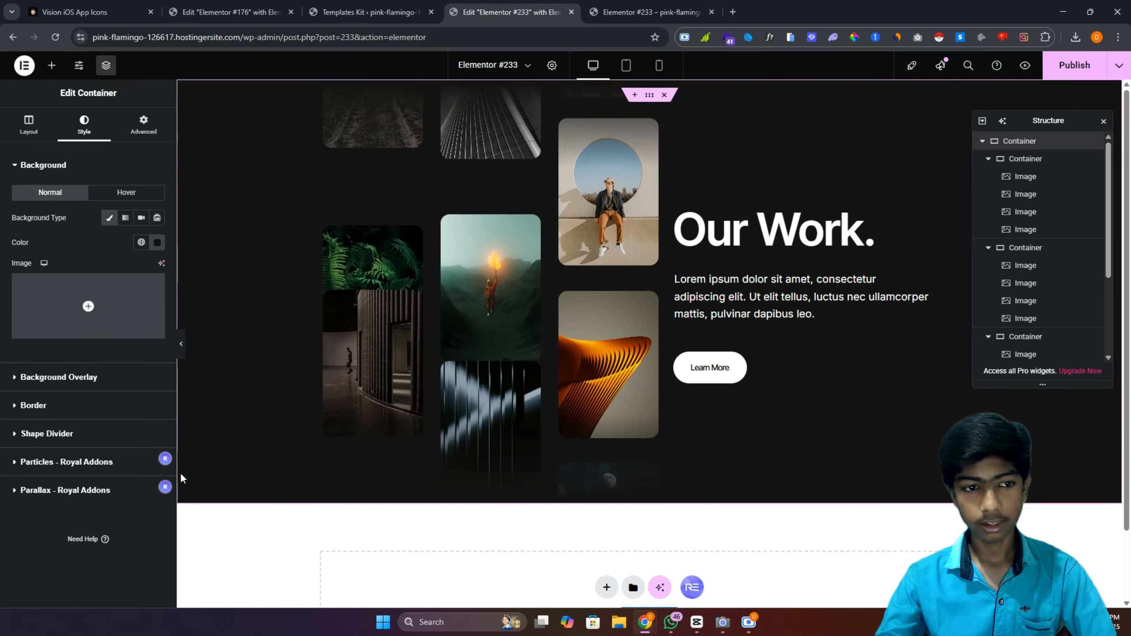
{"action": "left_click", "coordinate": [28, 128]}
{"action": "left_click", "coordinate": [154, 284]}
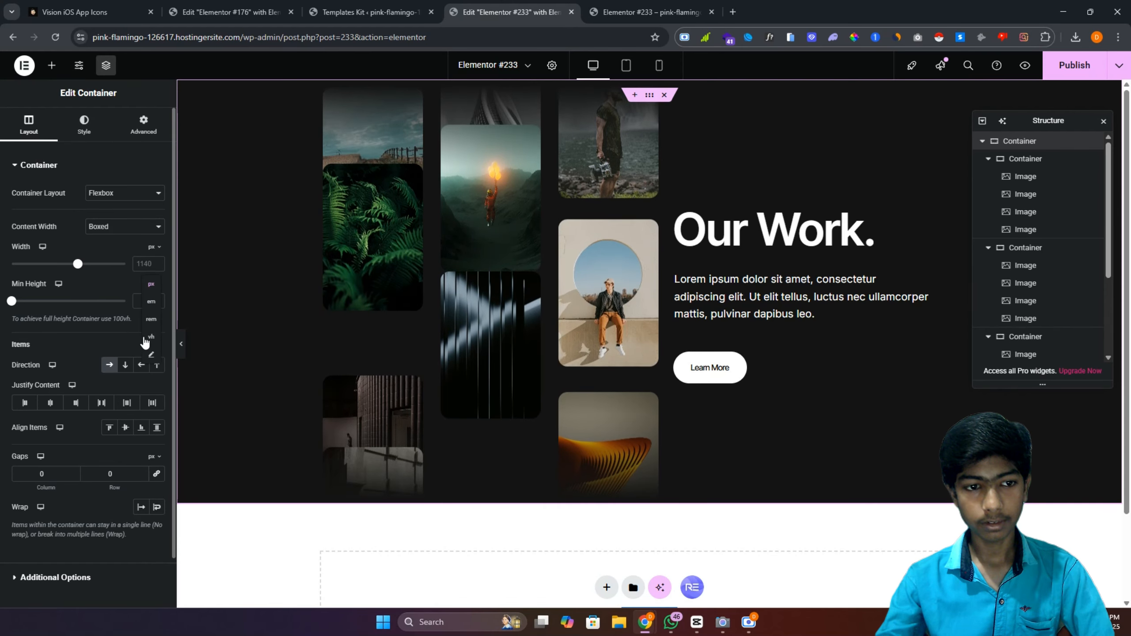
{"action": "left_click", "coordinate": [147, 321]}
{"action": "left_click", "coordinate": [147, 301]}
{"action": "type", "text": "100"}
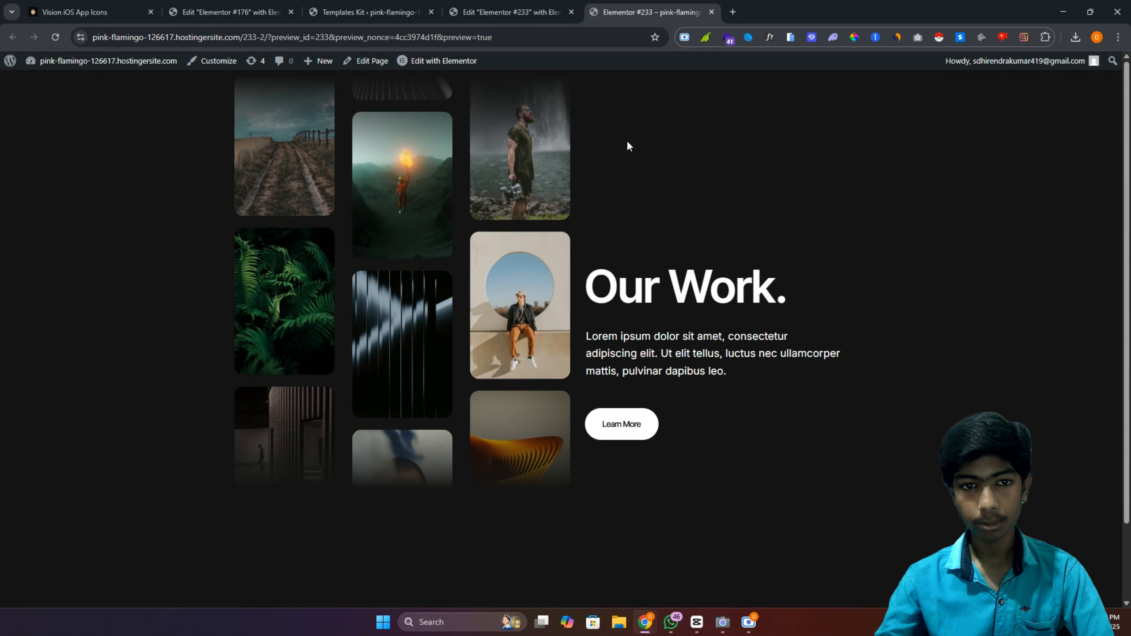
Return to the editor, set the outer container's justify content and align items to center, and reload the page.
{"action": "left_click", "coordinate": [512, 12]}
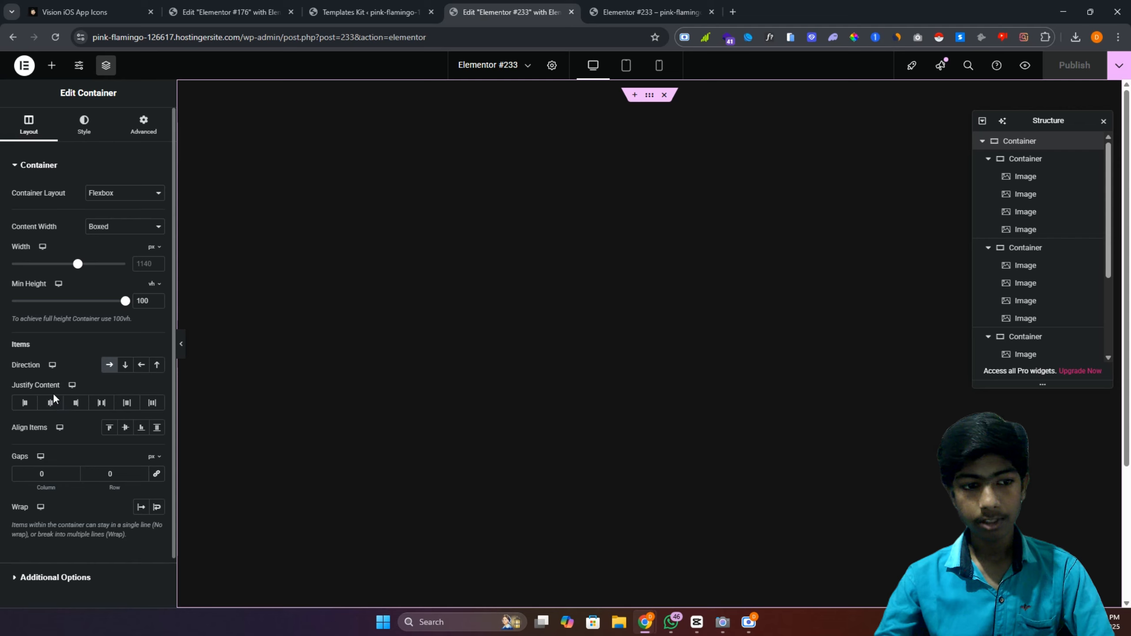
{"action": "left_click", "coordinate": [49, 404]}
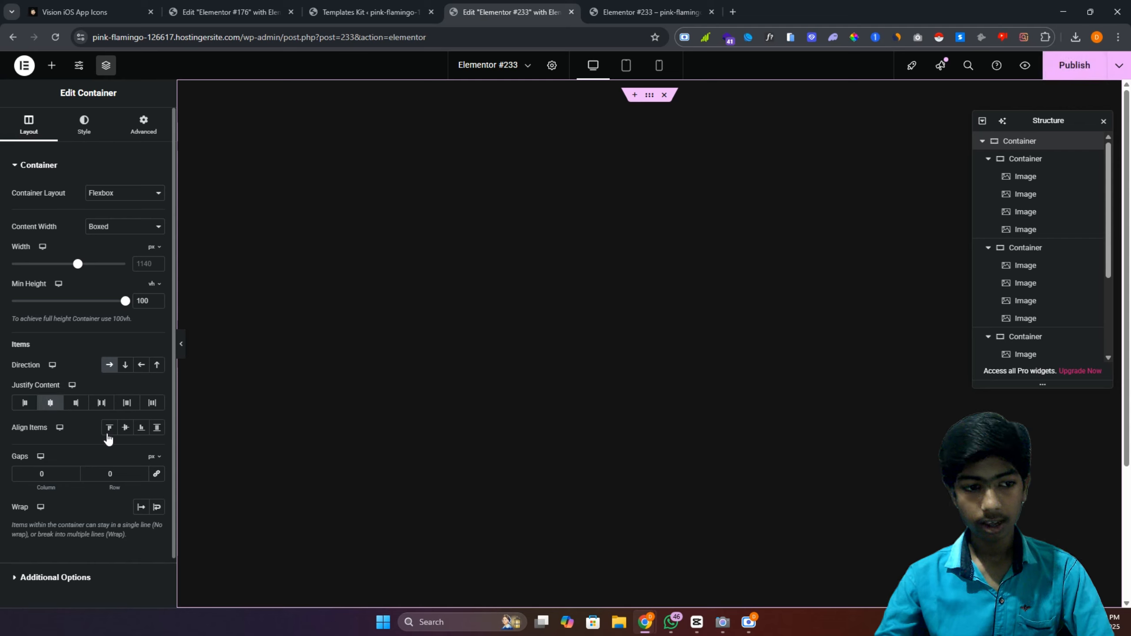
{"action": "left_click", "coordinate": [125, 429]}
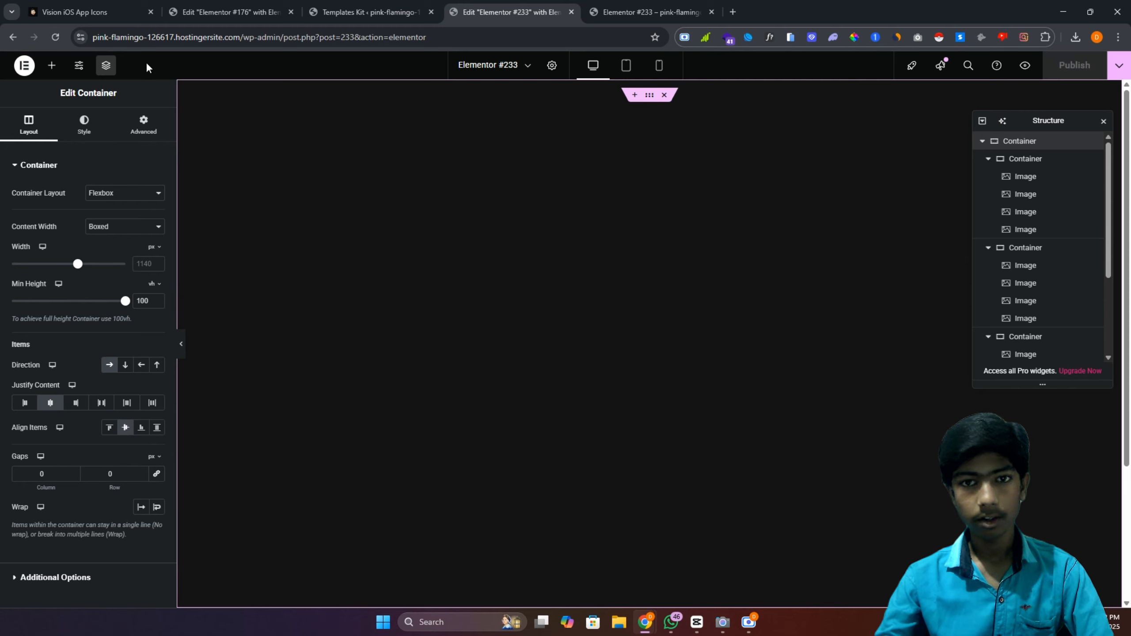
{"action": "left_click", "coordinate": [56, 38]}
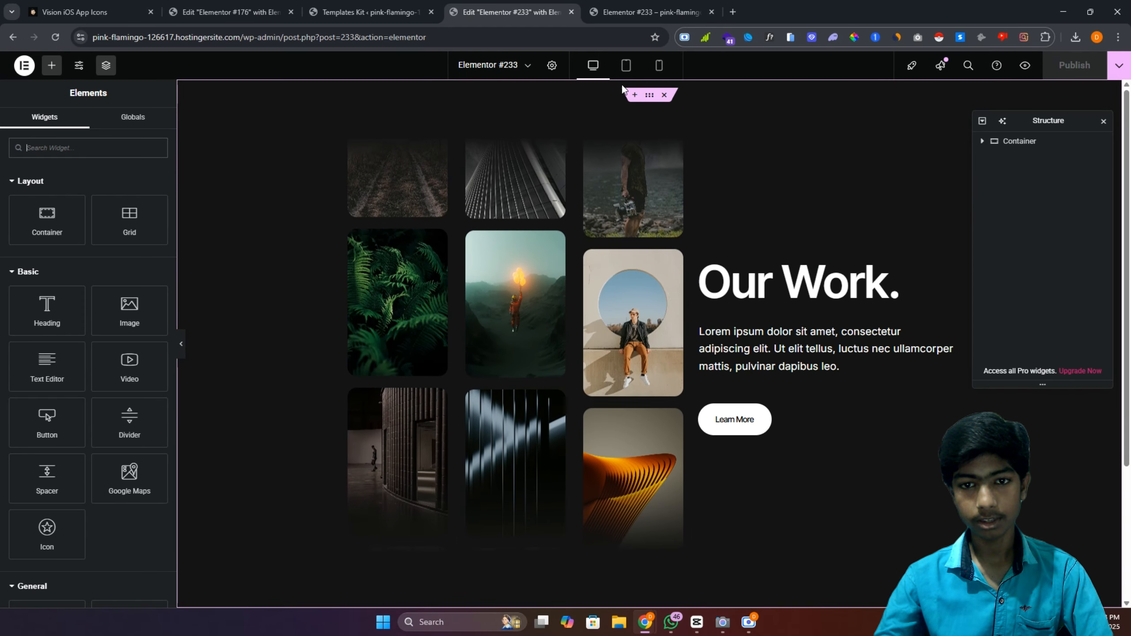
Examine the finished section in the page preview, checking the looping image columns, heading, paragraph and button.
{"action": "left_click", "coordinate": [646, 5]}
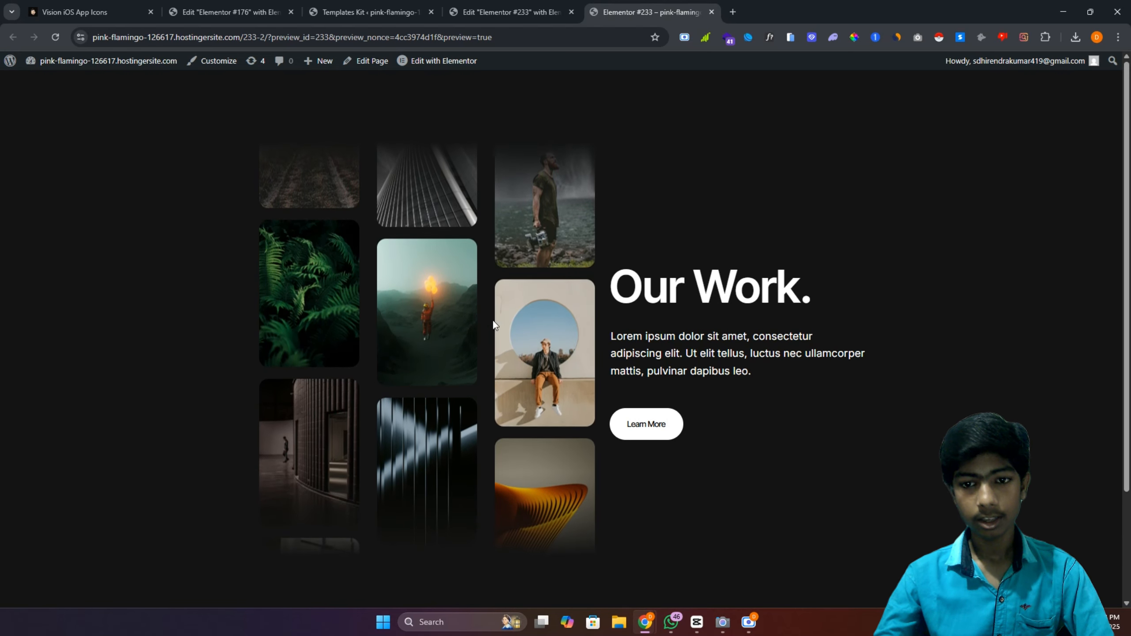
{"action": "left_click_drag", "start_coordinate": [622, 287], "coordinate": [799, 289]}
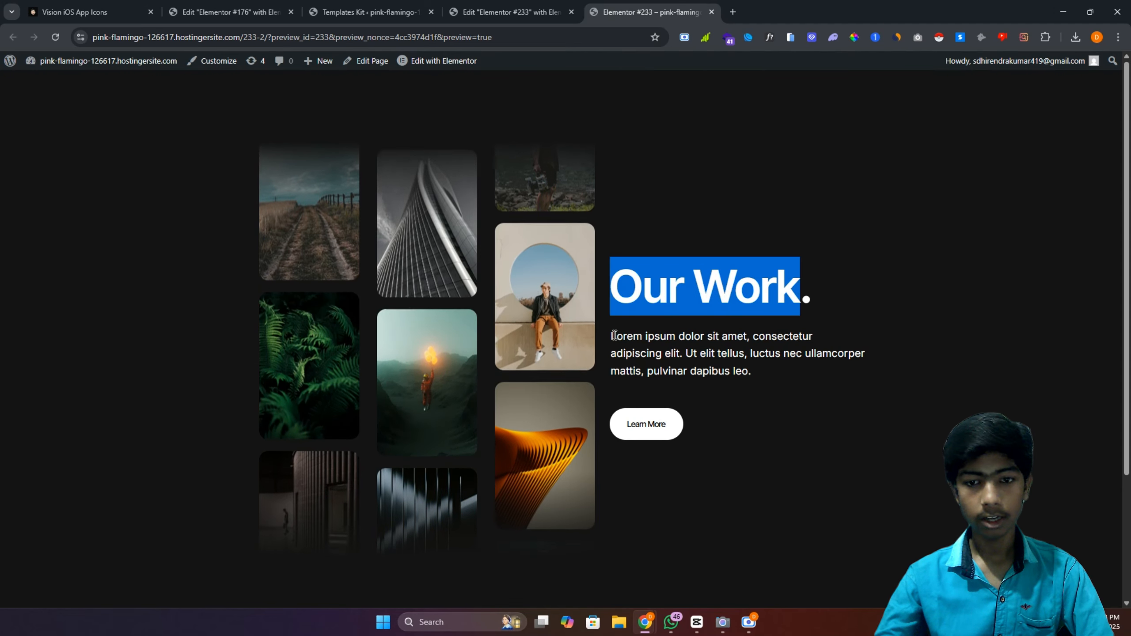
{"action": "left_click_drag", "start_coordinate": [611, 335], "coordinate": [727, 354]}
{"action": "left_click", "coordinate": [709, 368]}
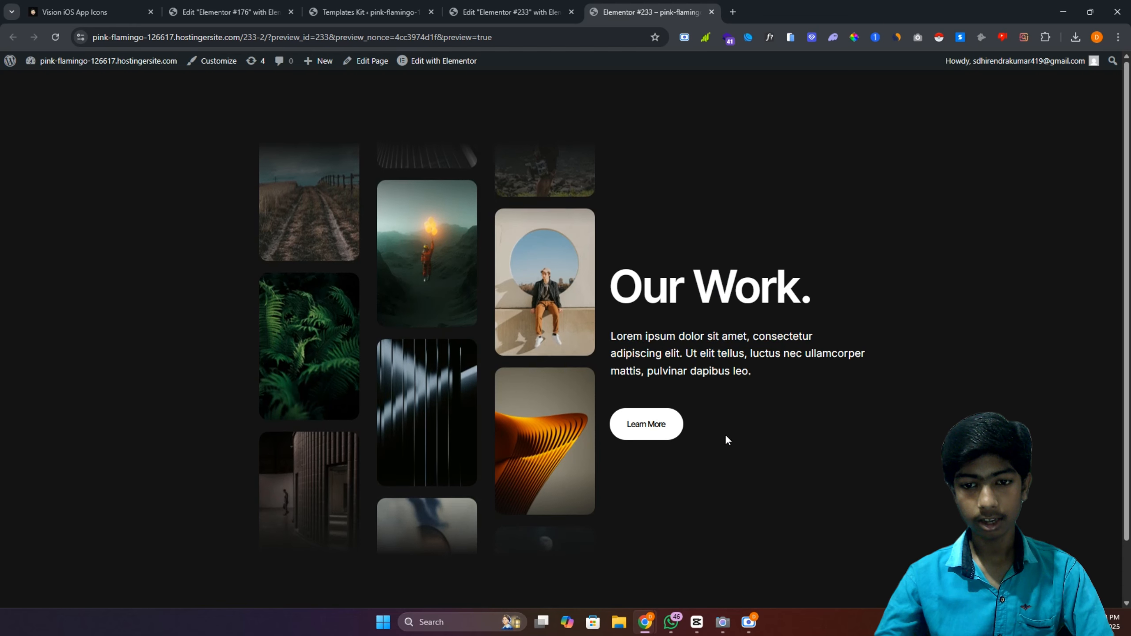